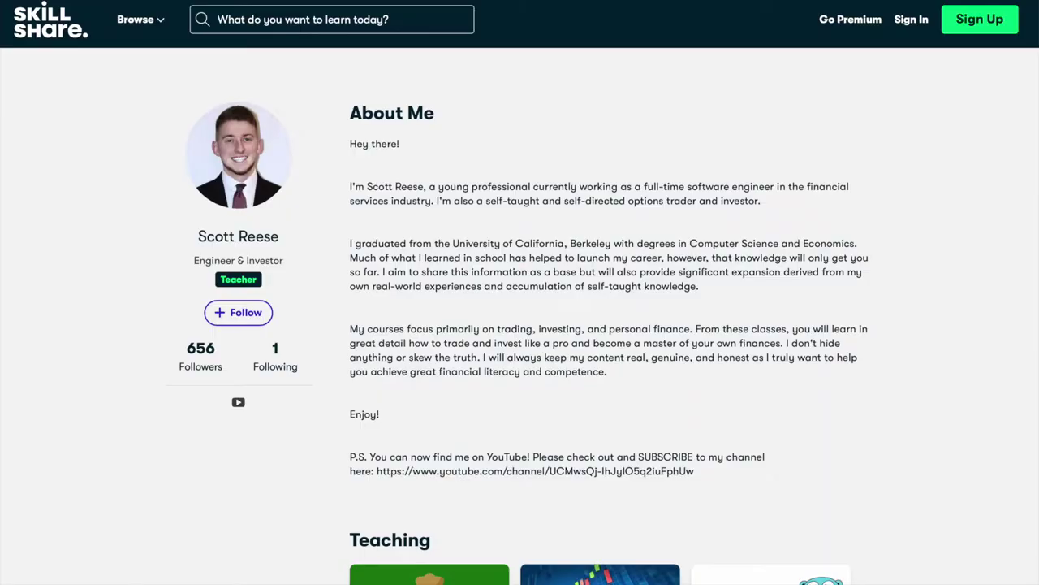
- Browse the teacher's Skillshare profile and review the list of trading and programming courses under Teaching
scroll(520, 325, "down", 5)
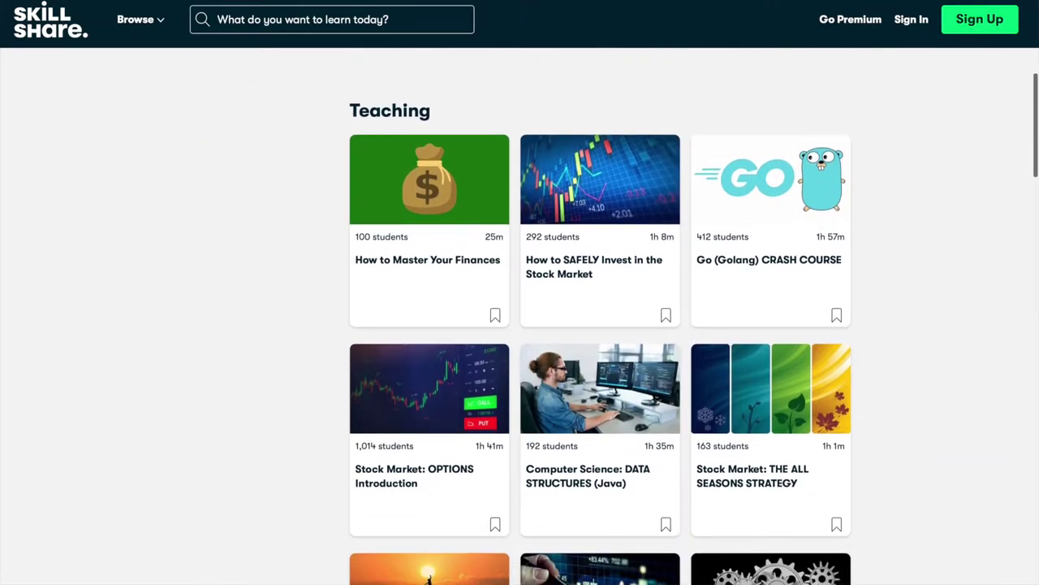
scroll(519, 325, "down", 5)
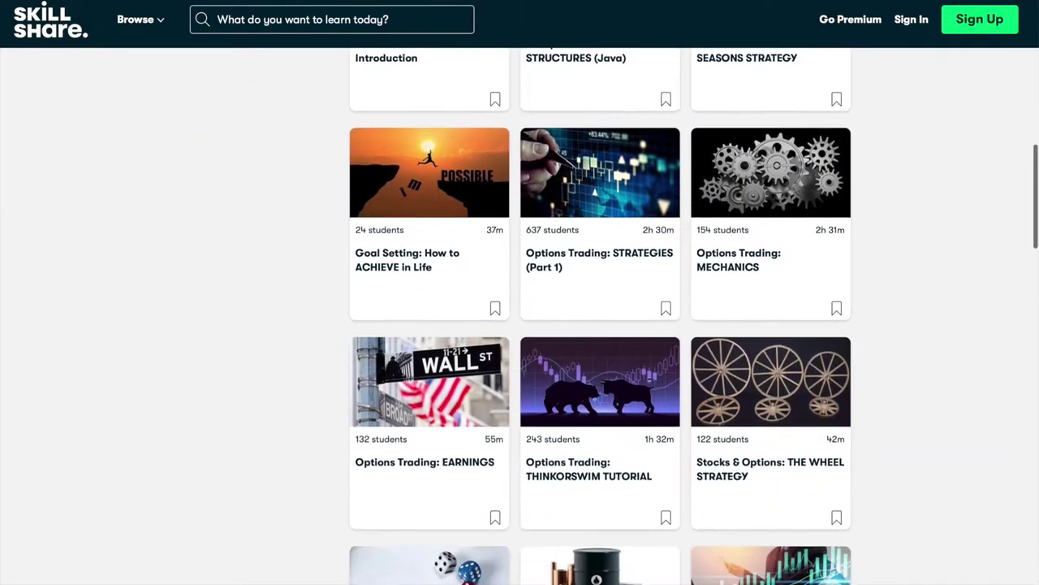
scroll(519, 324, "down", 4)
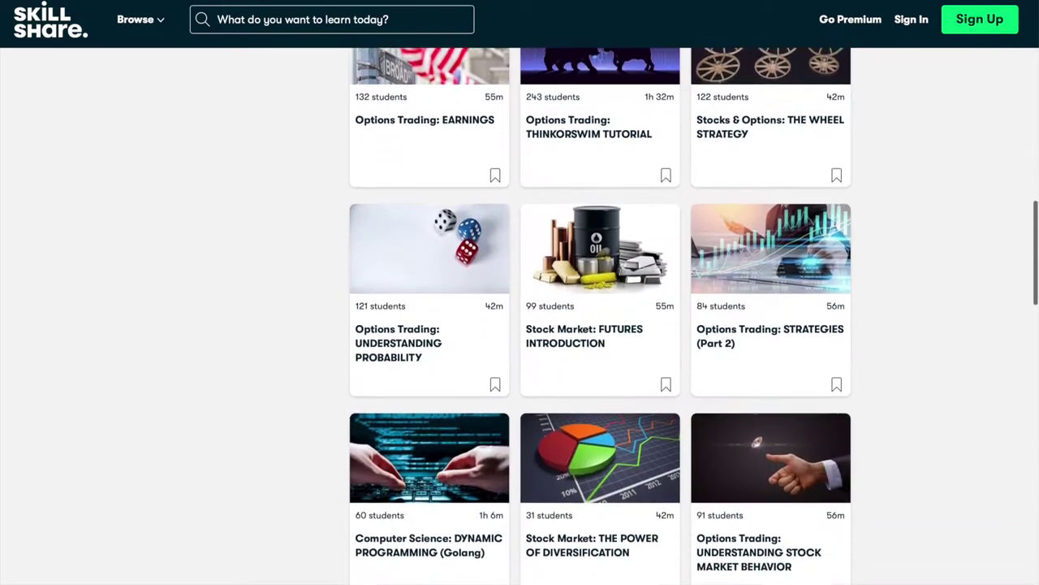
scroll(520, 324, "down", 1)
scroll(520, 325, "down", 5)
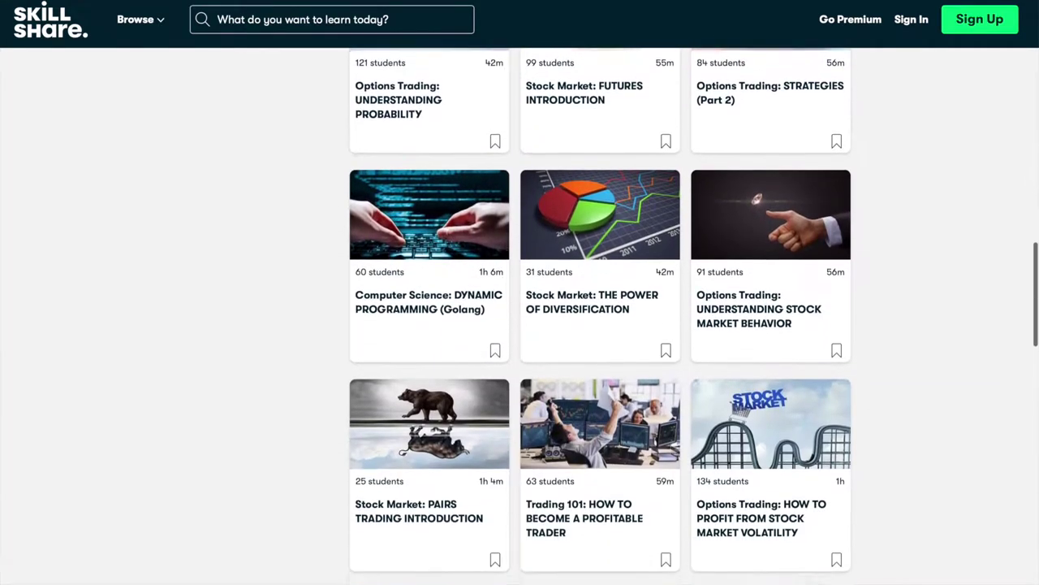
scroll(520, 324, "down", 5)
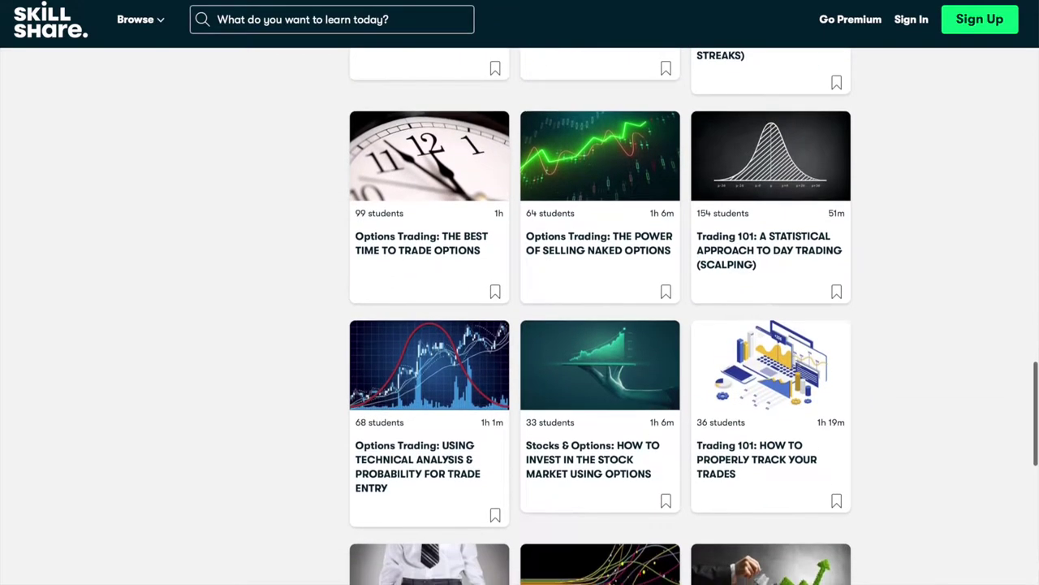
scroll(519, 325, "down", 3)
scroll(601, 309, "down", 1)
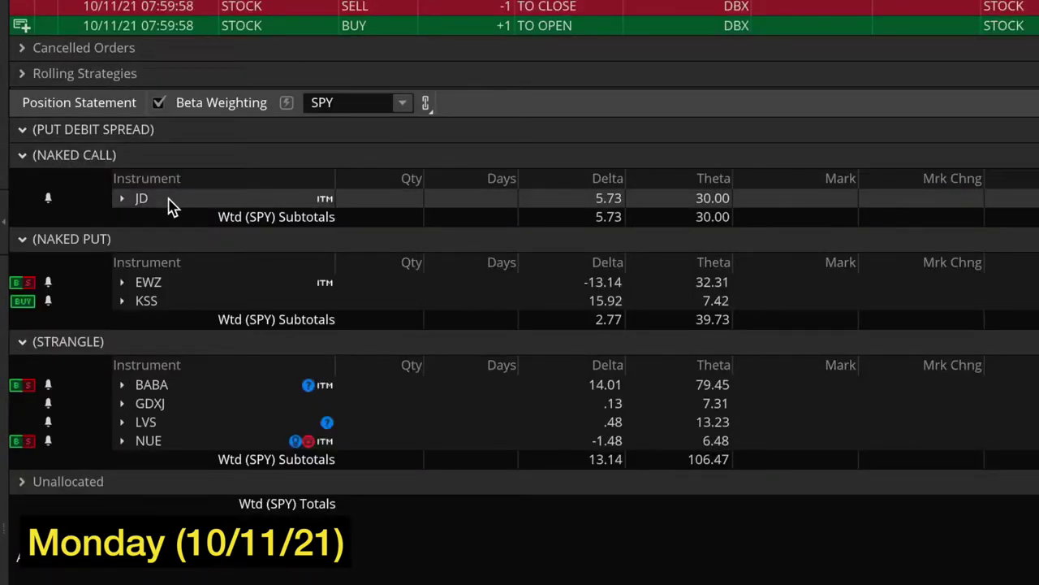
- Expand the JD position to show its legs, and open the 15 OCT 21 option chain for JD
left_click(122, 200)
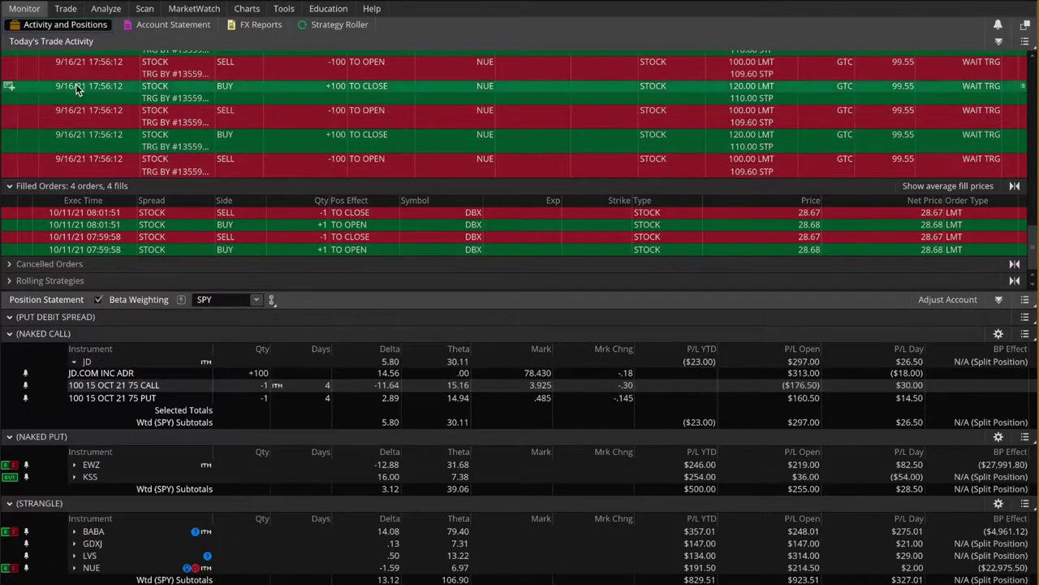
left_click(66, 8)
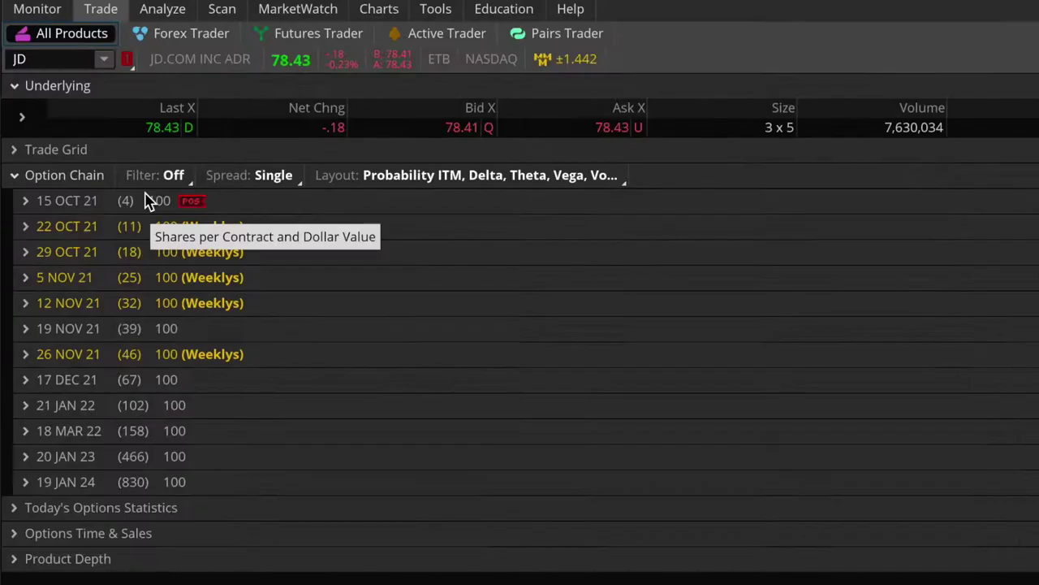
left_click(70, 203)
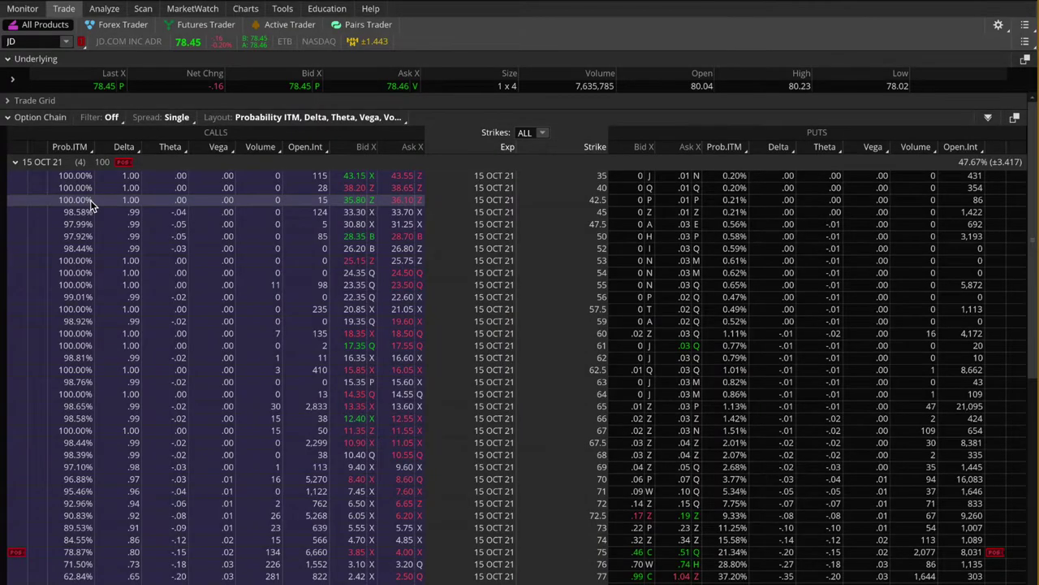
- Create a buy straddle order on JD from the 75 strike call of the 15 OCT 21 expiration
scroll(90, 200, "down", 5)
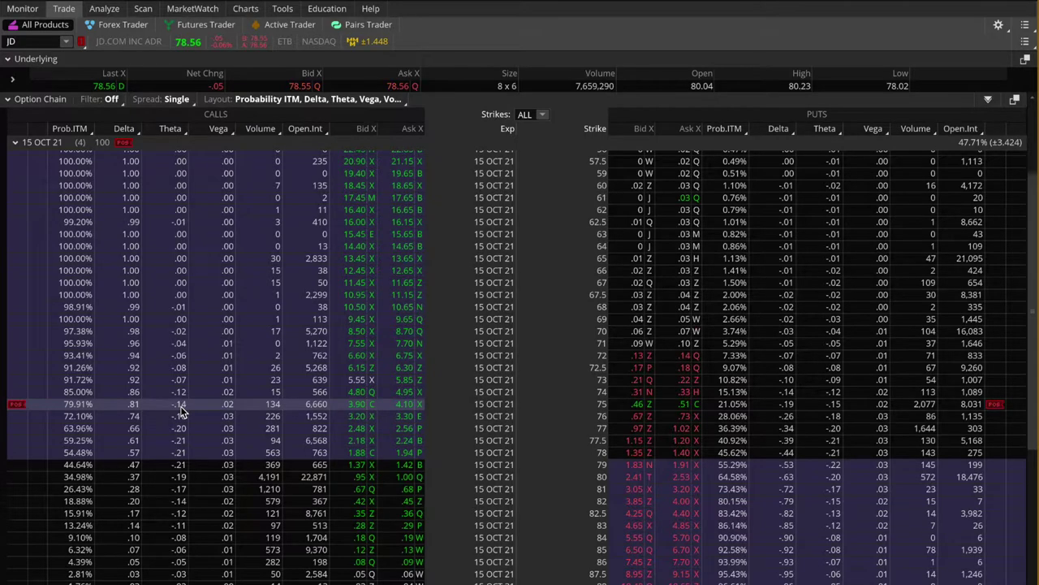
left_click(199, 406)
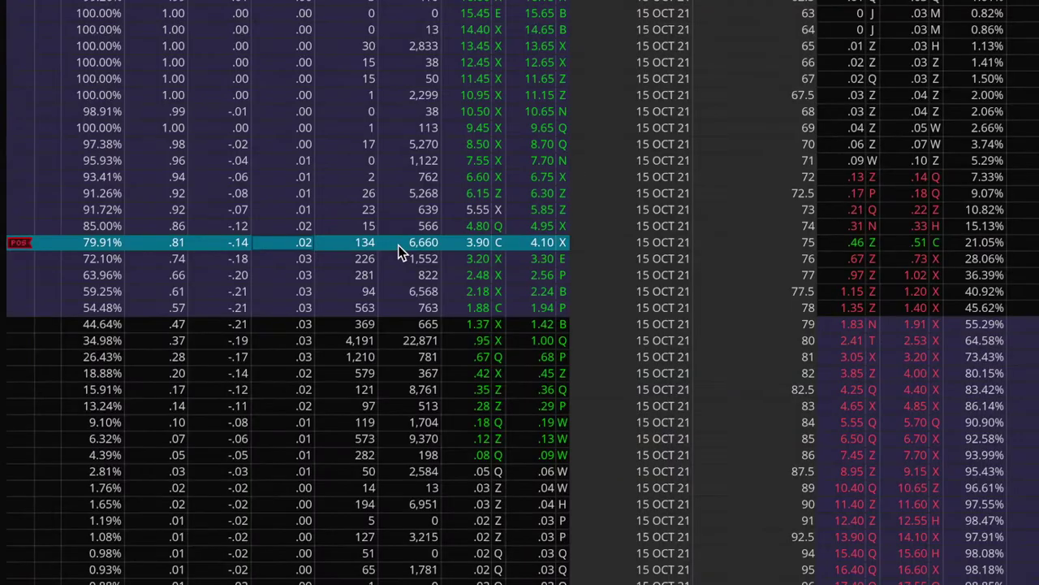
right_click(297, 406)
mouse_move(458, 259)
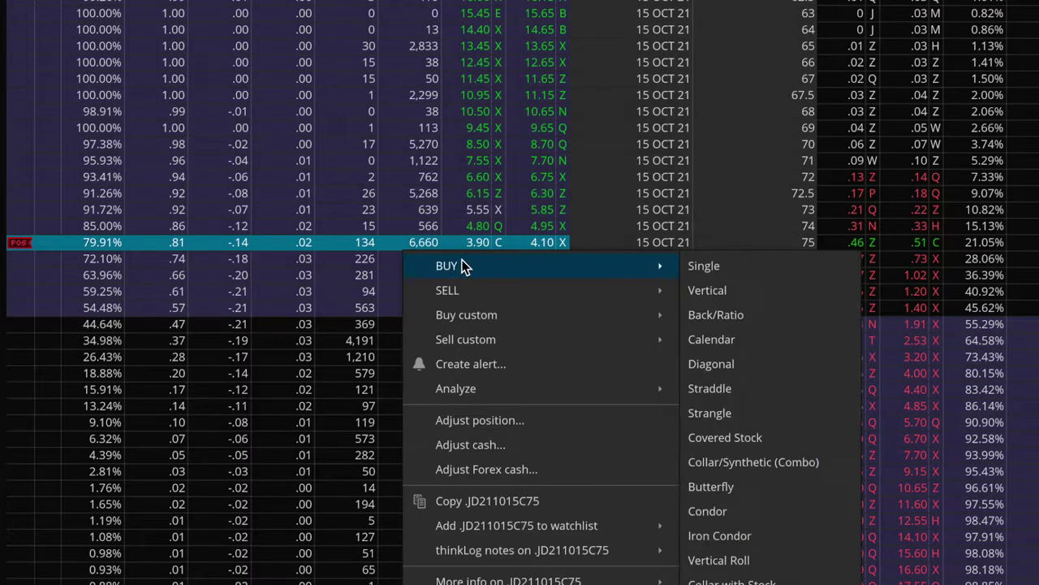
left_click(712, 390)
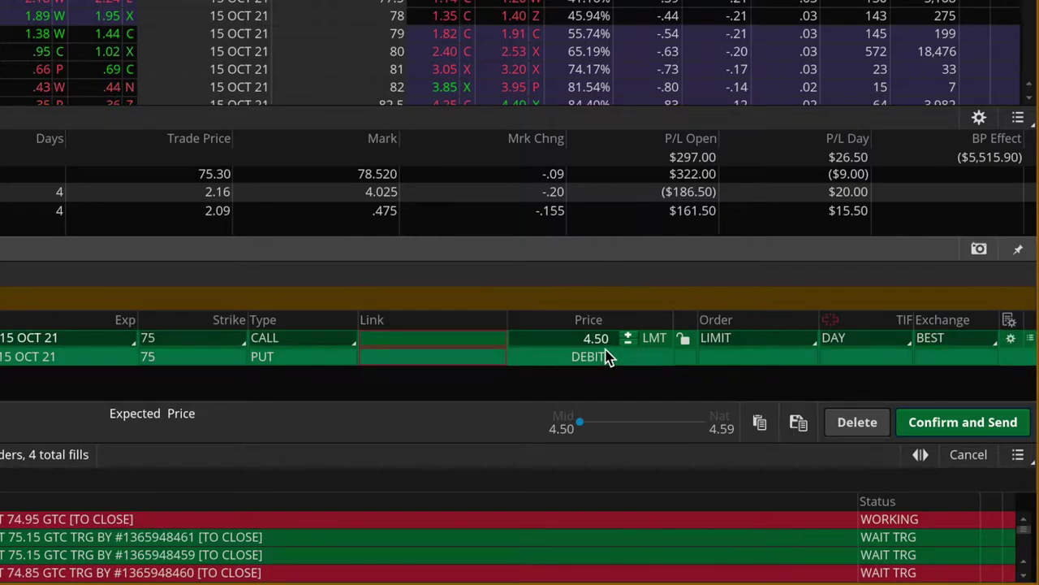
- Raise the straddle order's limit price to 4.52 and send the order
left_click(625, 335)
left_click(625, 334)
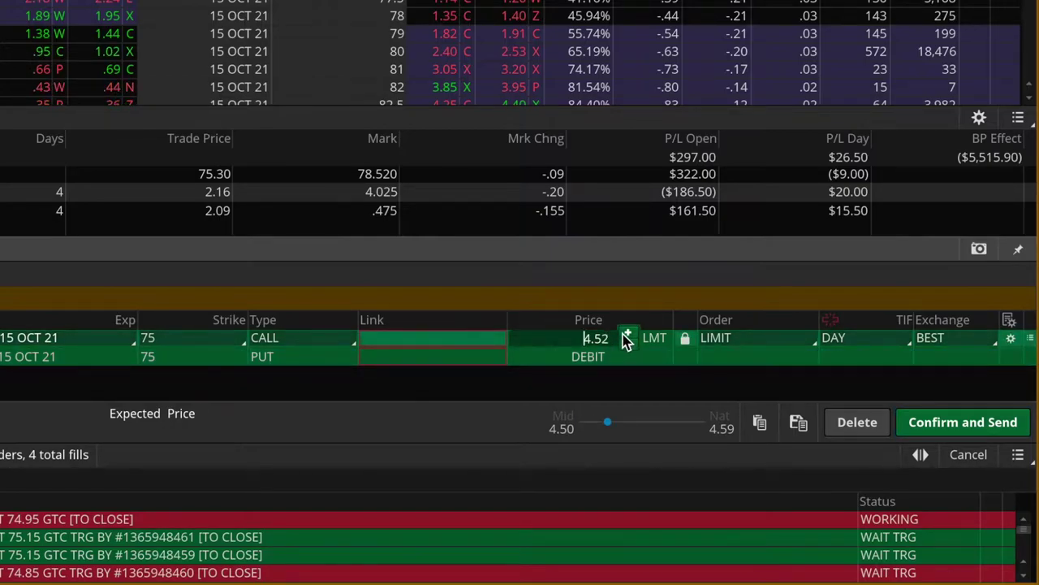
left_click(914, 421)
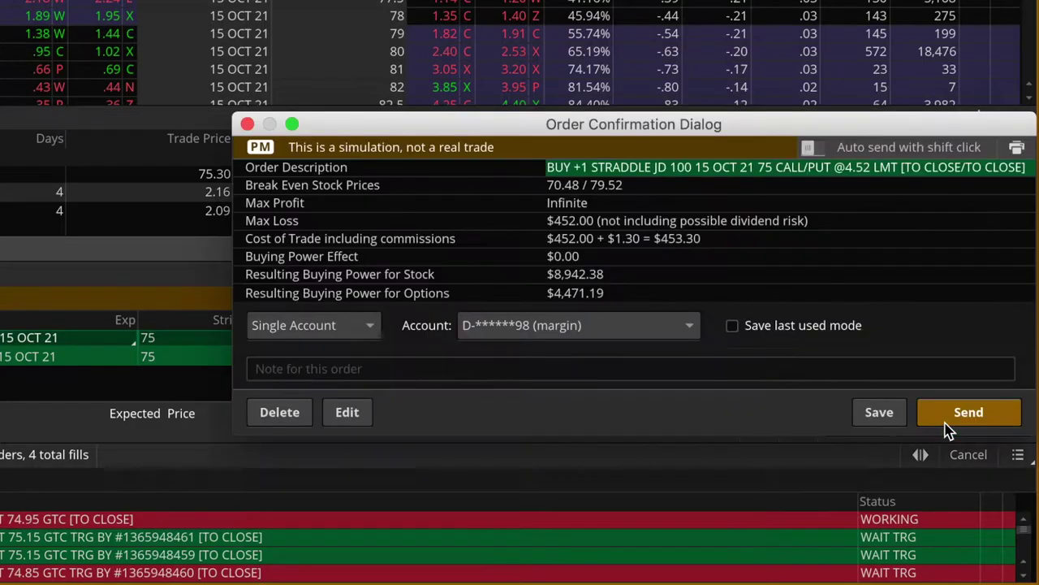
left_click(977, 414)
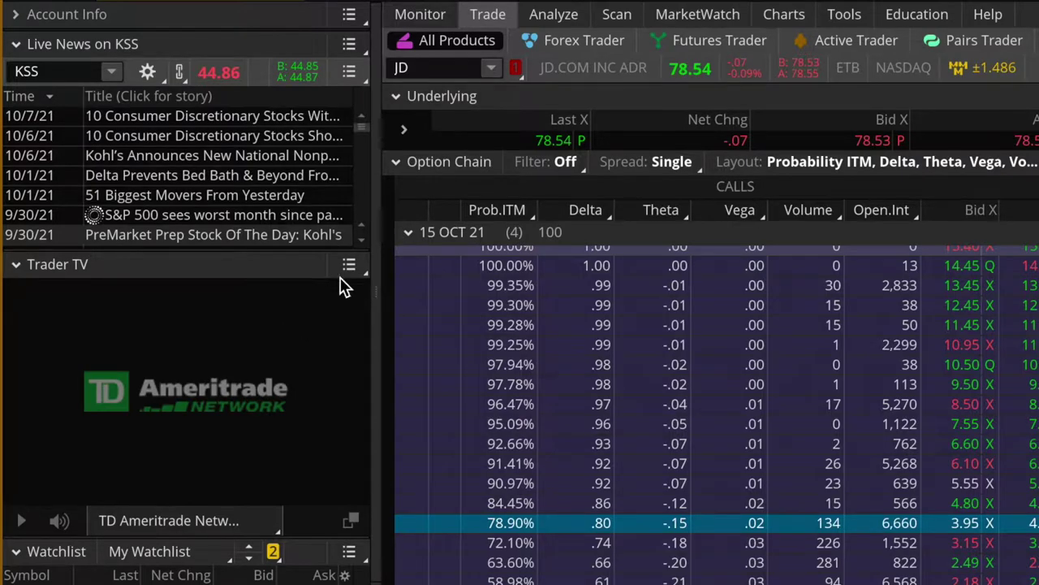
- Create a limit order to sell the JD shares and send it to close the stock position
left_click(688, 77)
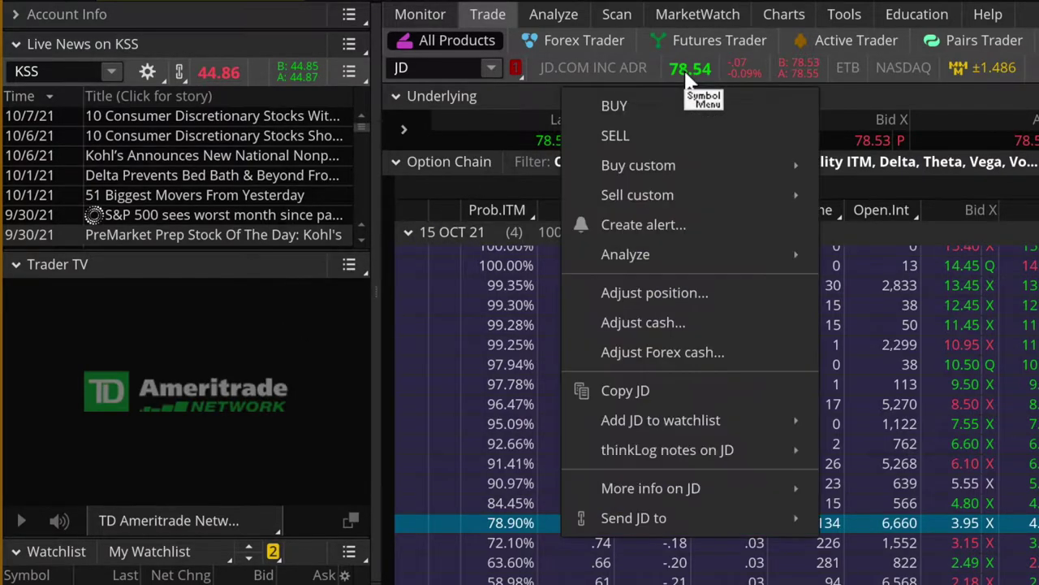
left_click(618, 136)
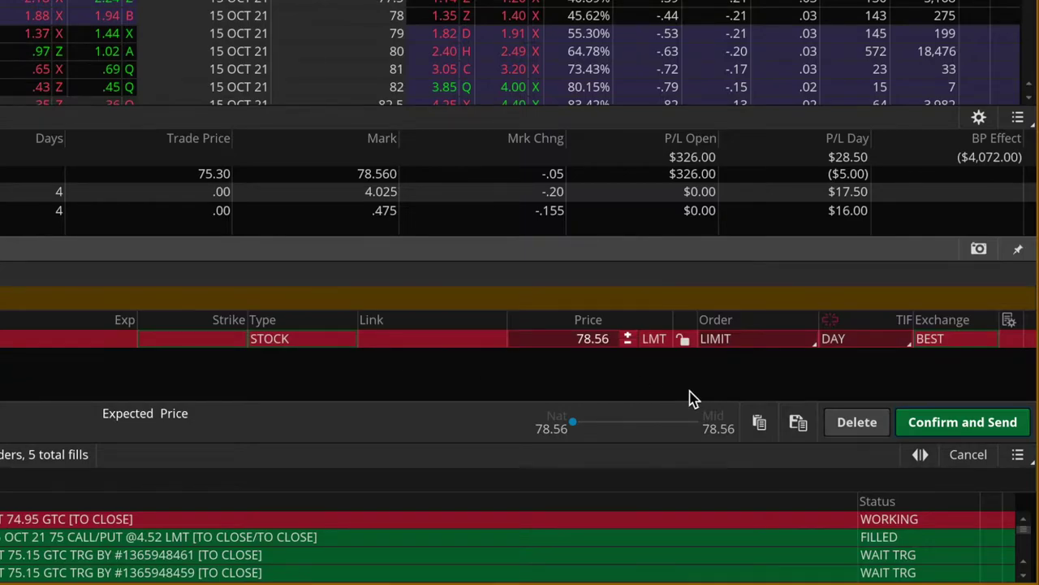
left_click(929, 421)
left_click(984, 420)
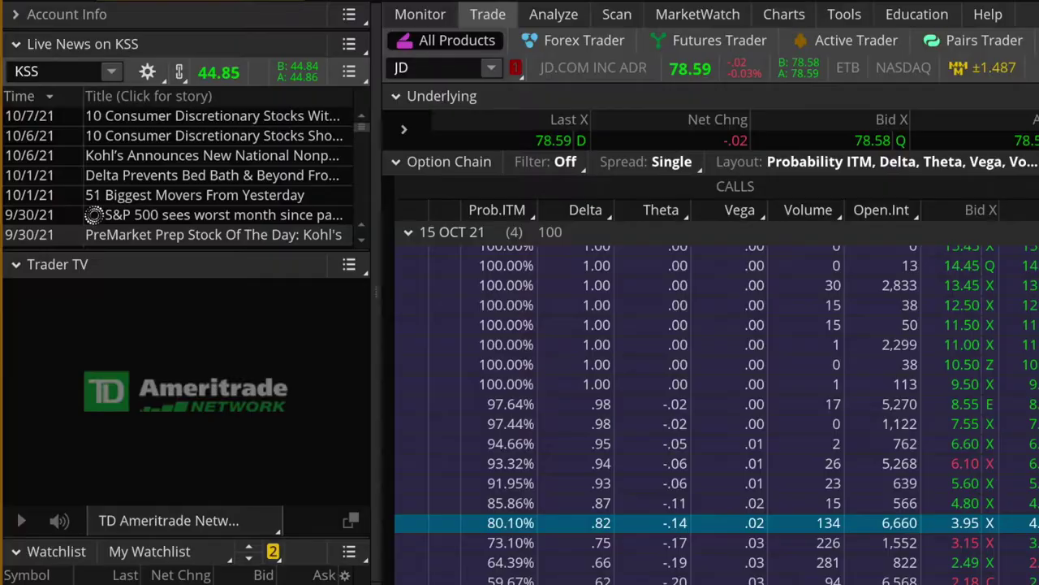
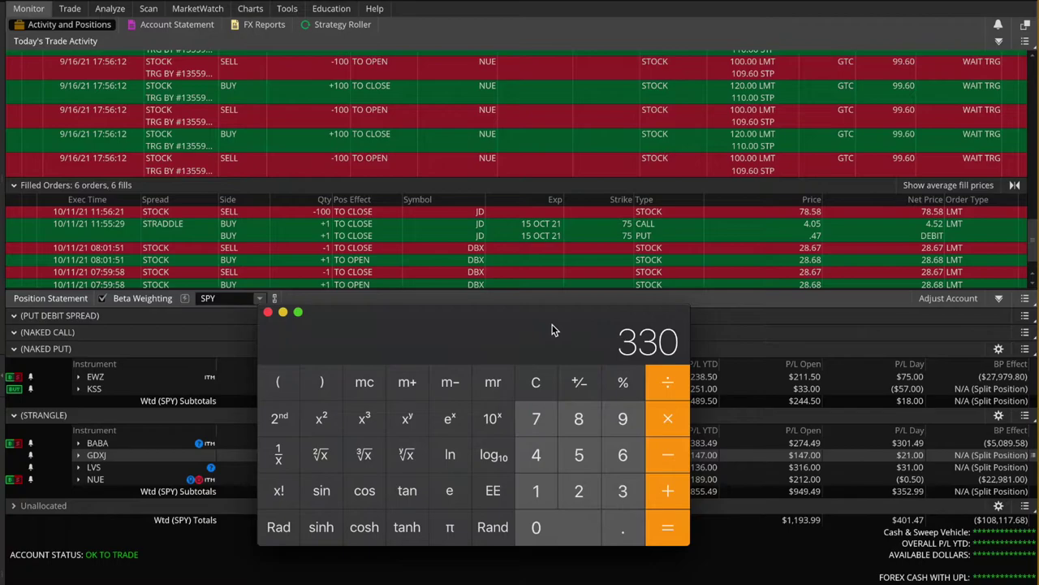
- Show the JD price chart and enlarge it to the most recent months
left_click(250, 8)
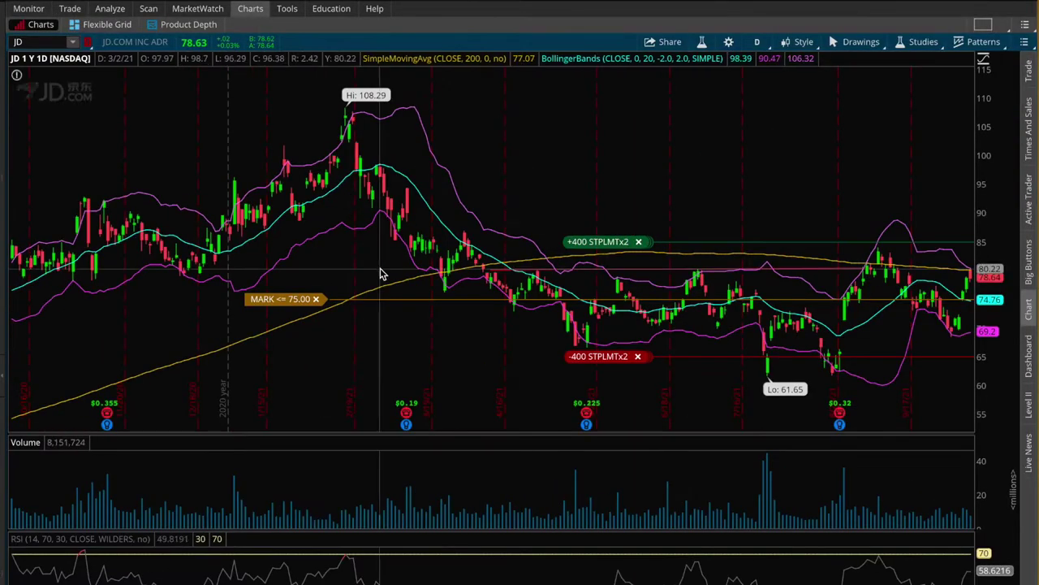
left_click_drag(561, 70, 1033, 71)
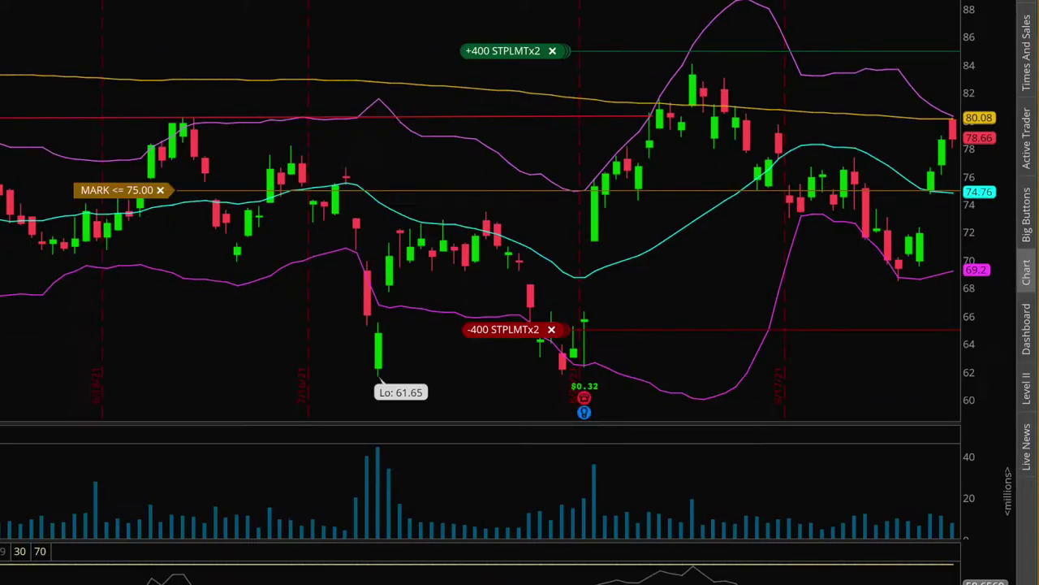
- Switch to Calculator, add 347 to the displayed 330, and subtract 583 from the sum
key("super+Tab")
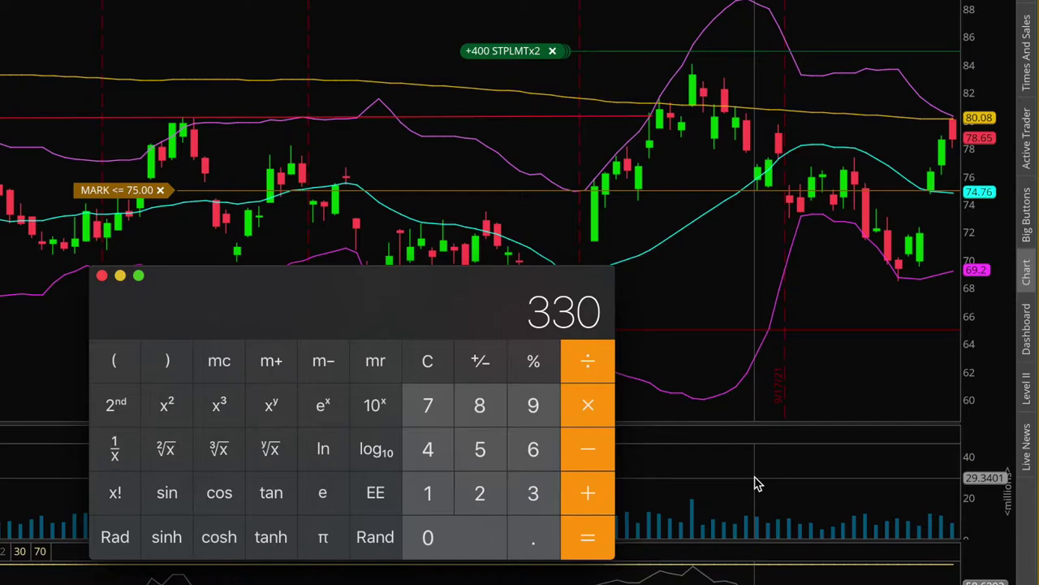
left_click(589, 494)
type("347")
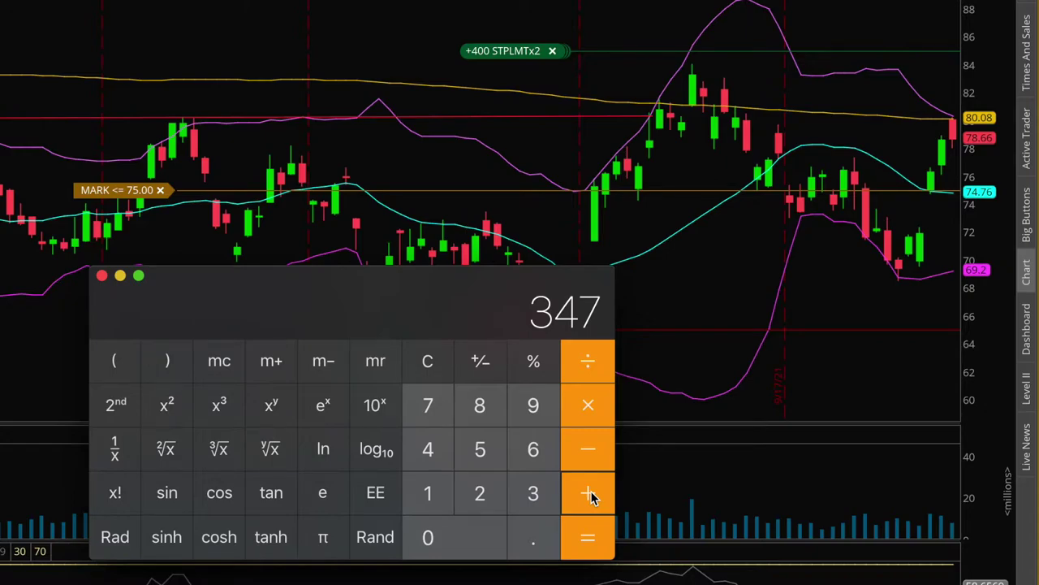
key("Return")
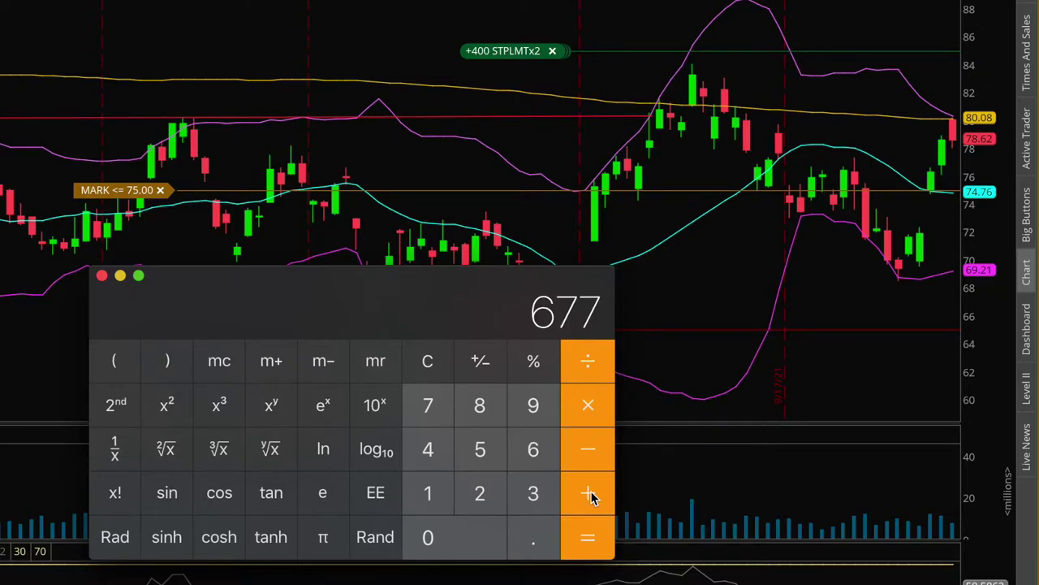
left_click(590, 453)
type("583")
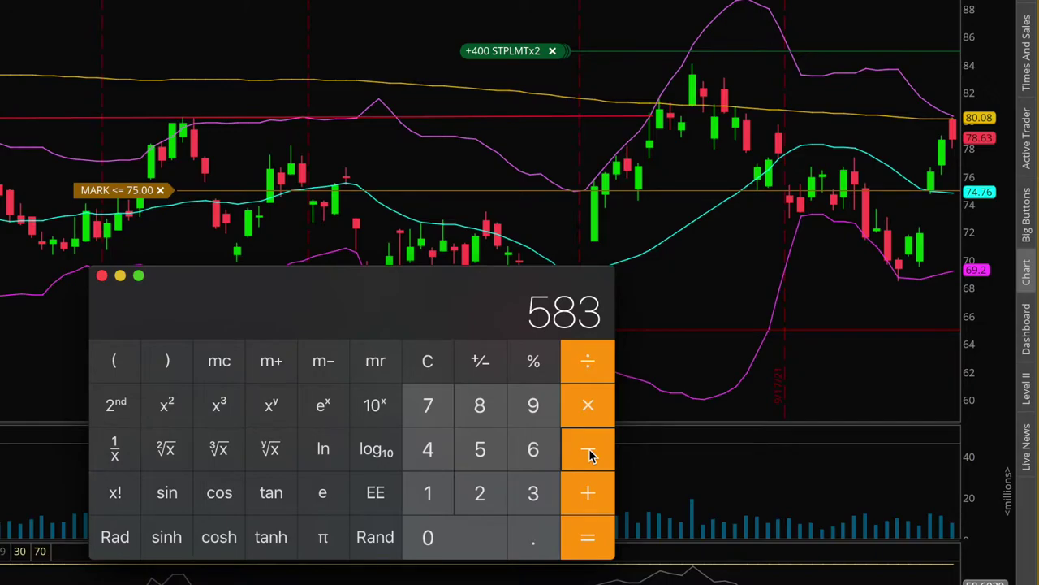
key("Return")
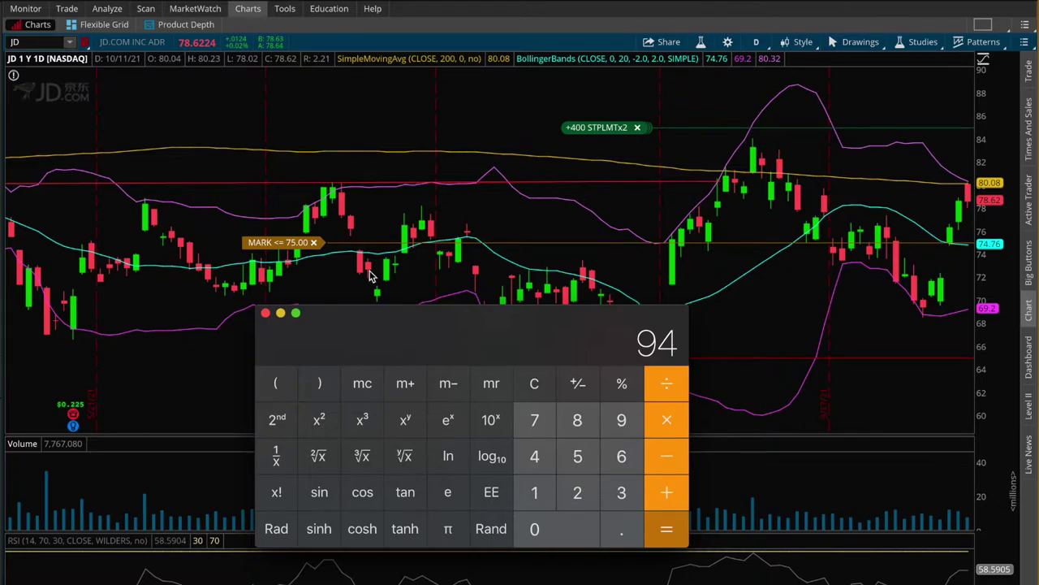
- Show the account's activity and positions, and subtract 452 from the running total in Calculator
left_click(25, 8)
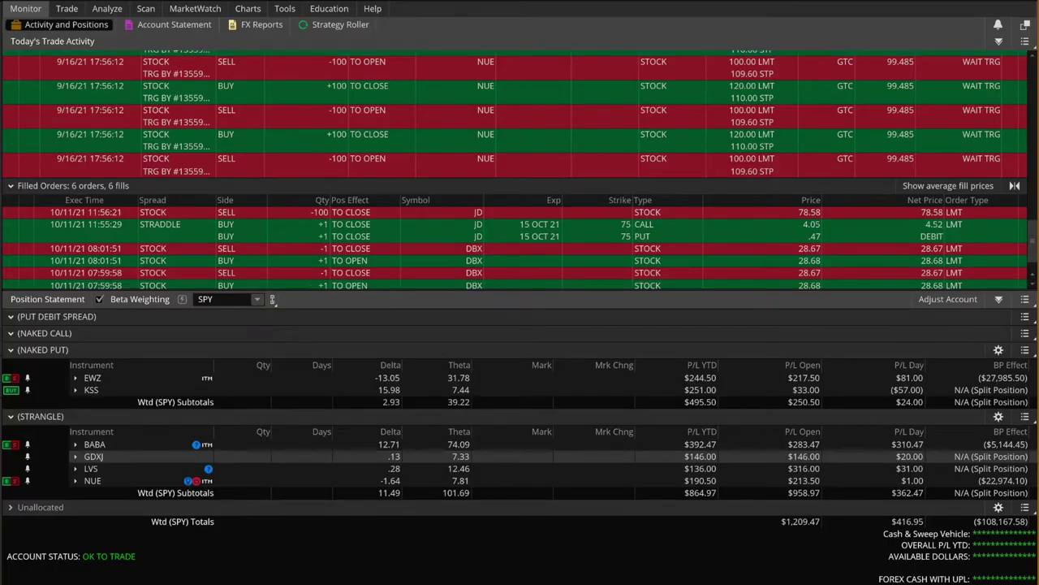
key("super+Tab")
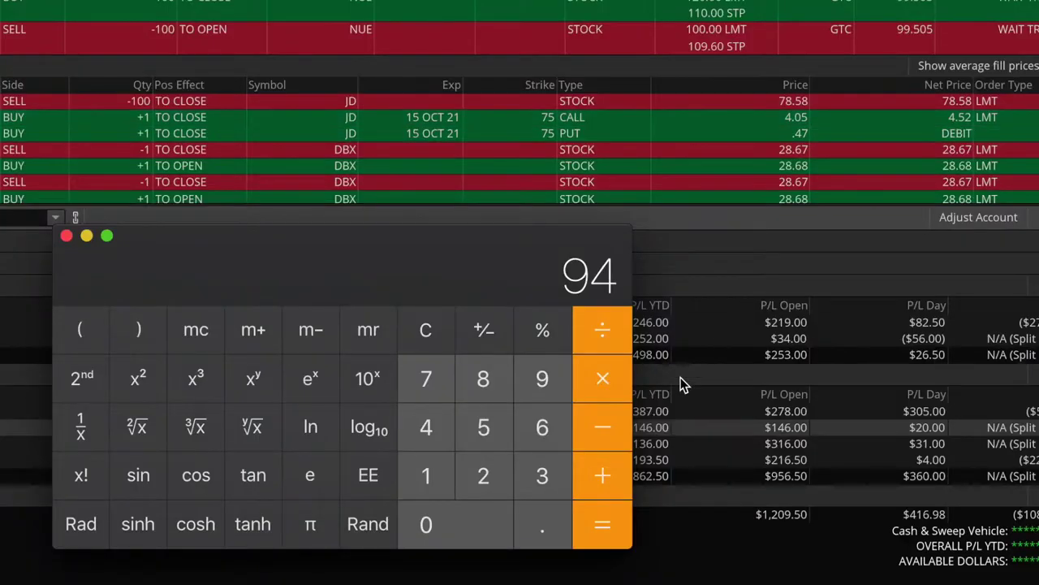
type("452")
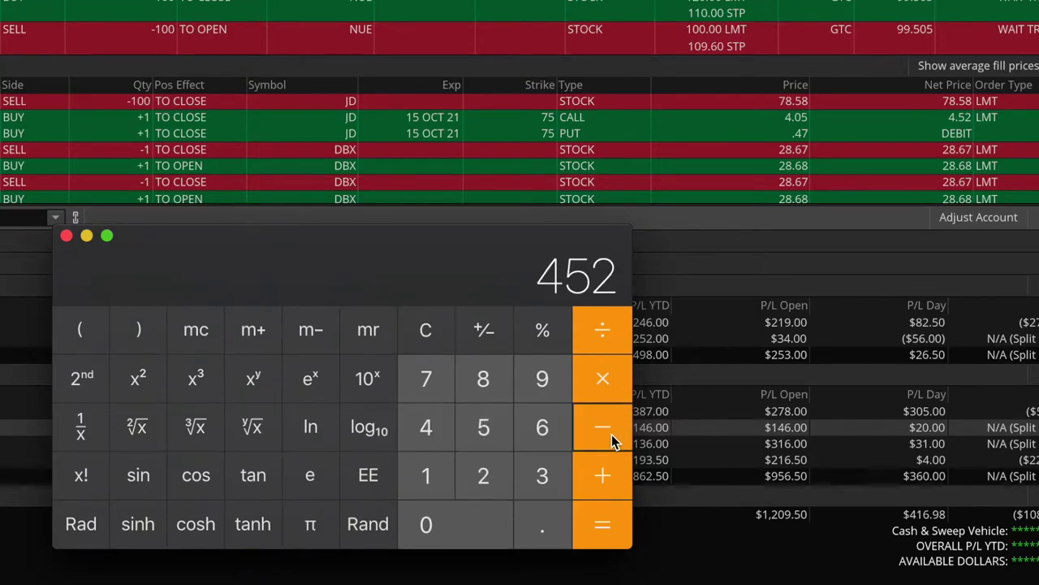
key("Return")
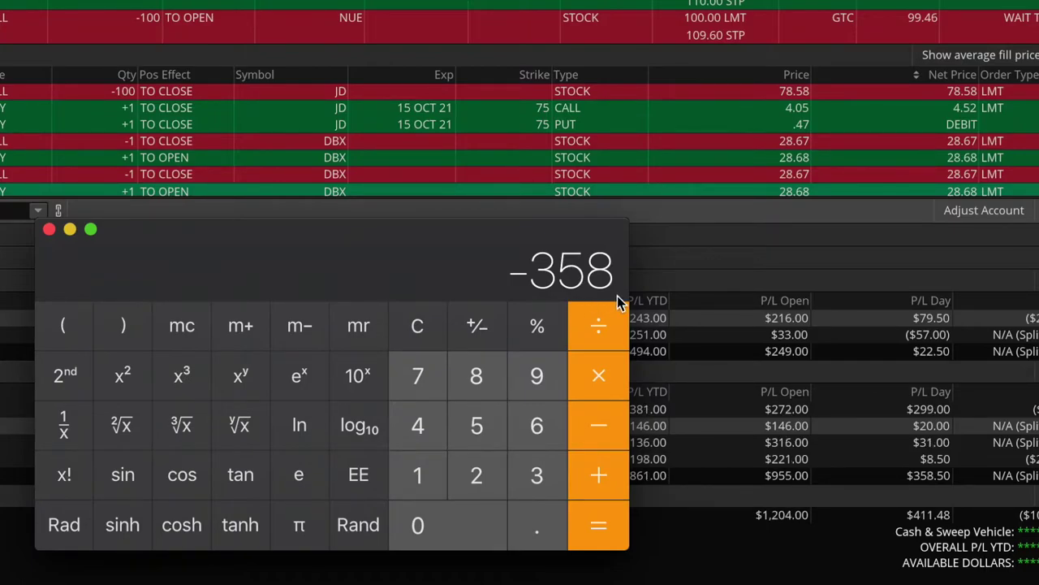
- Clear the calculation and work out the per-share stock gain by adding 78.58 to negative 75.3
left_click(427, 326)
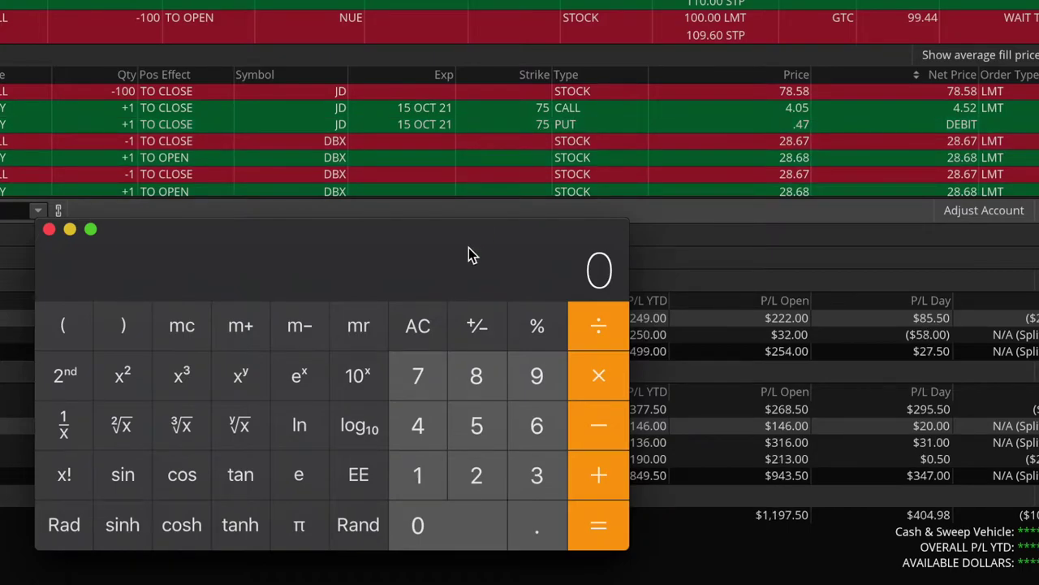
type("75.3")
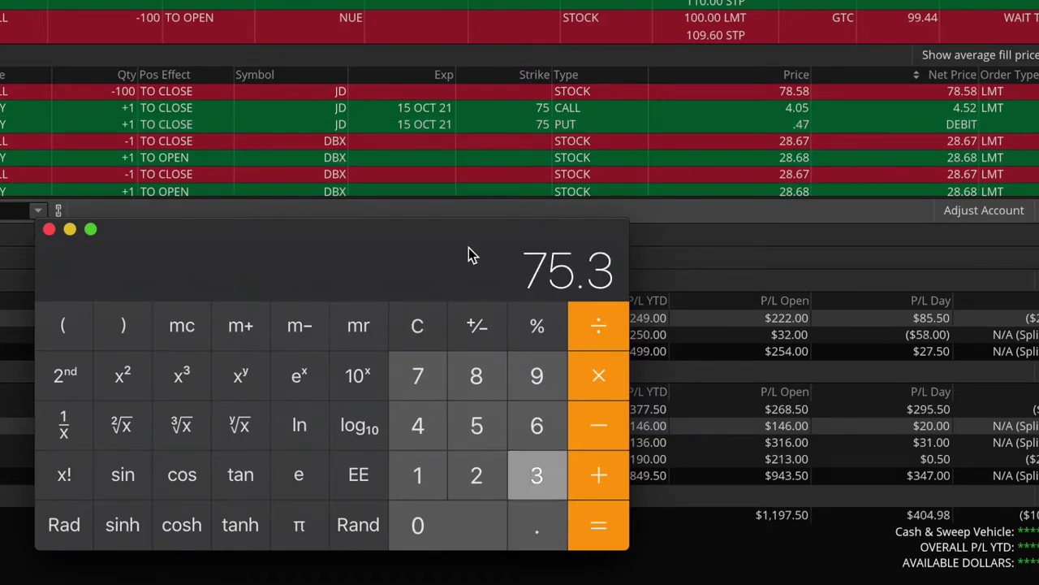
left_click(479, 333)
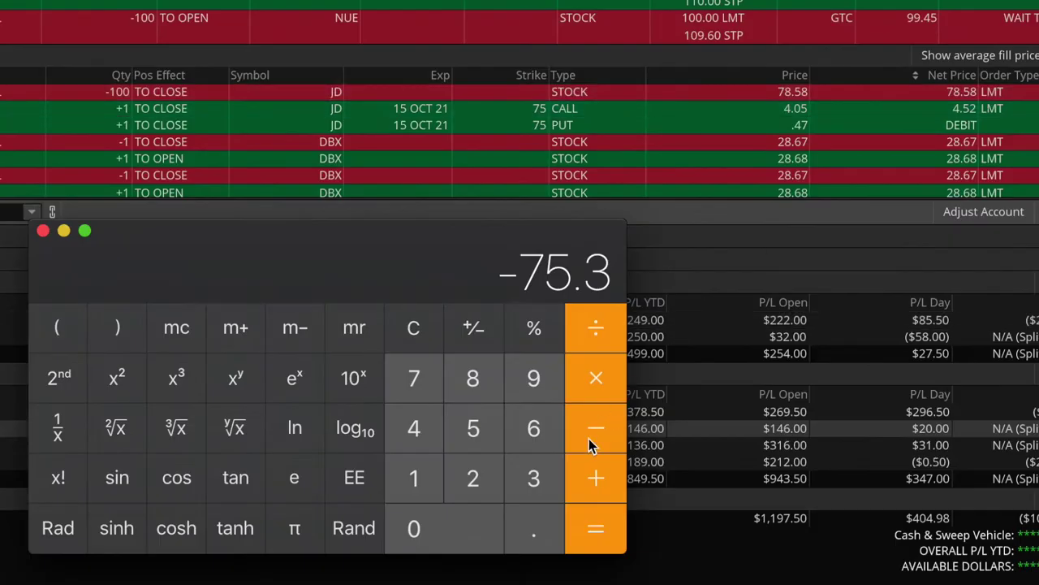
left_click(595, 473)
type("78.58")
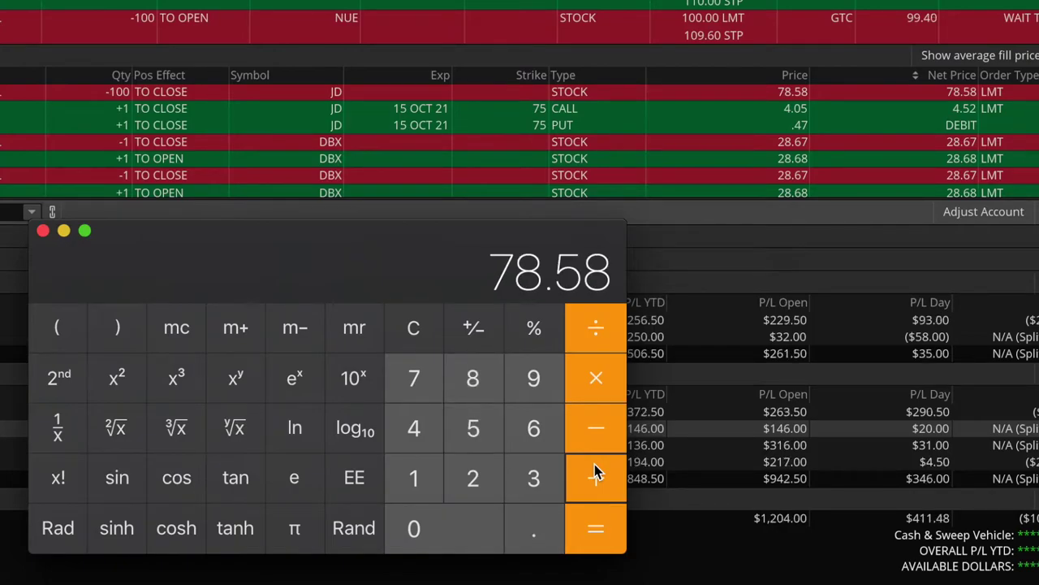
key("Return")
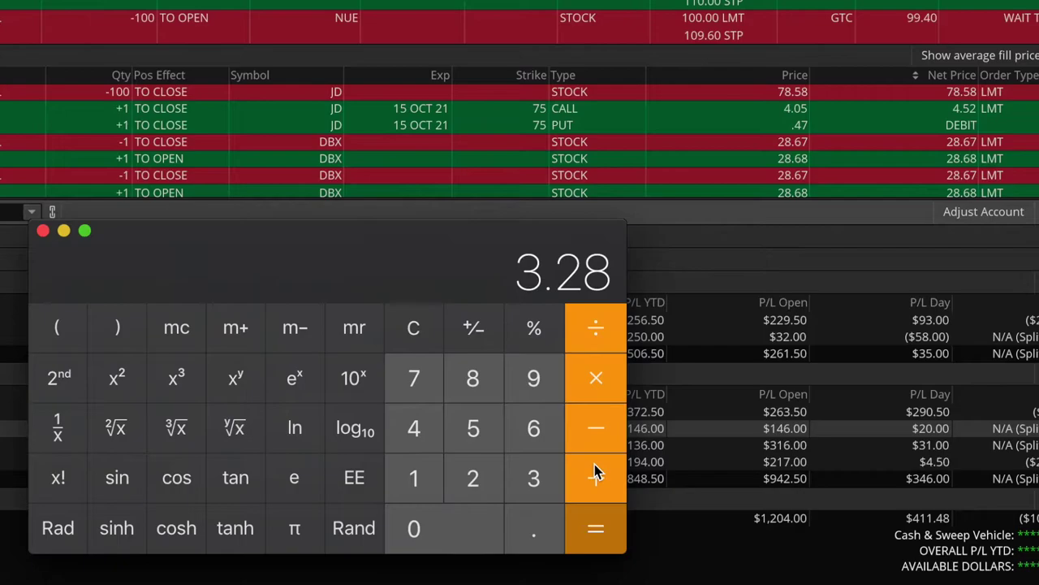
- Multiply the per-share gain by 100 and subtract 358 from the product
left_click(598, 381)
type("100")
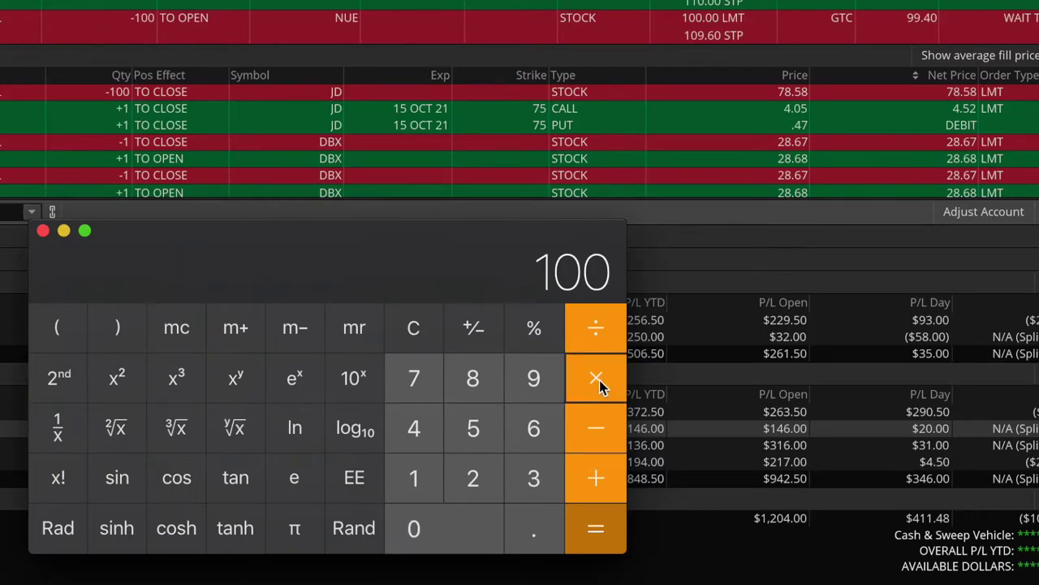
key("Return")
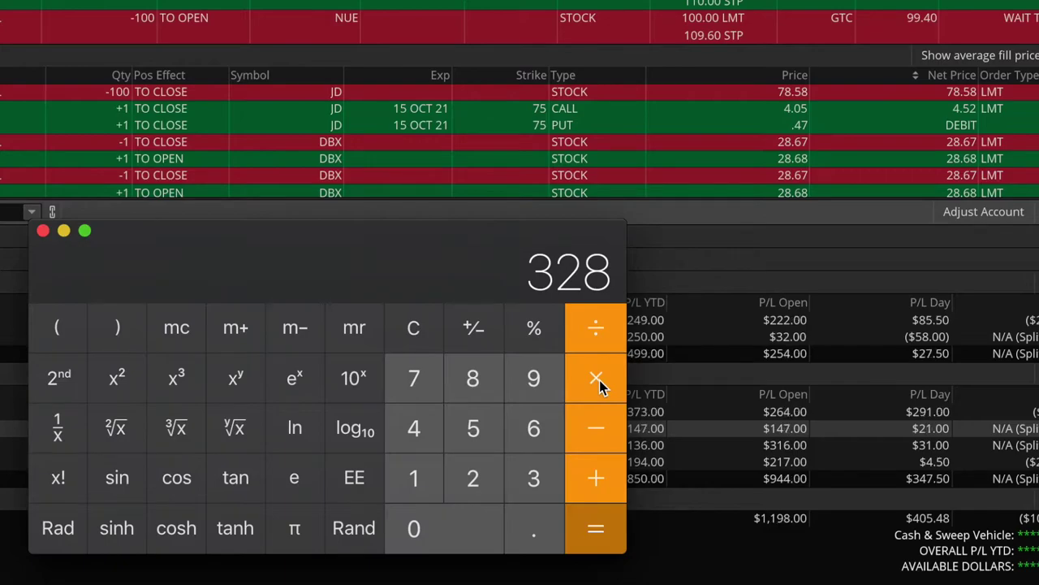
left_click(601, 441)
type("358")
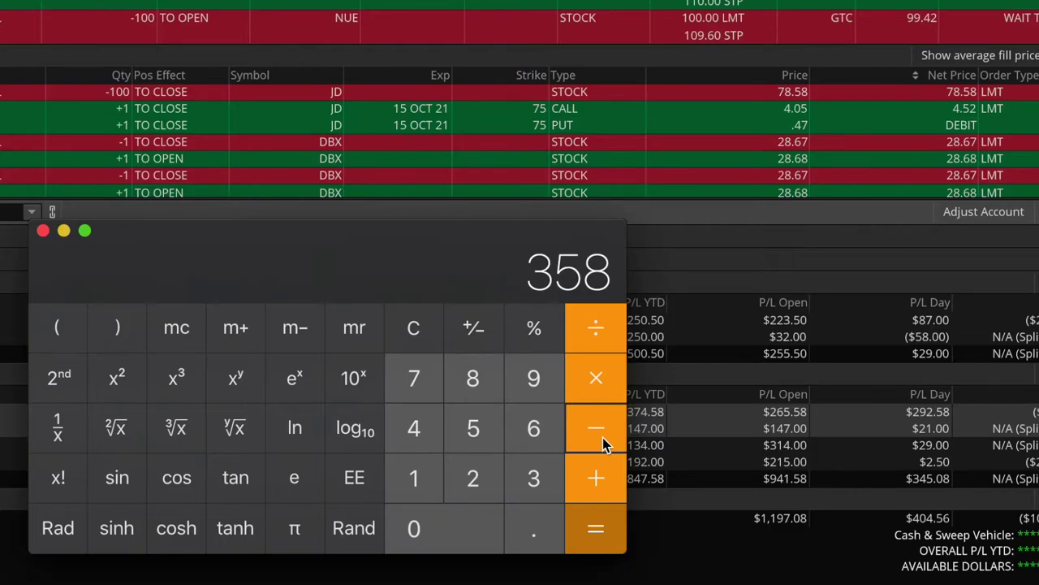
left_click(602, 444)
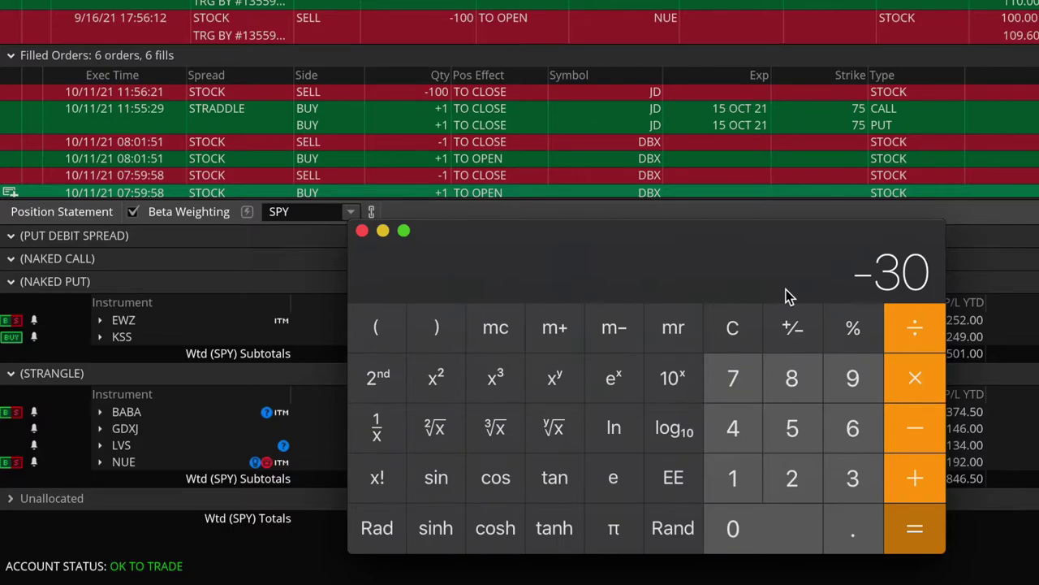
- Close Calculator and cancel the working order to sell 200 JD shares at 65.00 limit, 74.95 stop
left_click(362, 236)
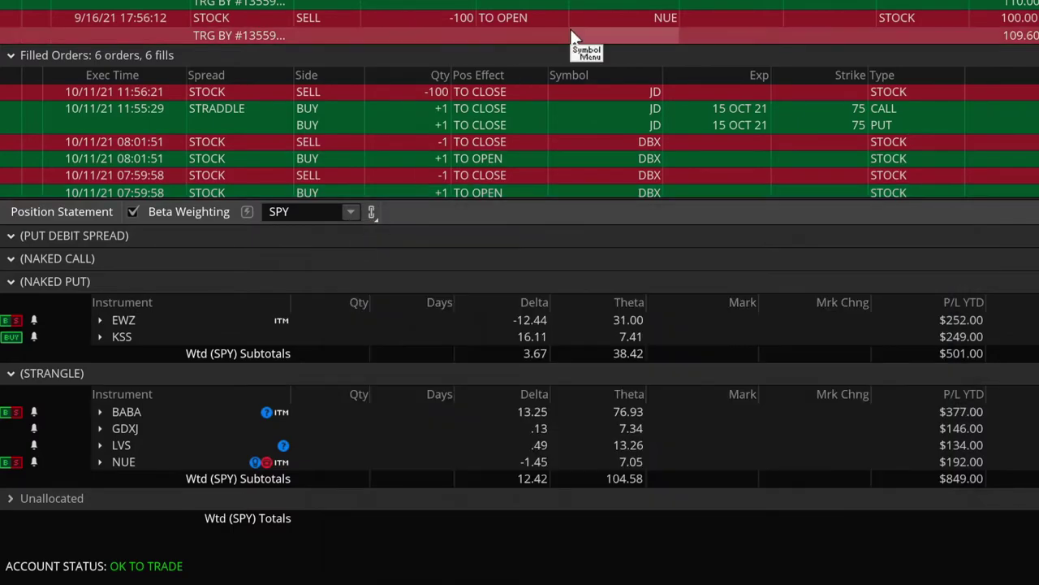
scroll(634, 49, "up", 10)
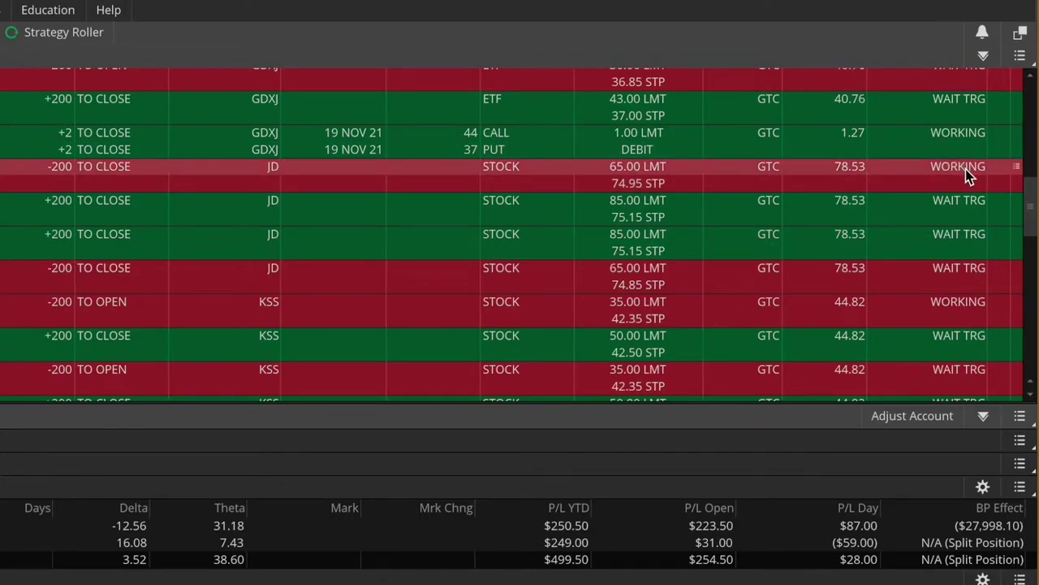
right_click(348, 170)
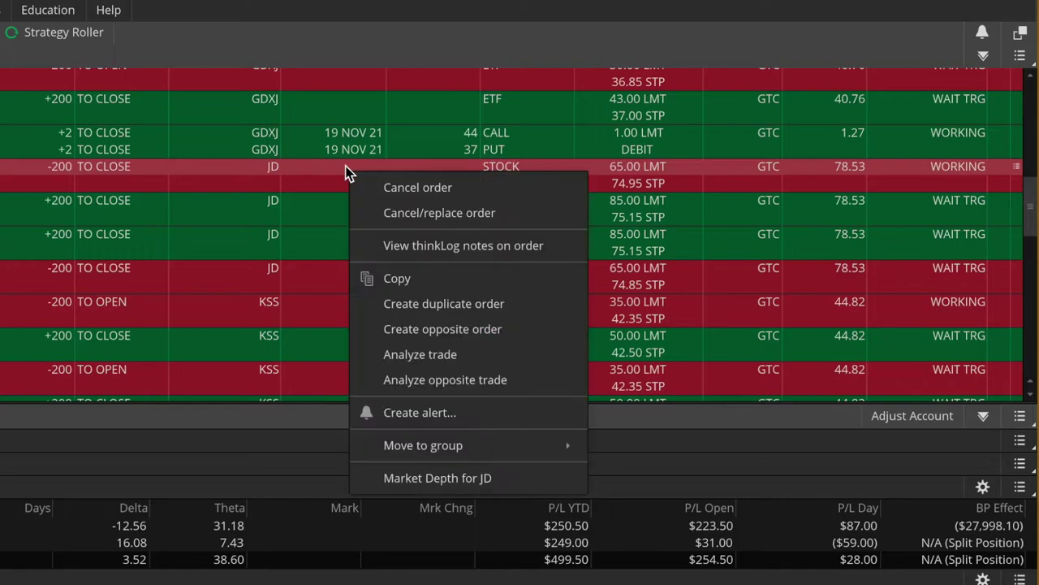
left_click(404, 188)
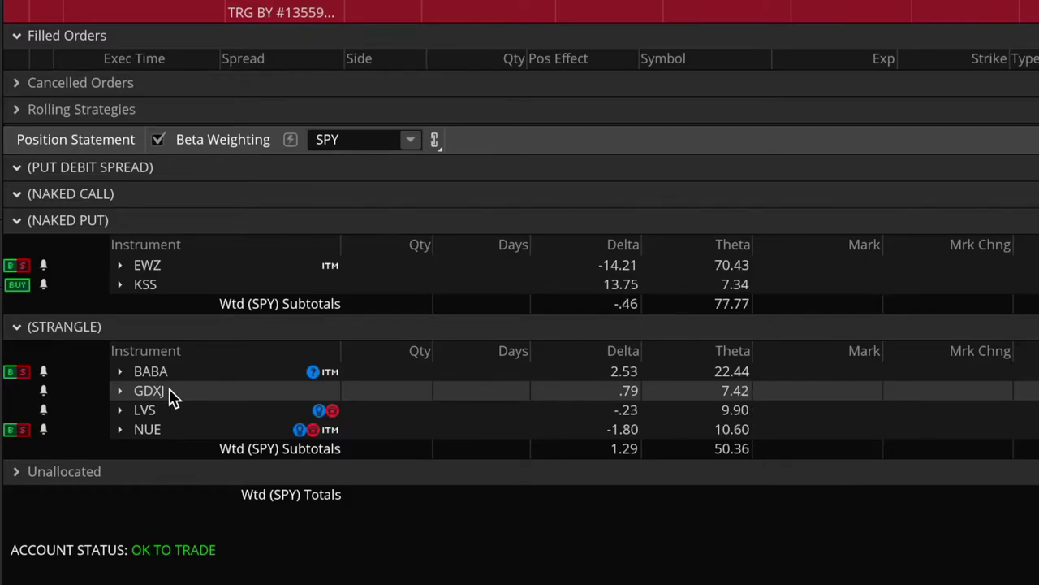
- Expand the BABA position, then bring up BABA's 15 OCT 21 option chain around the 157.5 strike
left_click(120, 372)
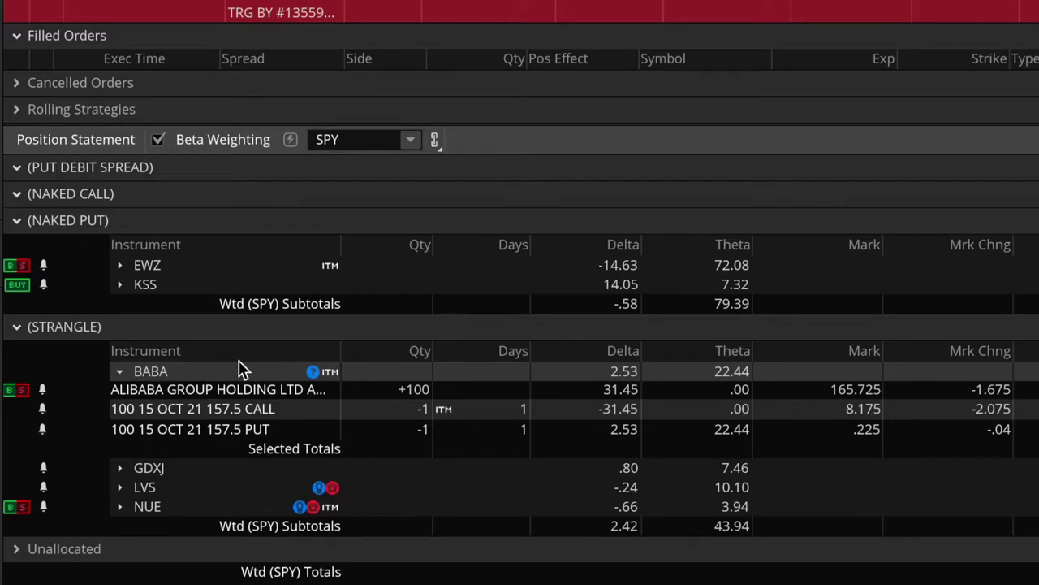
left_click(345, 410)
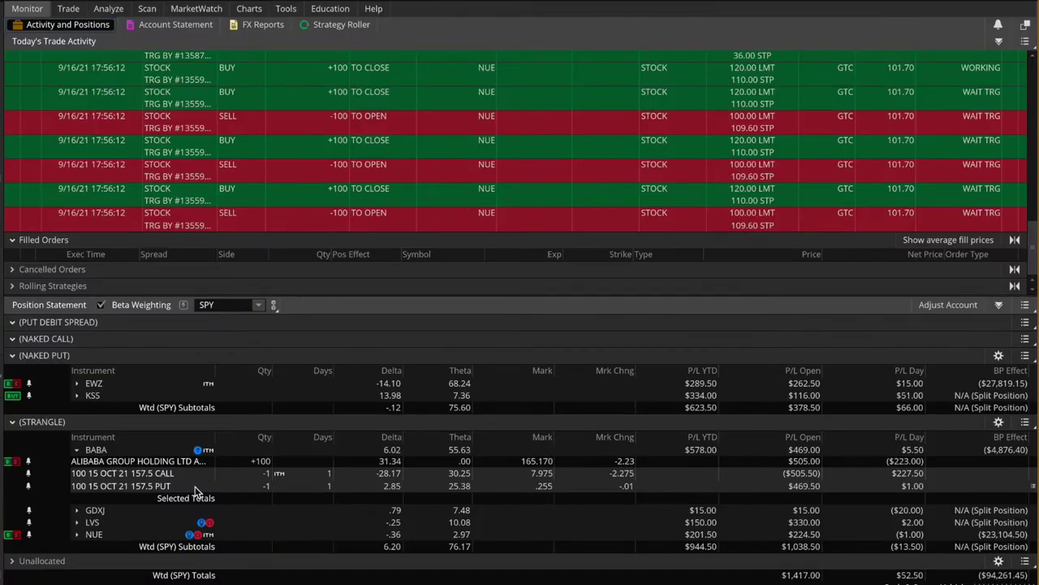
left_click(69, 14)
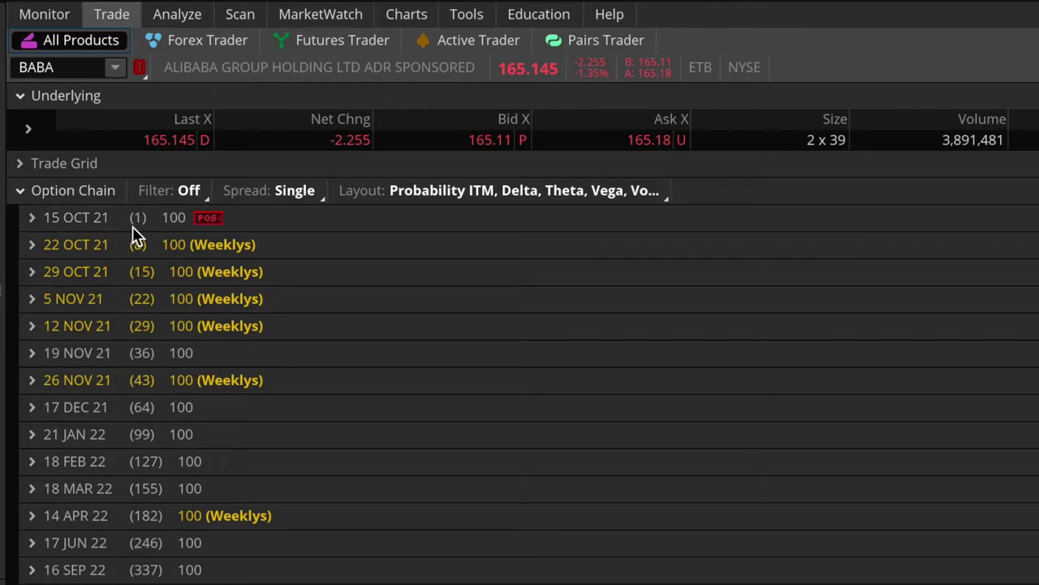
left_click(92, 225)
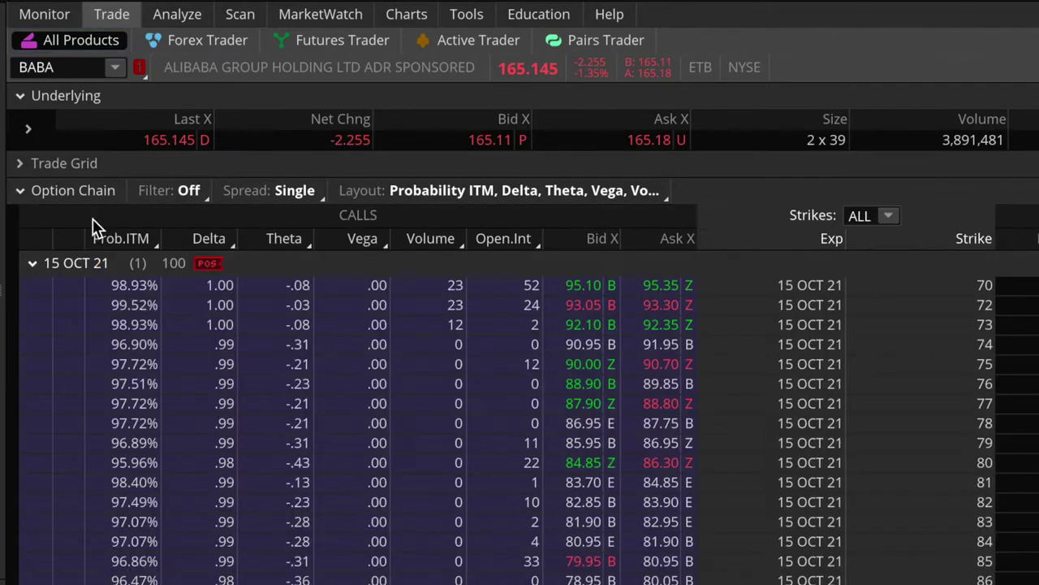
scroll(233, 566, "down", 10)
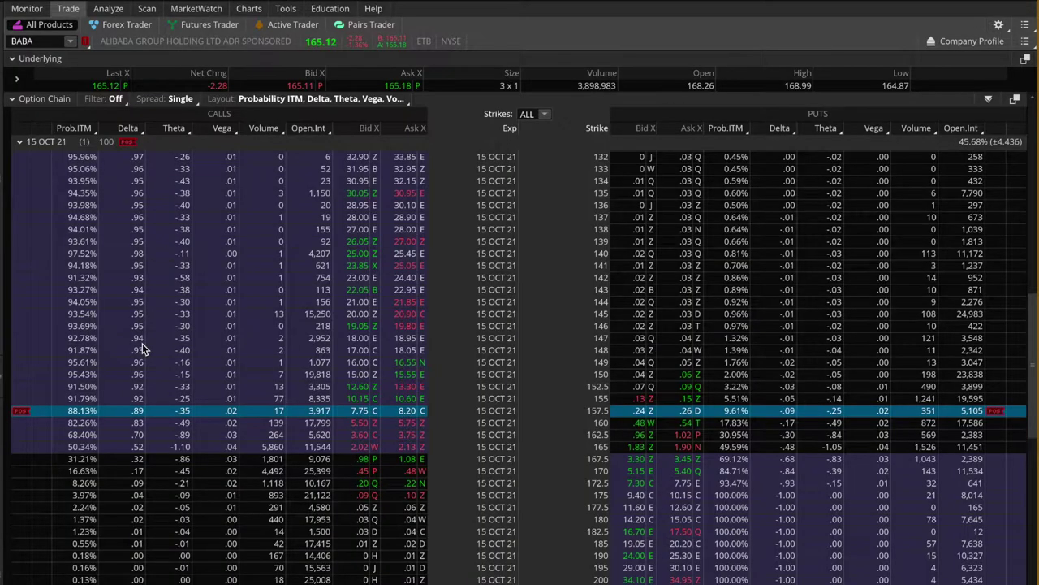
scroll(235, 573, "down", 3)
scroll(236, 572, "up", 1)
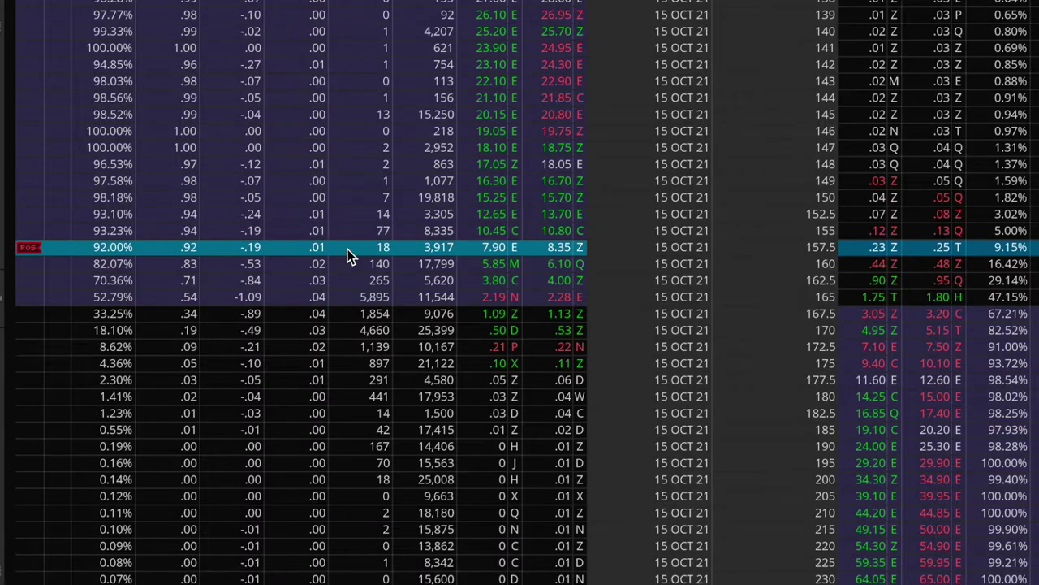
- Create a buy order for the BABA 15 OCT 21 157.5 straddle with an 8.40 limit price and send it
right_click(347, 249)
mouse_move(410, 268)
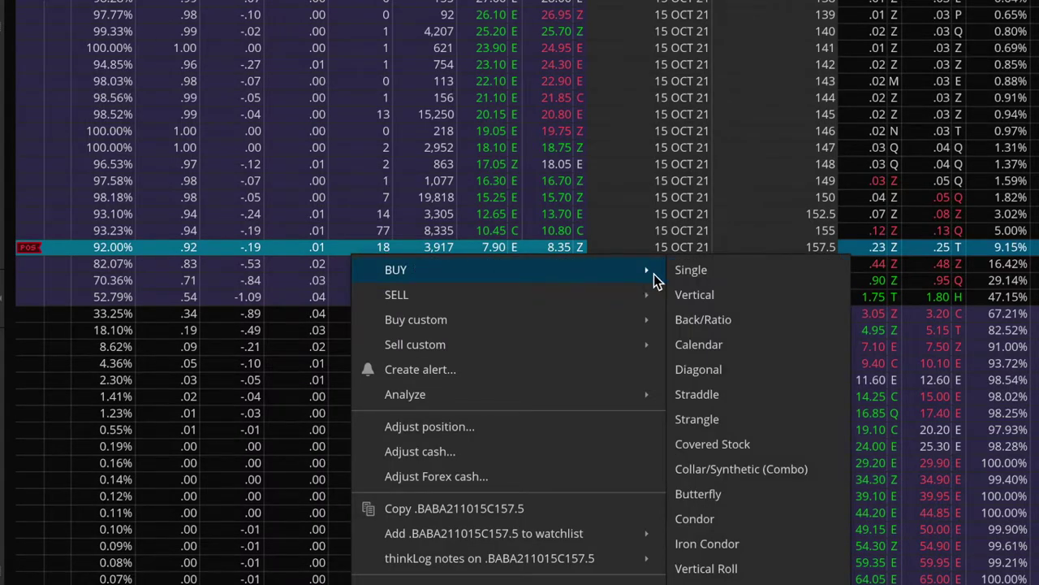
left_click(695, 395)
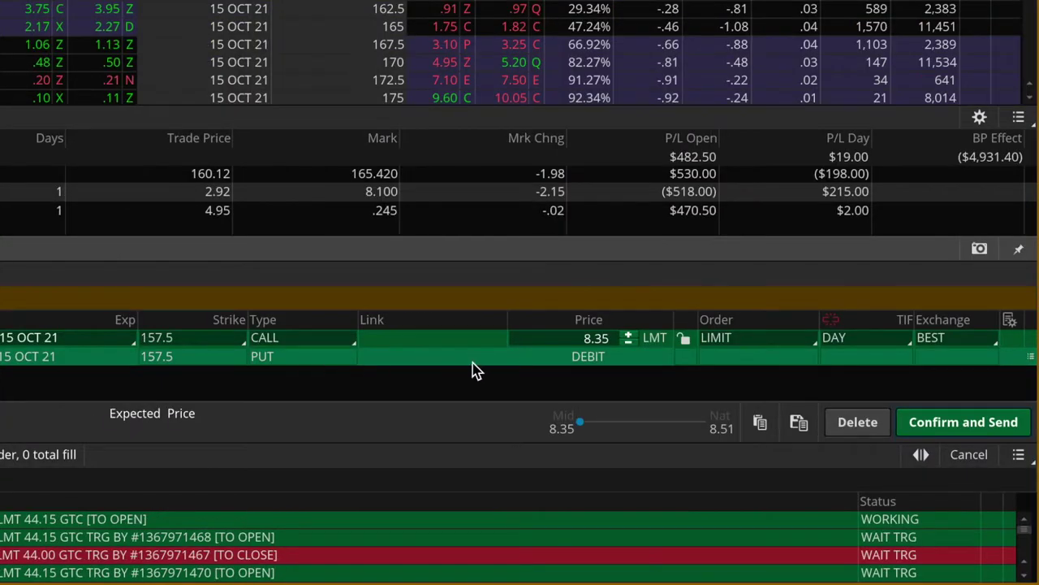
left_click(631, 335)
left_click(631, 336)
left_click(631, 335)
left_click(631, 335)
left_click(631, 336)
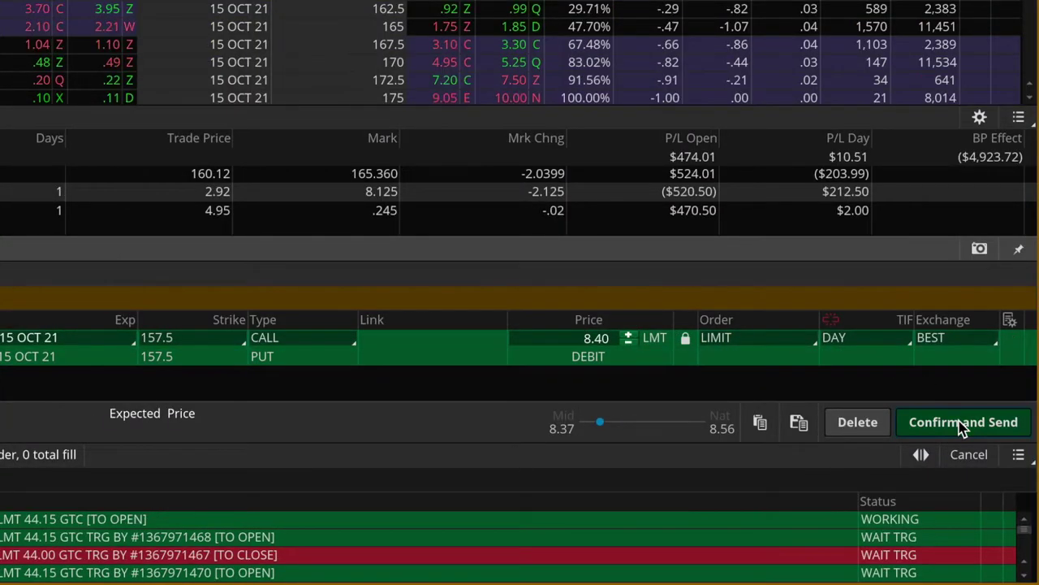
left_click(985, 419)
left_click(968, 413)
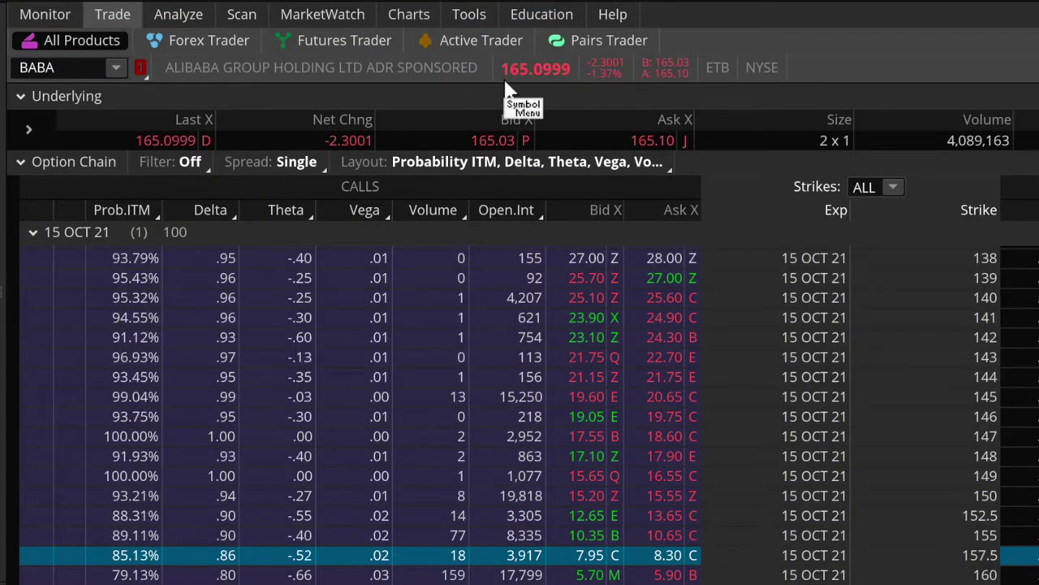
- Create a limit order to sell 100 BABA shares at 165.02 and send it to close the stock position
left_click(523, 77)
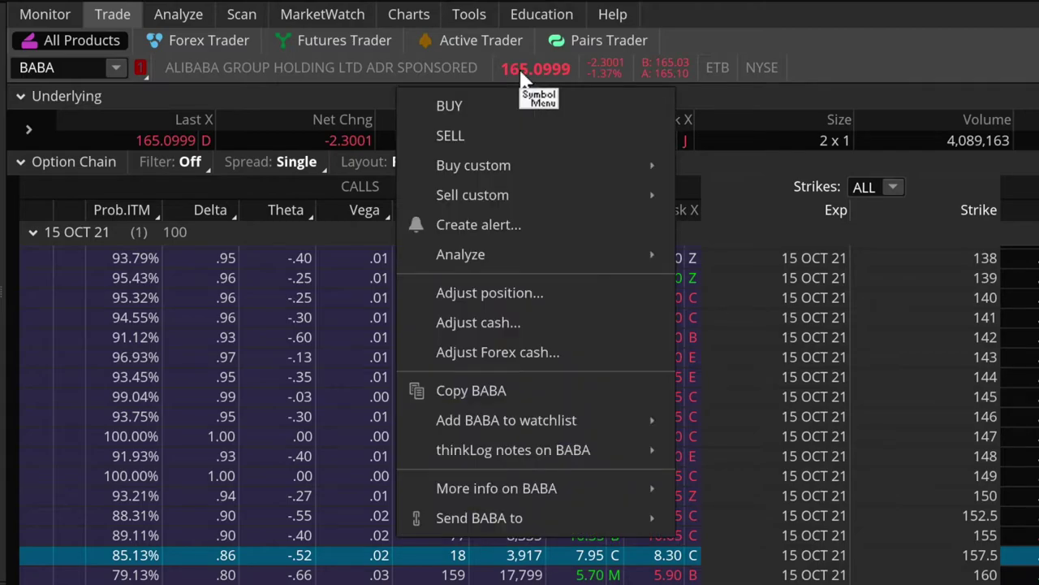
left_click(467, 140)
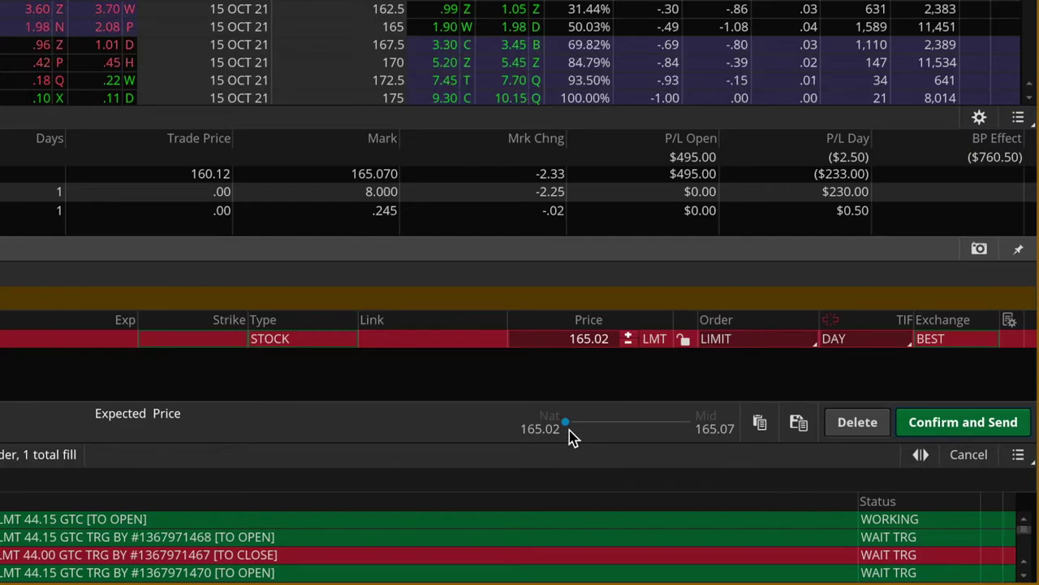
left_click(939, 424)
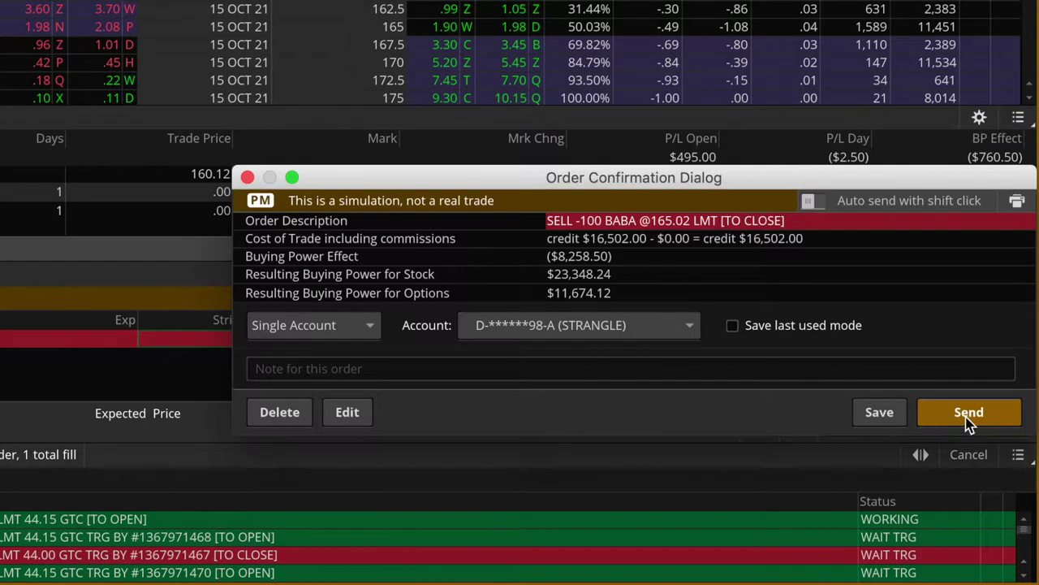
left_click(974, 416)
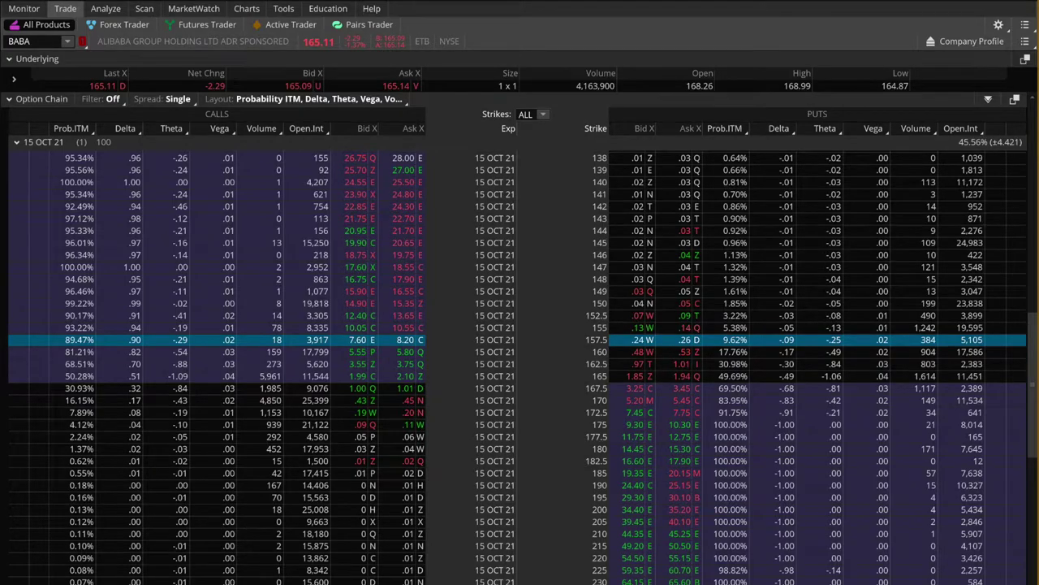
- Show the account's activity and positions, open Calculator, and subtract 1145 from 691
left_click(24, 8)
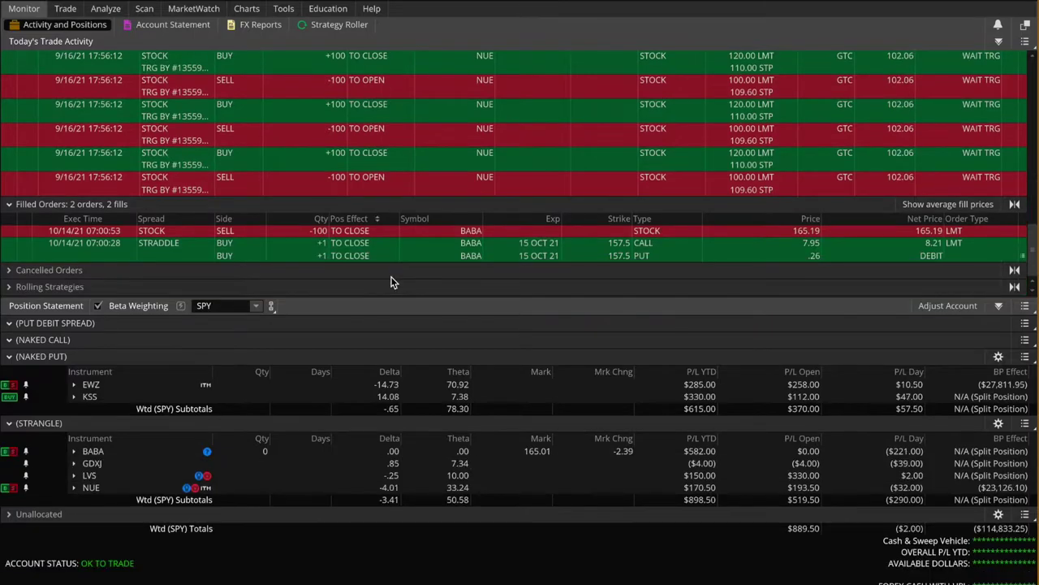
key("super+space")
type("cal")
key("Return")
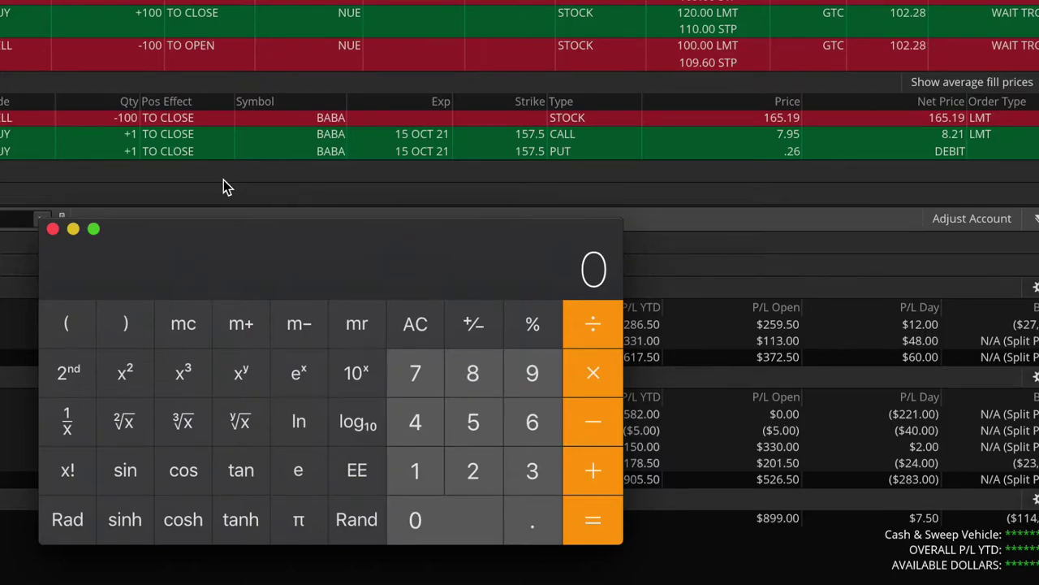
type("691")
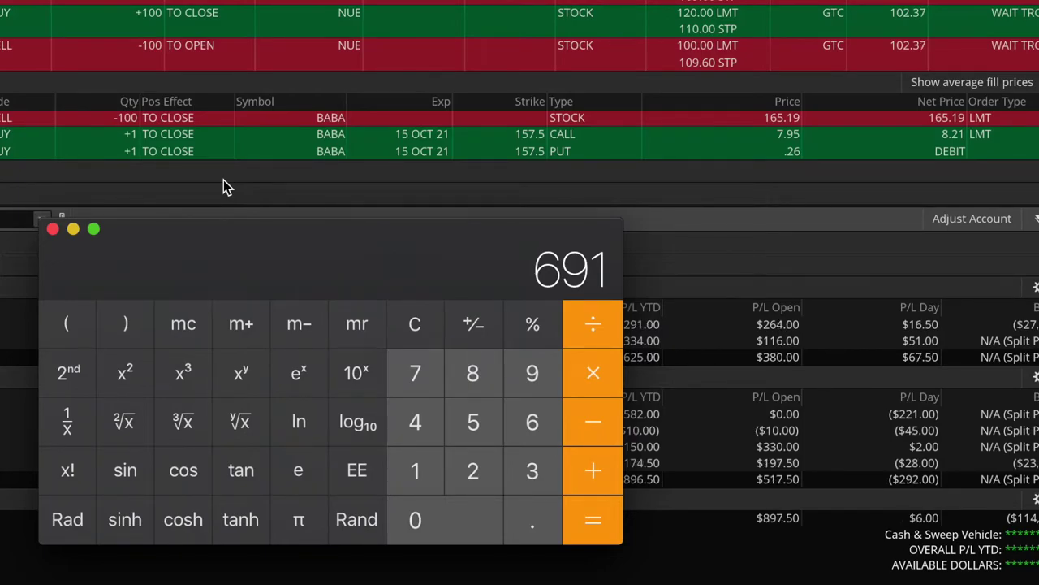
left_click(591, 422)
type("1145")
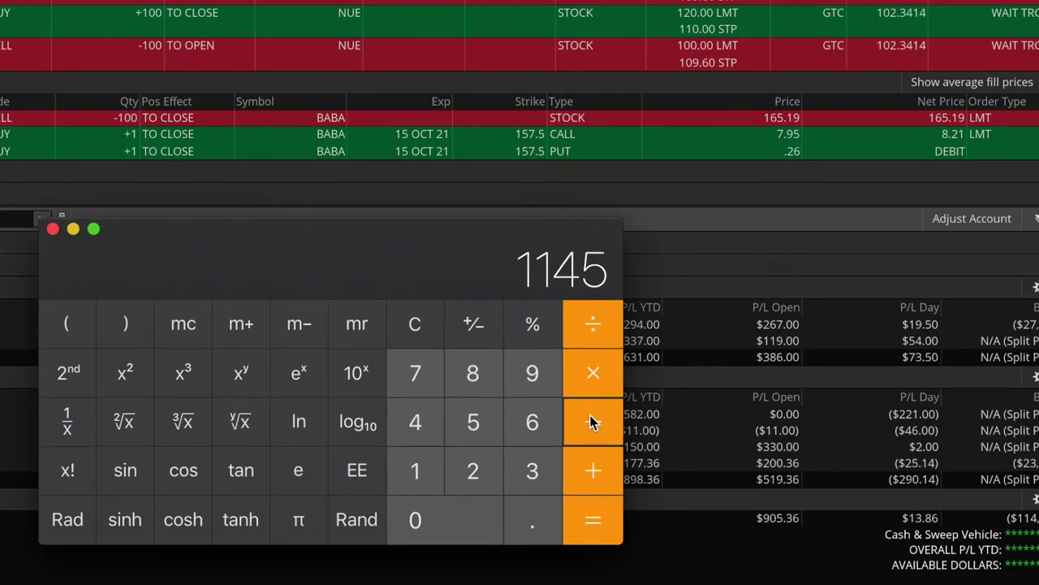
key("Return")
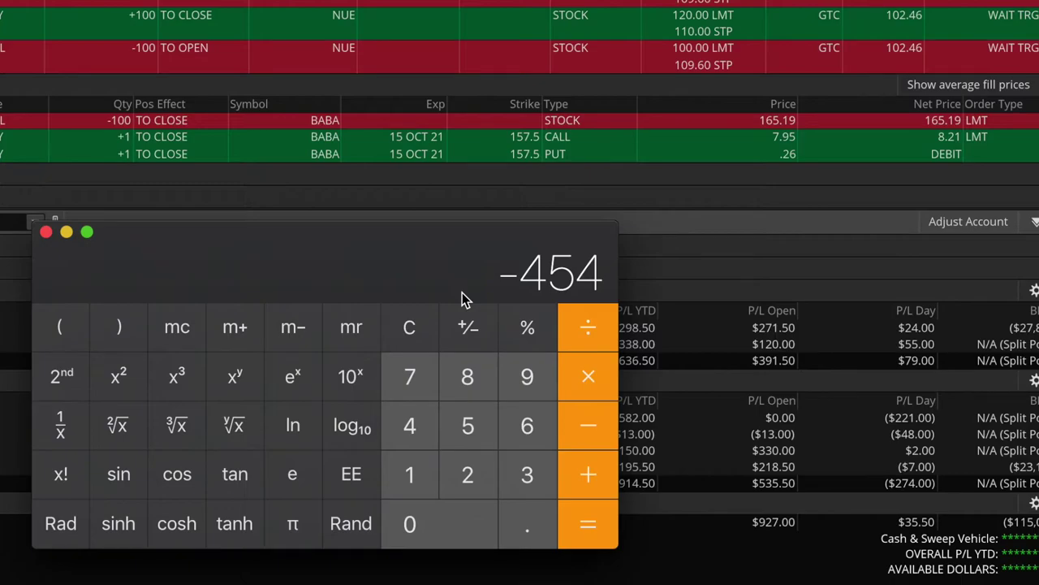
- Add 639 to the running options total and subtract 821 from it
left_click(586, 477)
type("639")
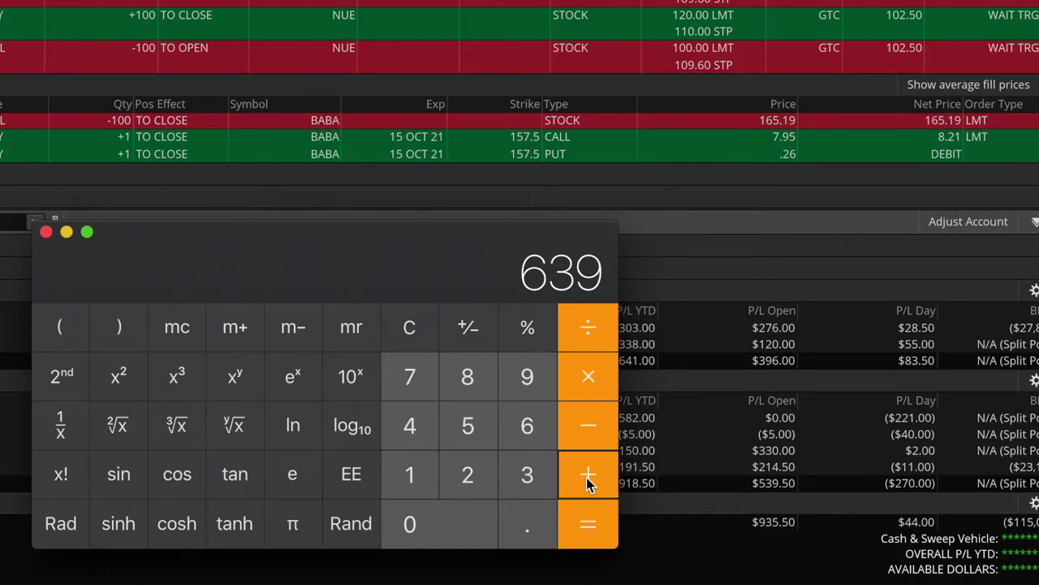
key("Return")
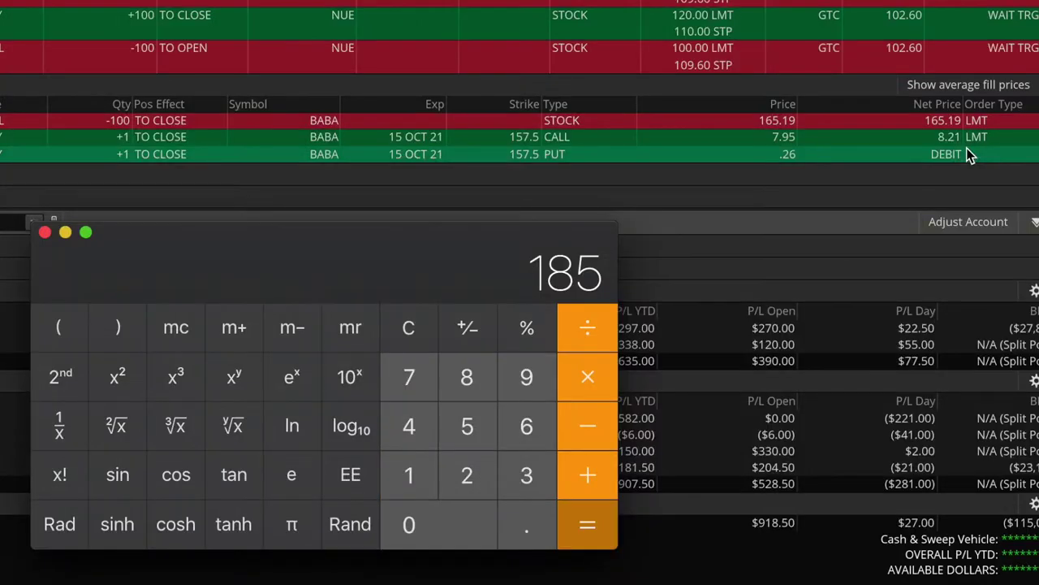
left_click(589, 443)
type("821")
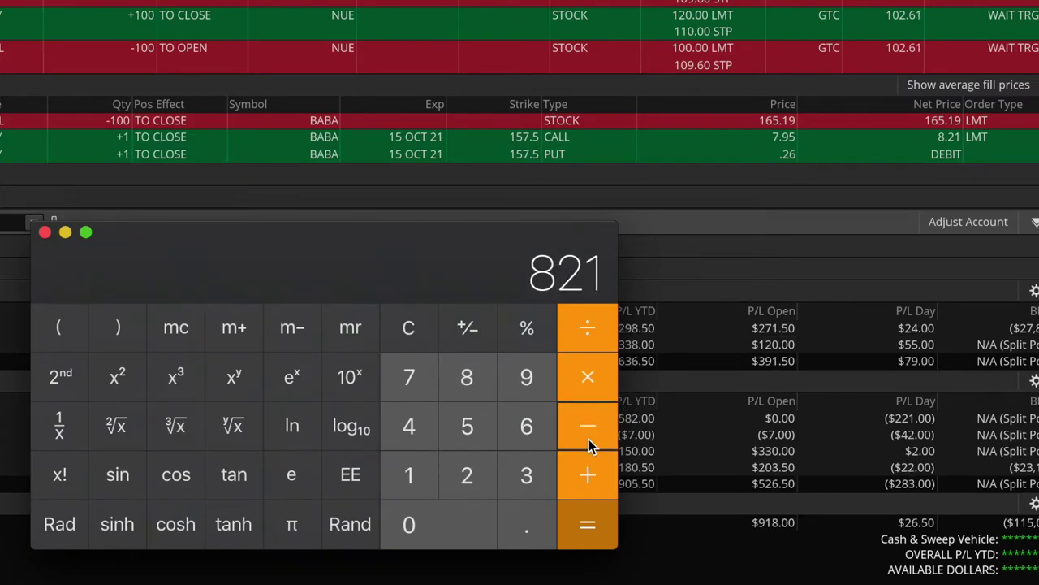
left_click(588, 445)
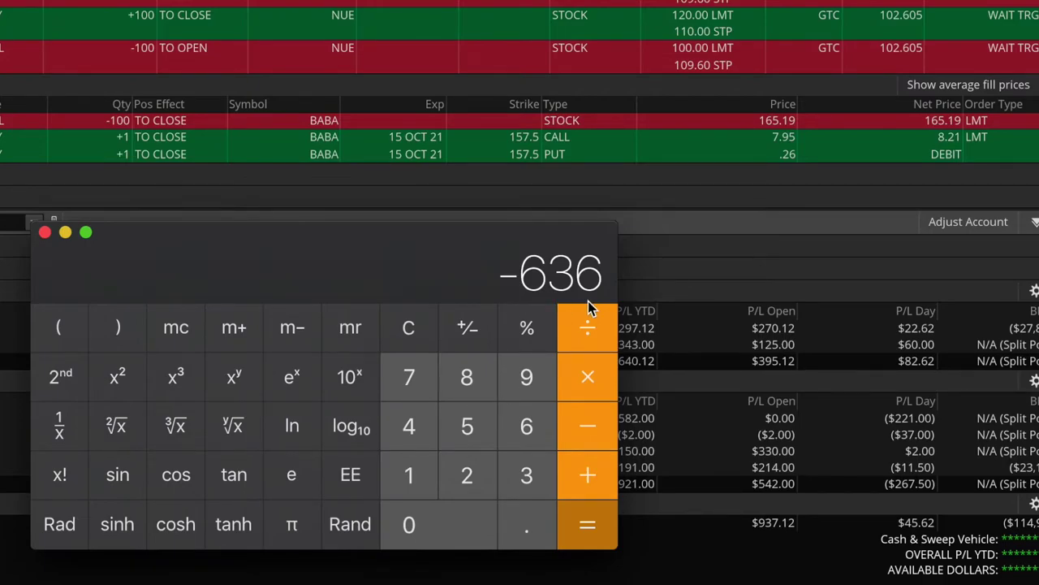
- Clear the calculator and add 165.19 to -160.12 to get the BABA per-share stock gain
left_click(399, 325)
type("1")
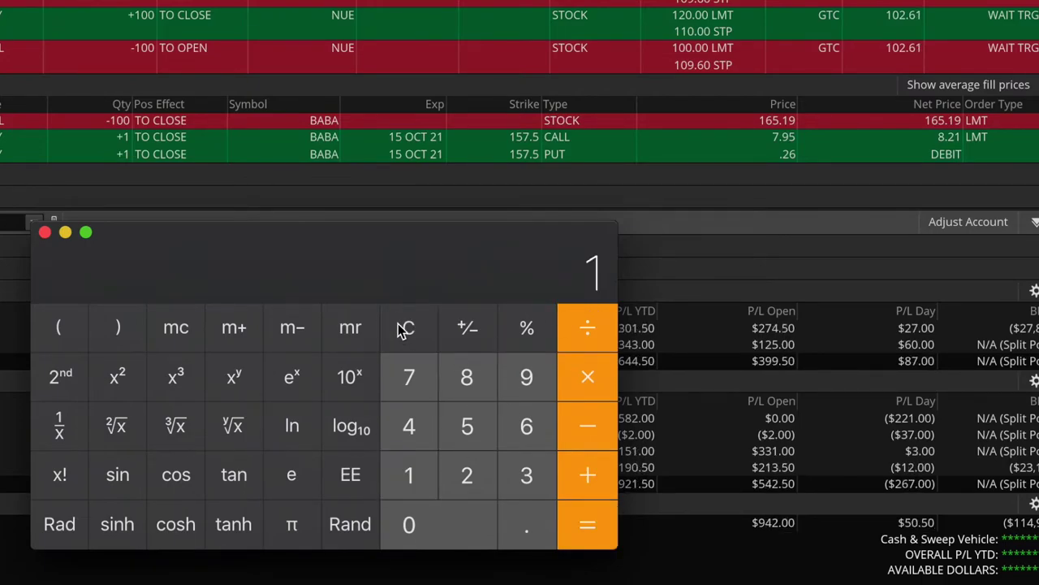
type("60.12")
left_click(467, 328)
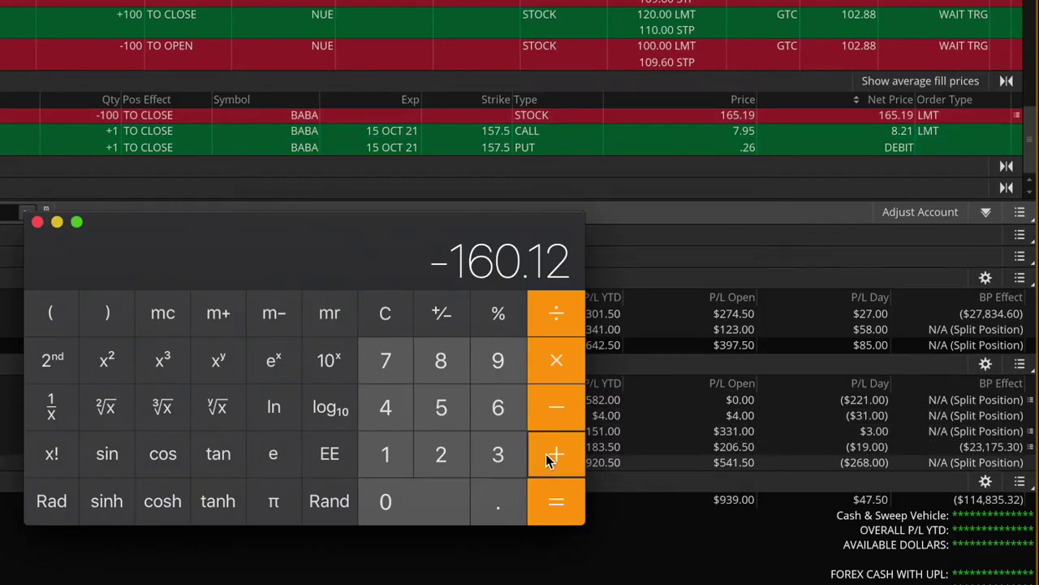
type("165.19")
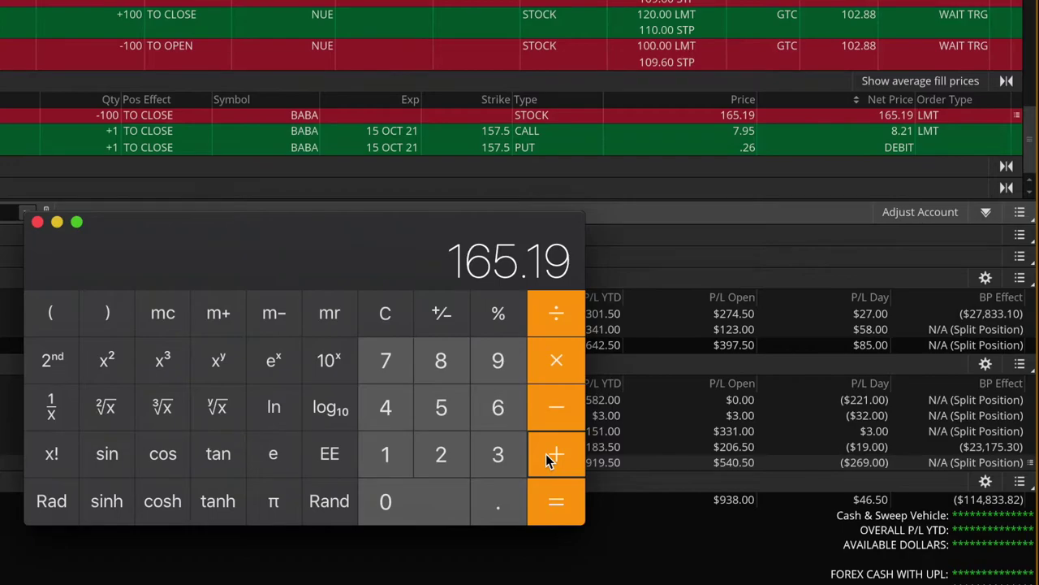
key("Return")
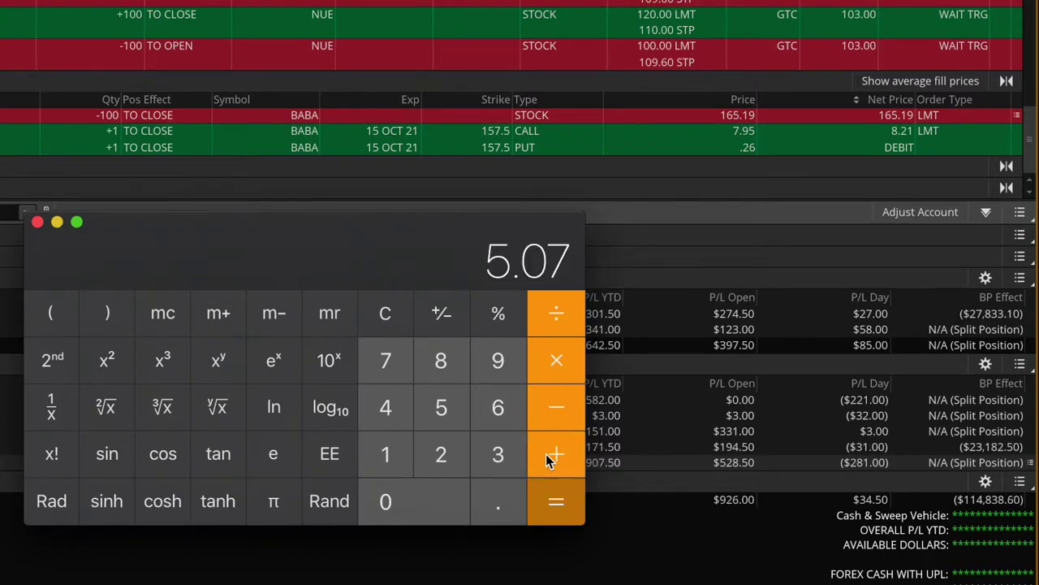
- Multiply the per-share gain by 100 shares and subtract 636 to get the overall BABA trade result
left_click(571, 361)
type("100")
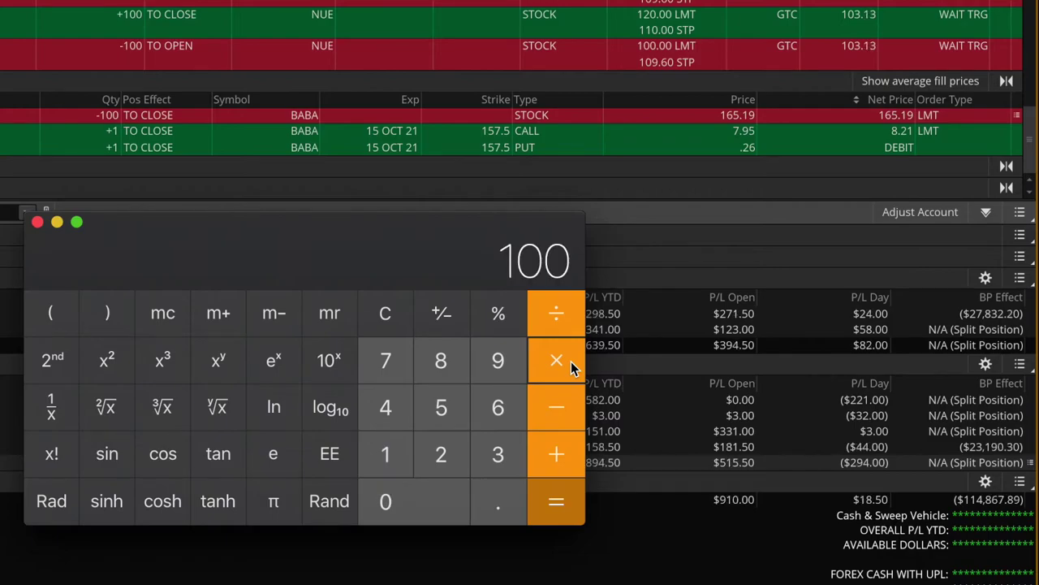
key("Return")
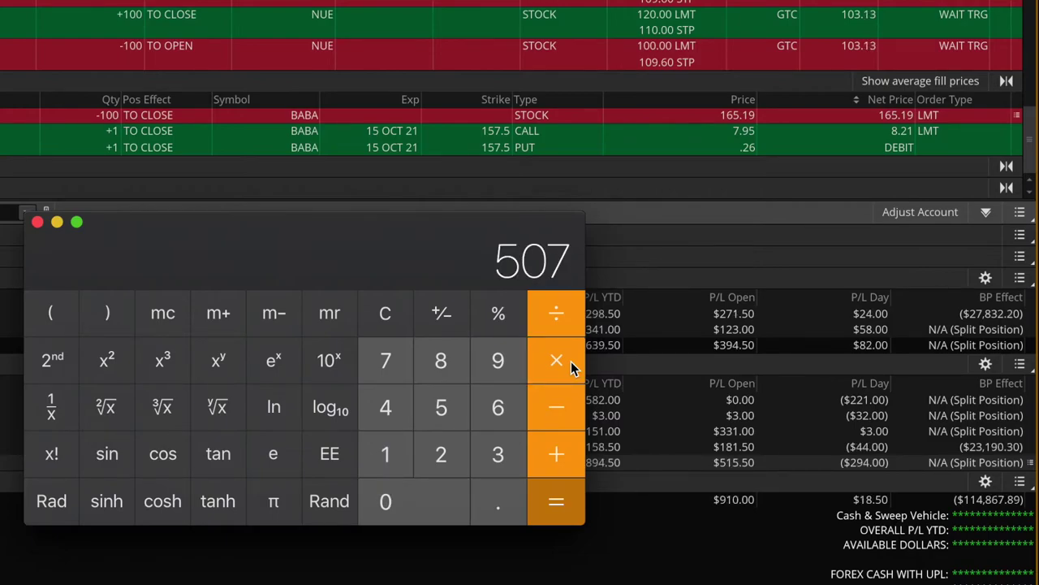
left_click(565, 412)
type("36")
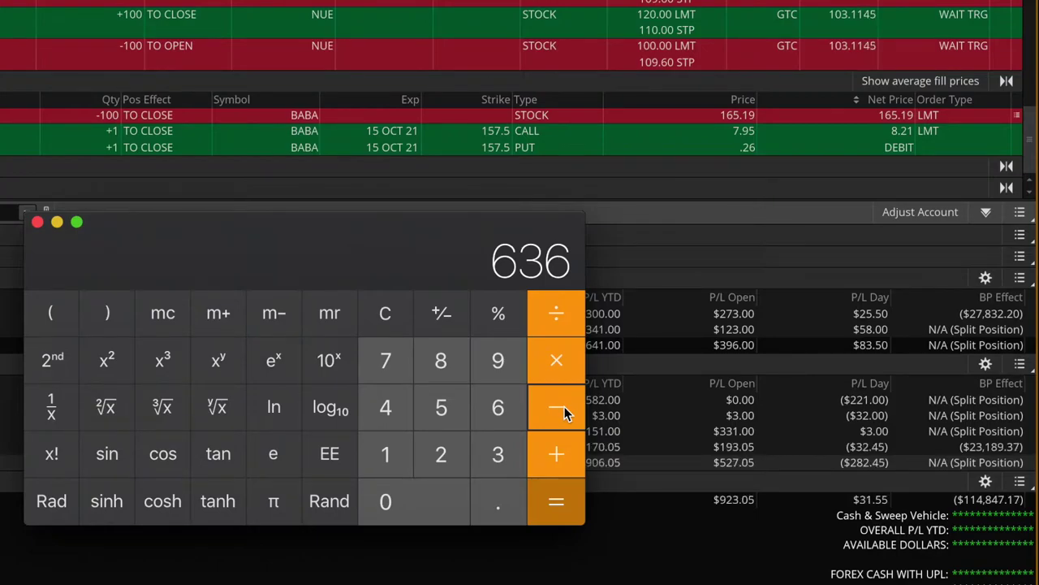
key("Return")
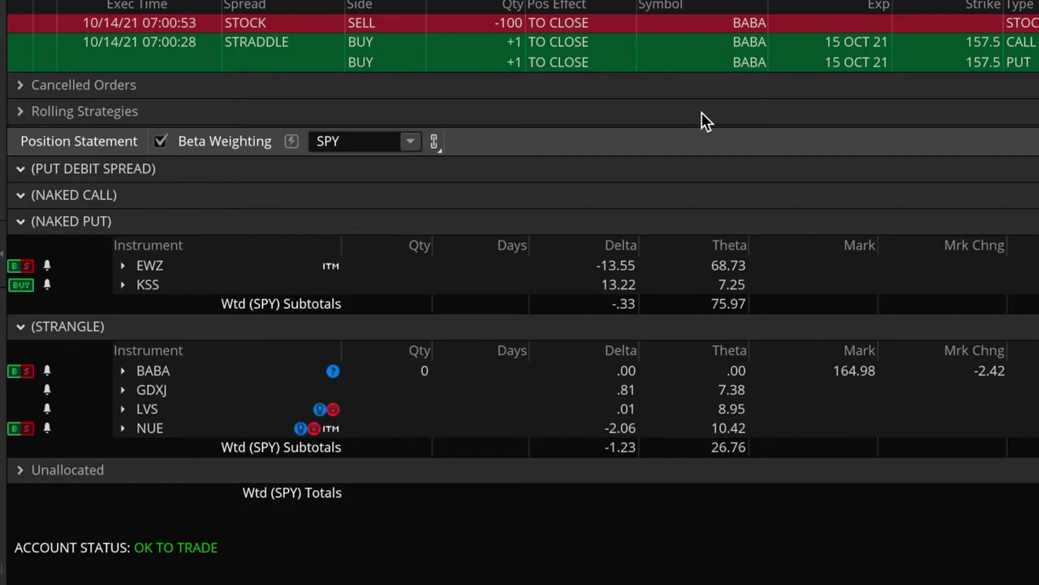
- Expand the EWZ position, then examine recent price action on the EWZ daily chart with an enlarged price area
left_click(123, 267)
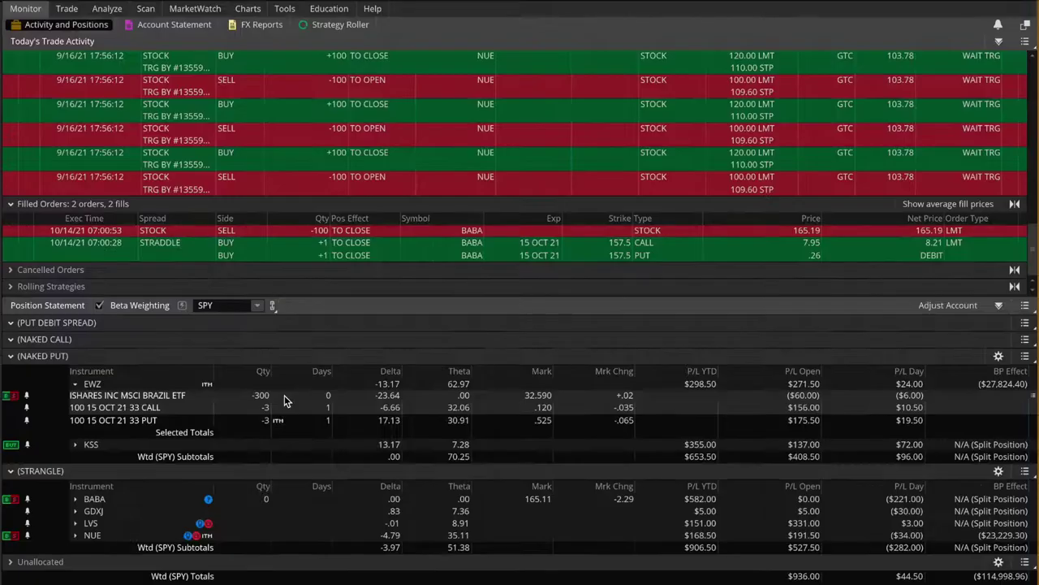
left_click(248, 8)
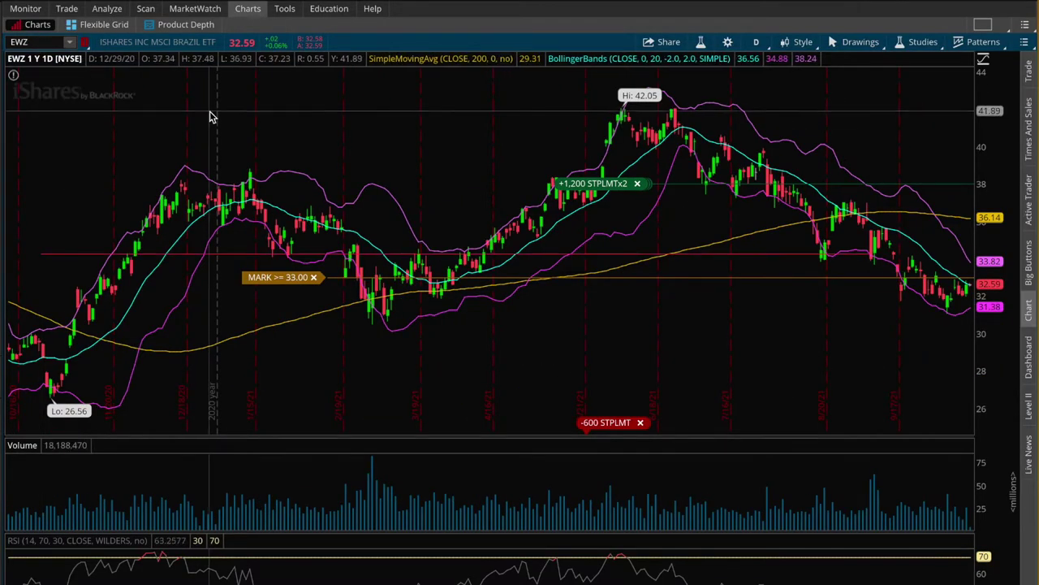
scroll(513, 78, "up", 3)
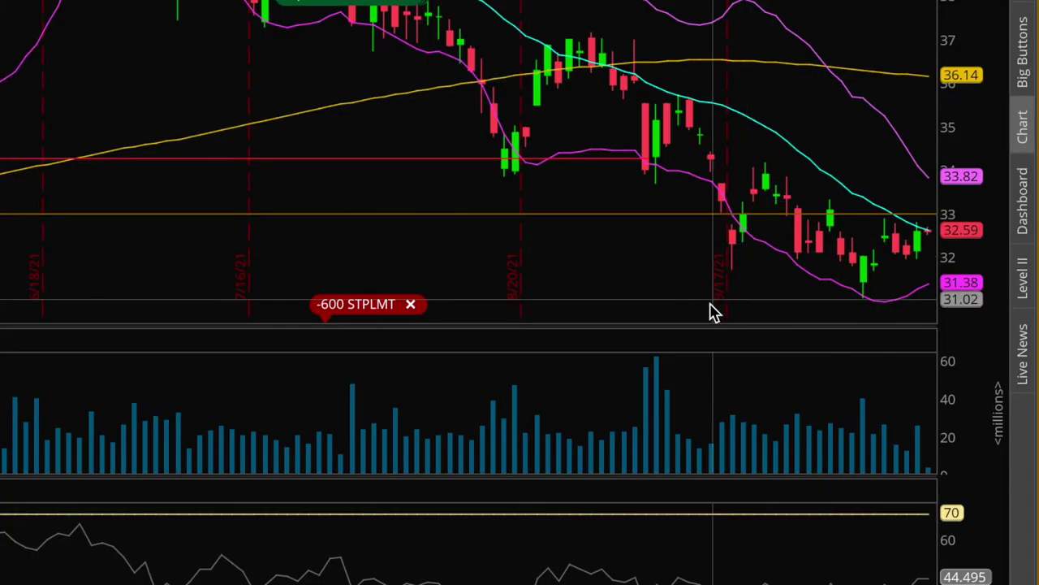
left_click_drag(693, 324, 683, 473)
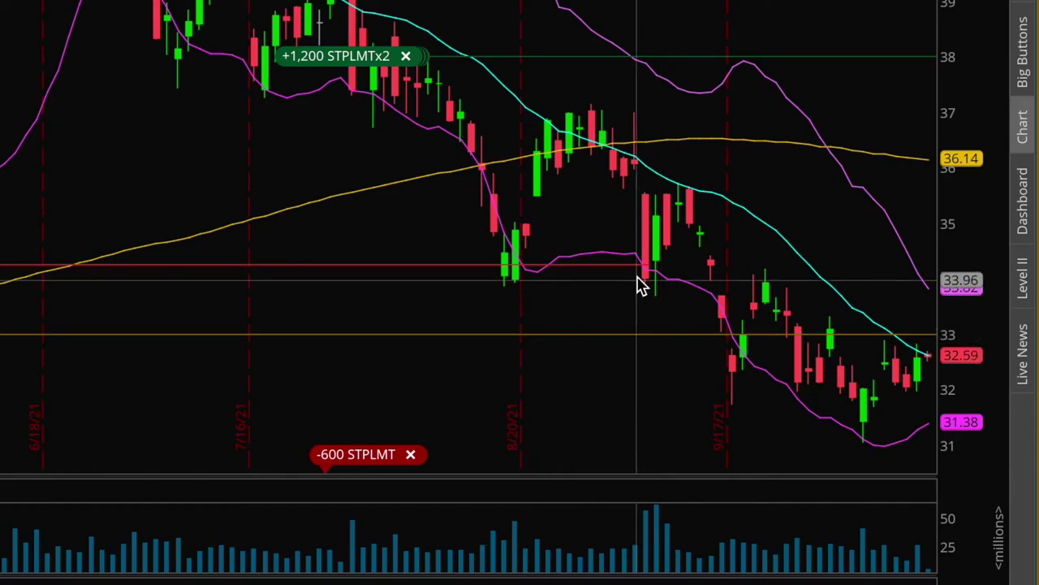
mouse_move(649, 275)
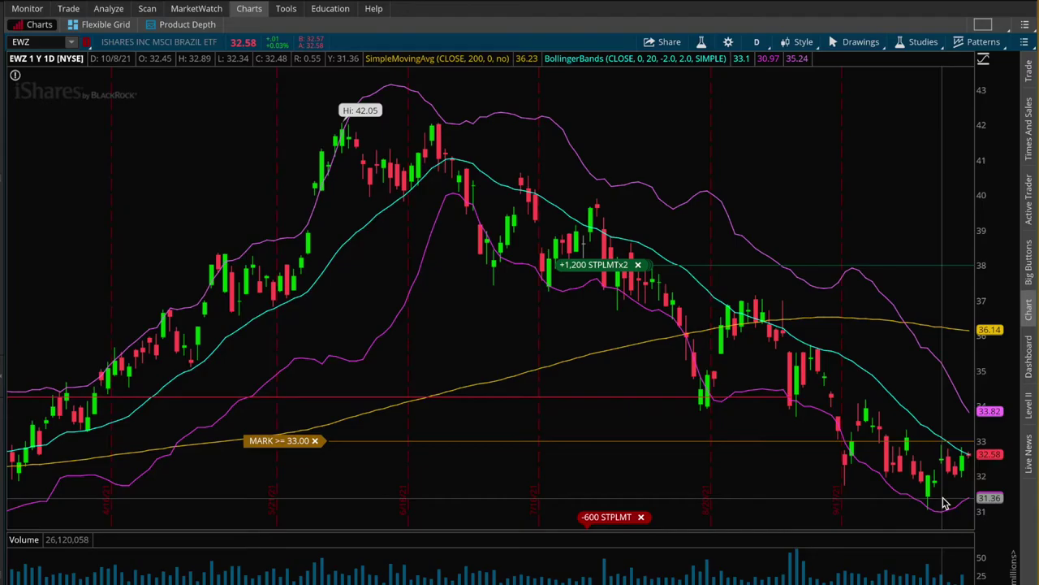
- Create a buy order for 3 EWZ 15 OCT 21 33 straddles from the option chain
left_click(29, 10)
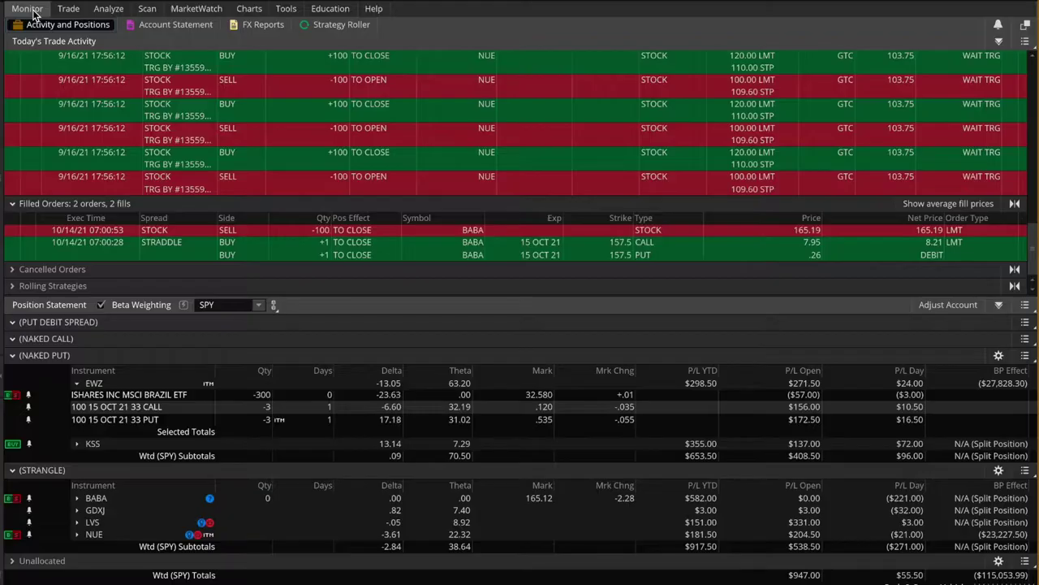
left_click(67, 10)
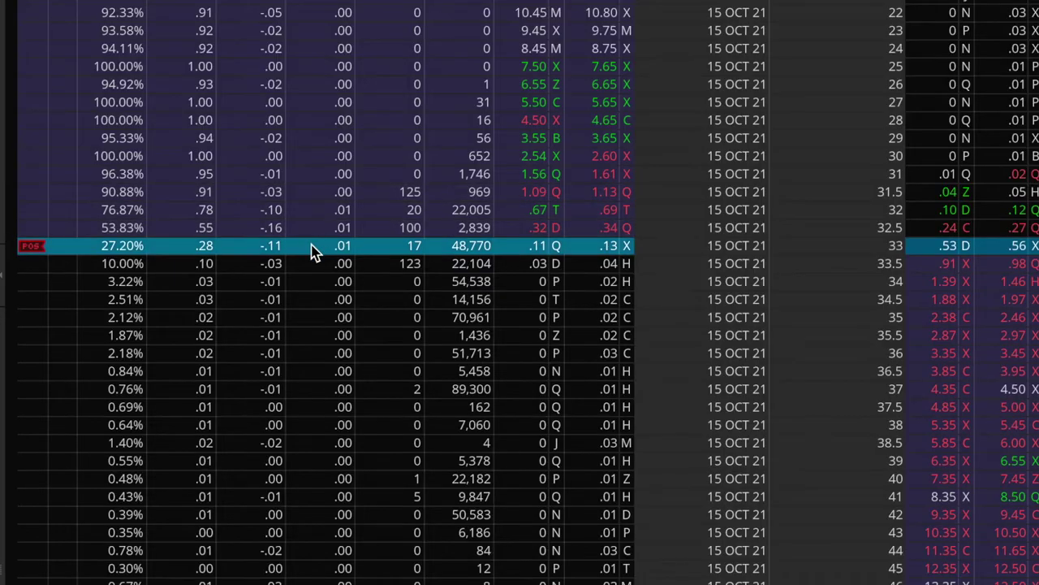
right_click(214, 357)
mouse_move(351, 267)
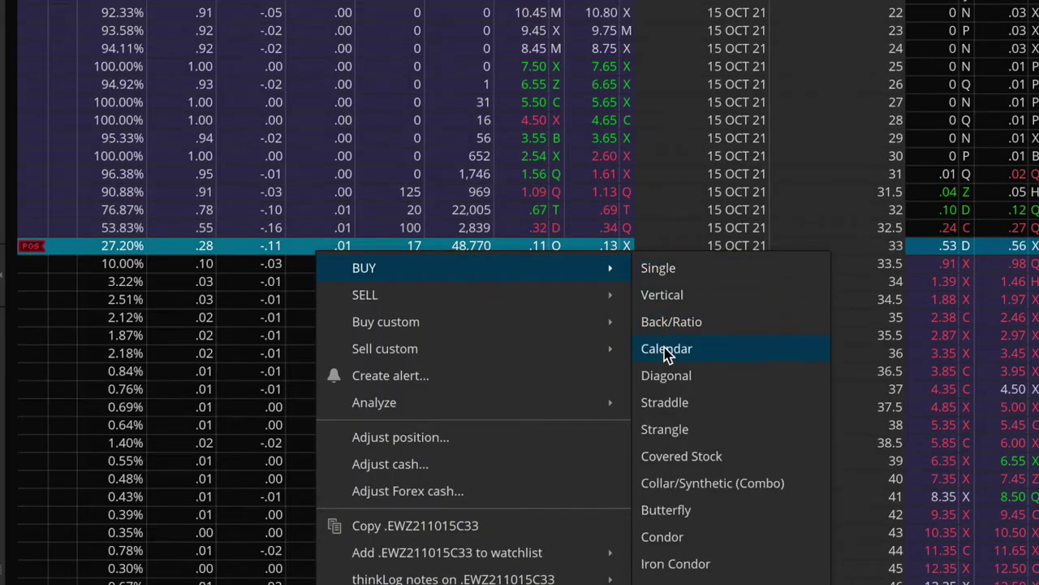
left_click(664, 398)
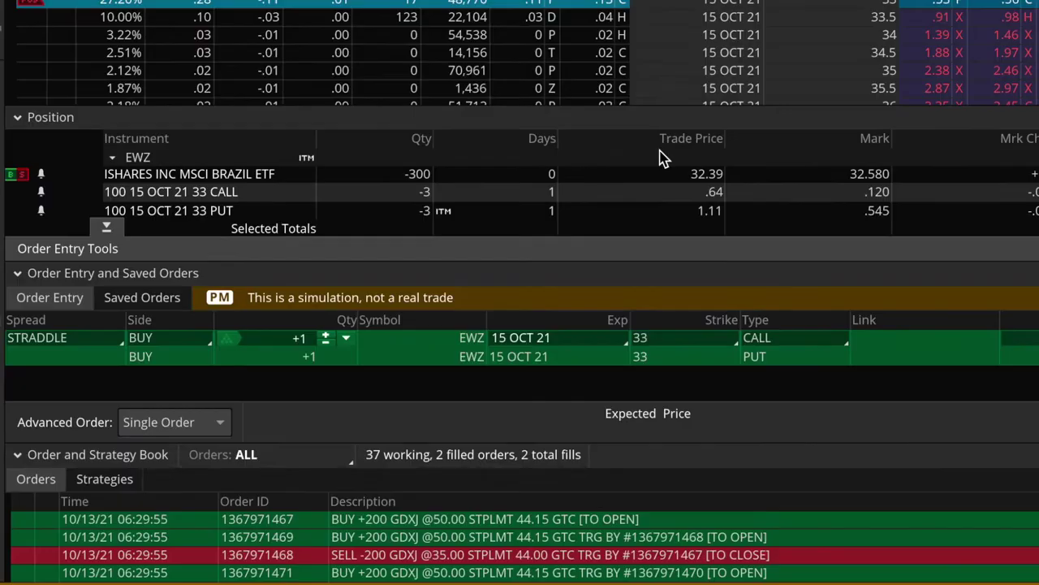
left_click(326, 336)
left_click(326, 336)
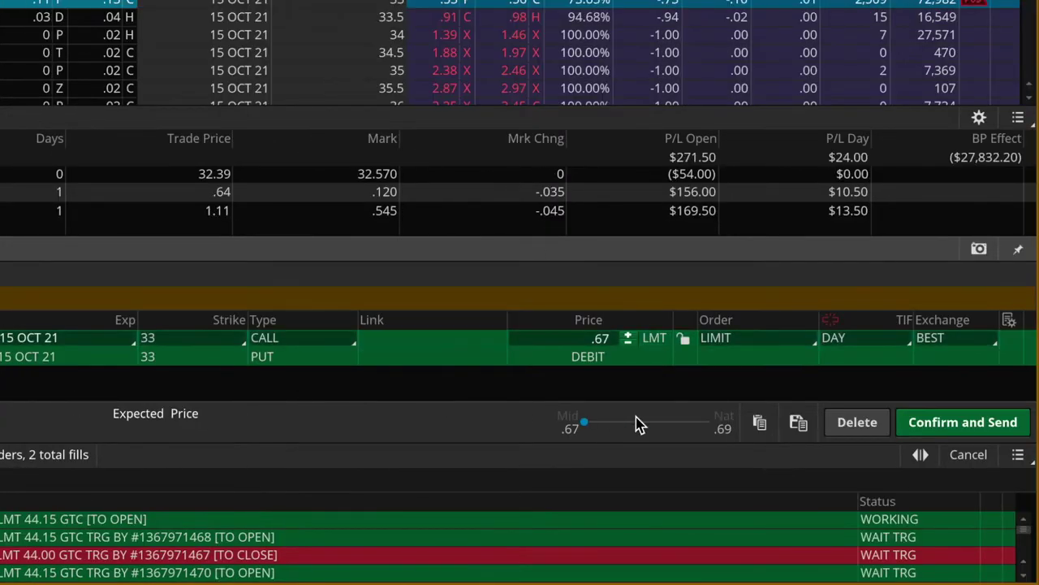
- Raise the EWZ straddle order's limit price to .69 and send it
left_click(629, 334)
left_click(630, 333)
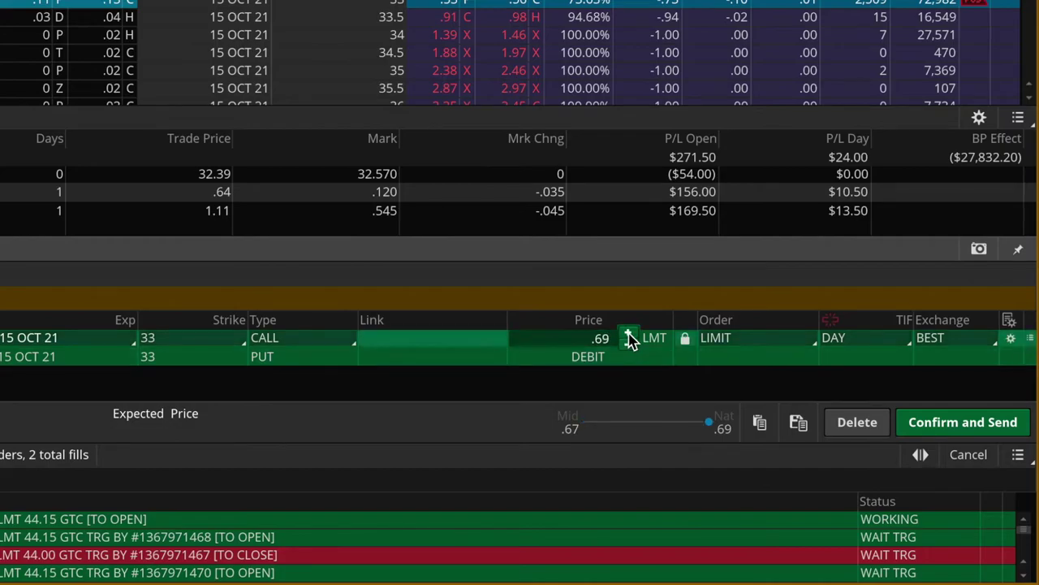
left_click(941, 419)
left_click(966, 412)
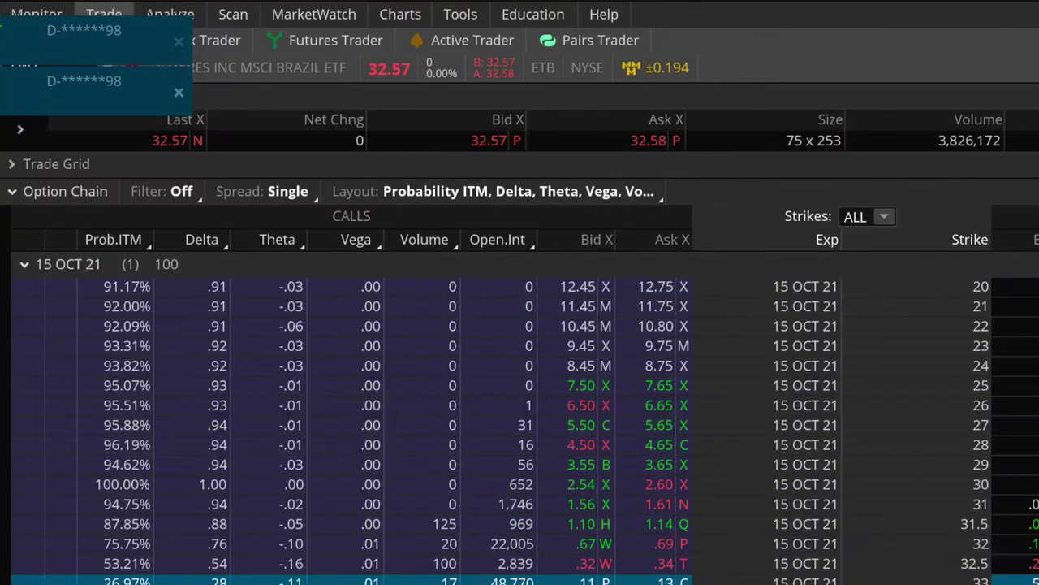
- Create a limit order to buy 300 EWZ shares at 32.58 and send it to close the short stock position
left_click(383, 71)
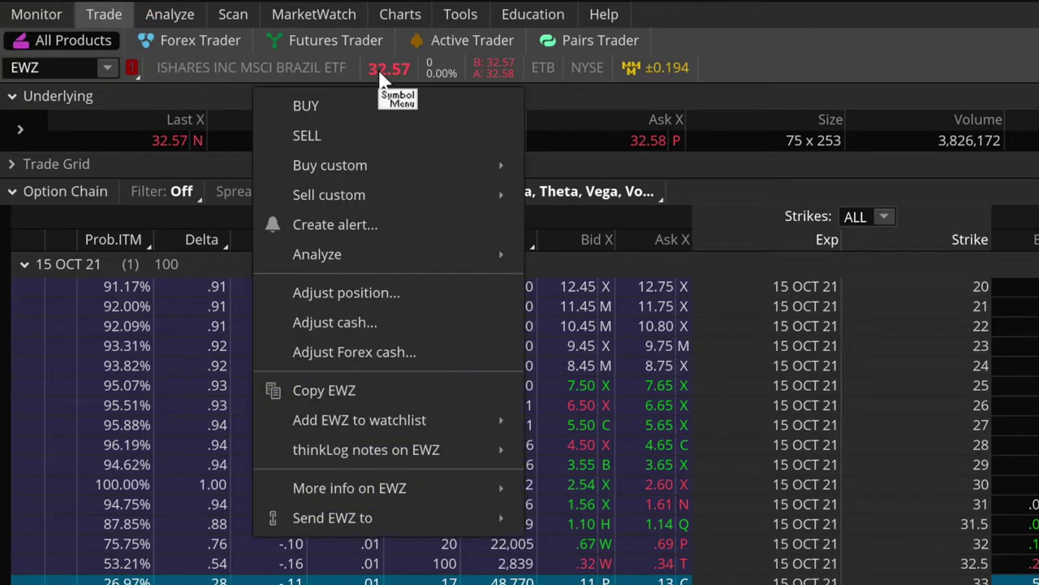
left_click(331, 108)
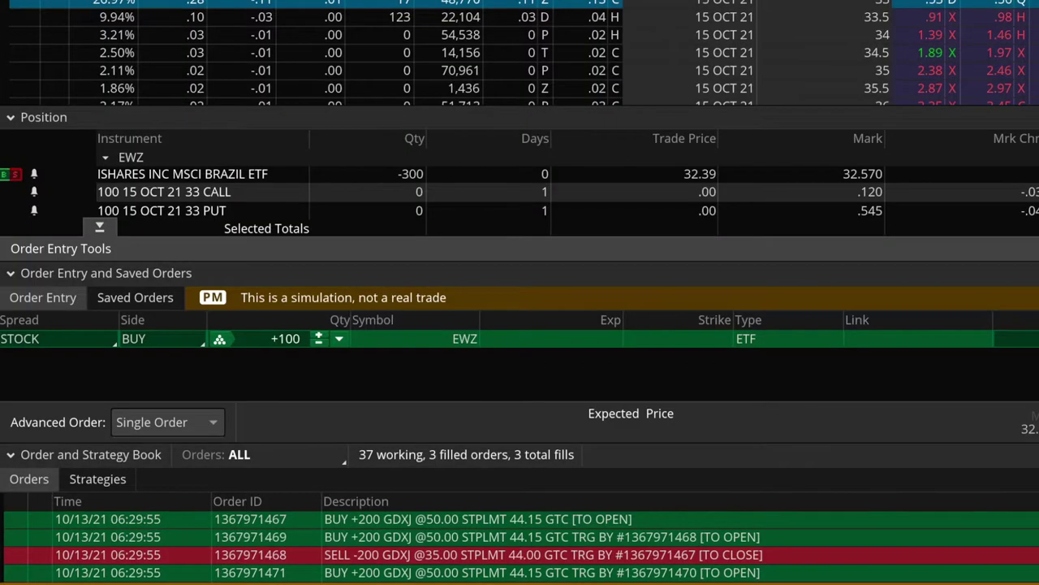
left_click(321, 335)
left_click(321, 335)
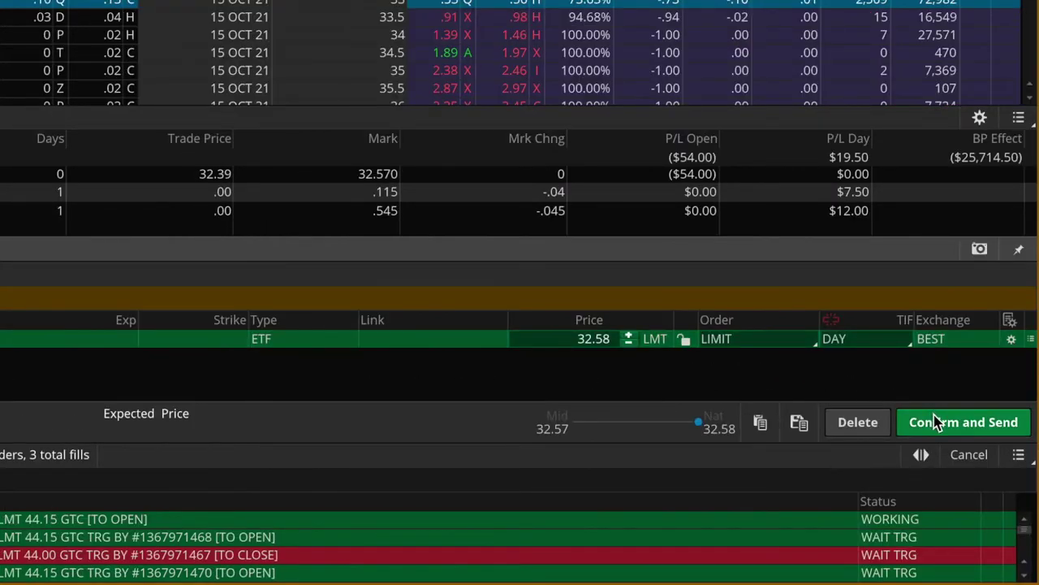
left_click(935, 421)
left_click(965, 416)
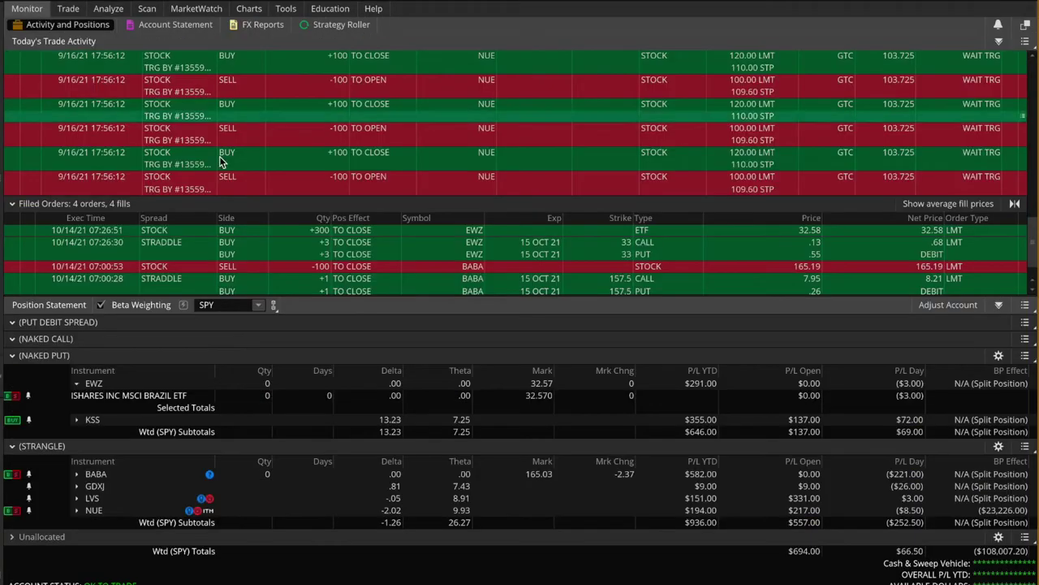
- Show all of today's filled EWZ and BABA orders, then open Calculator and clear it
scroll(390, 266, "down", 2)
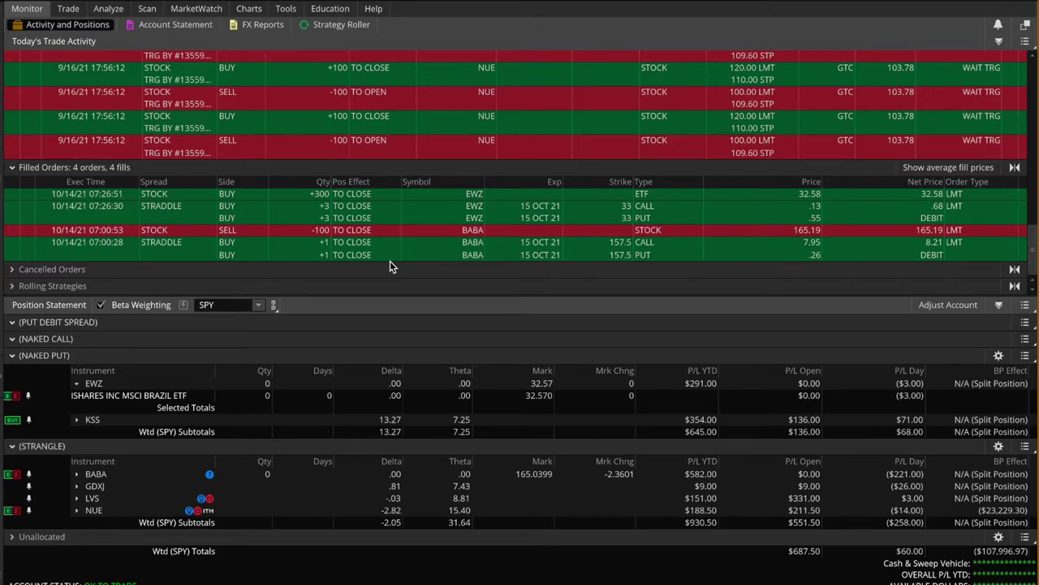
key("super+space")
type("calc")
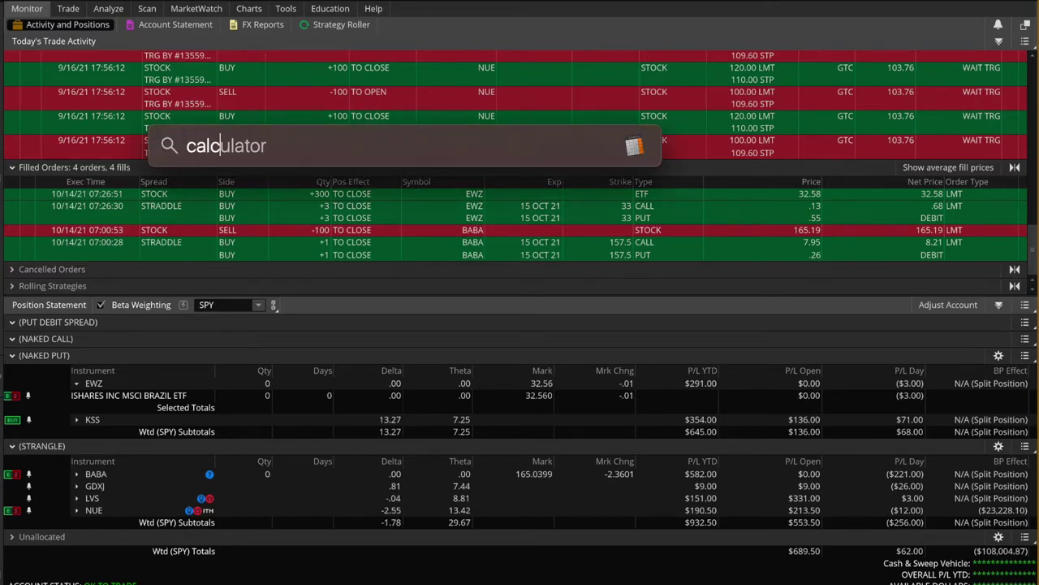
key("Return")
left_click(413, 328)
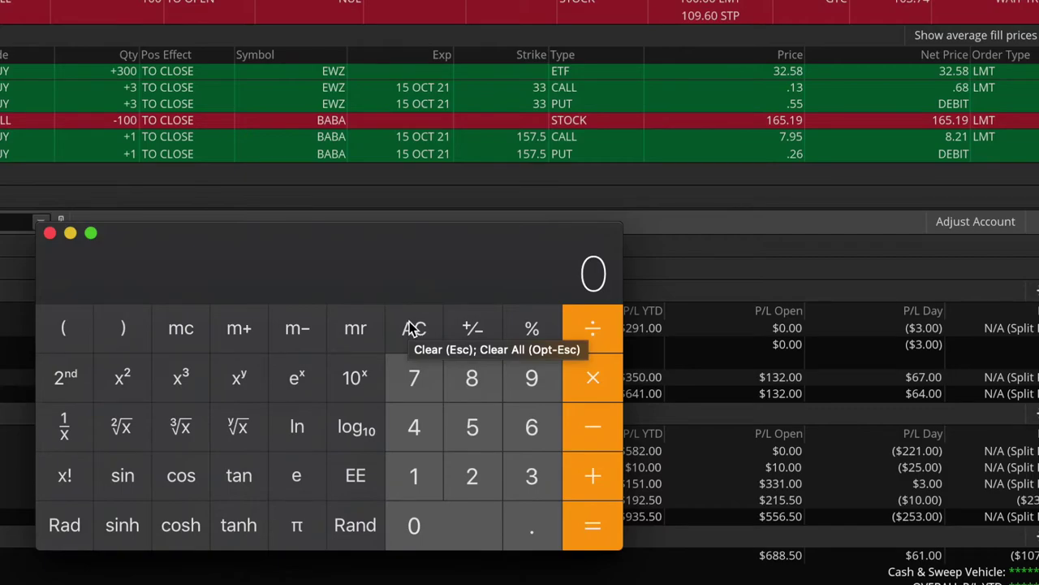
- Multiply 111 by 3 and subtract 204 to work out the EWZ options profit
type("111")
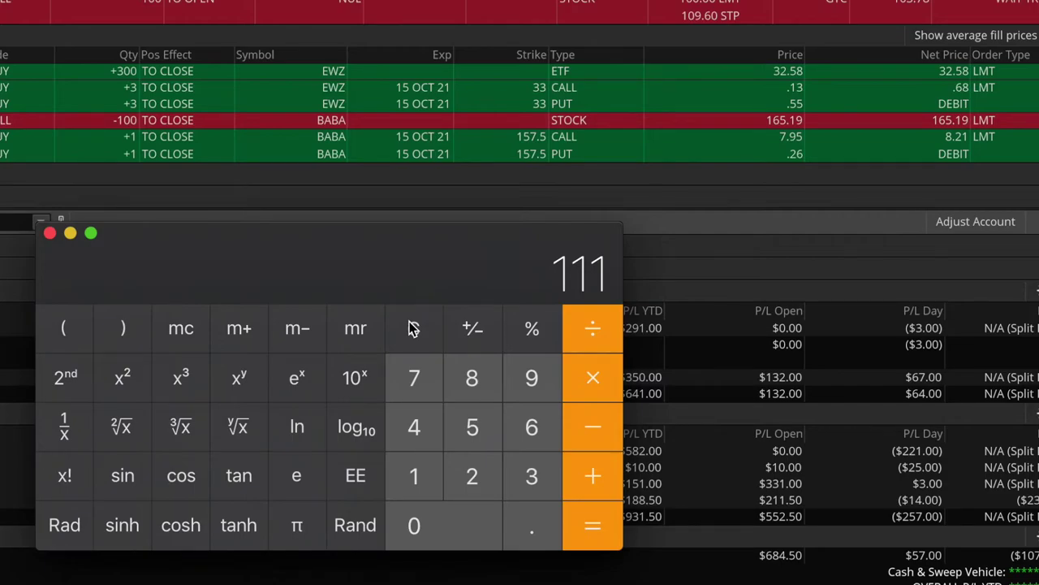
left_click(593, 380)
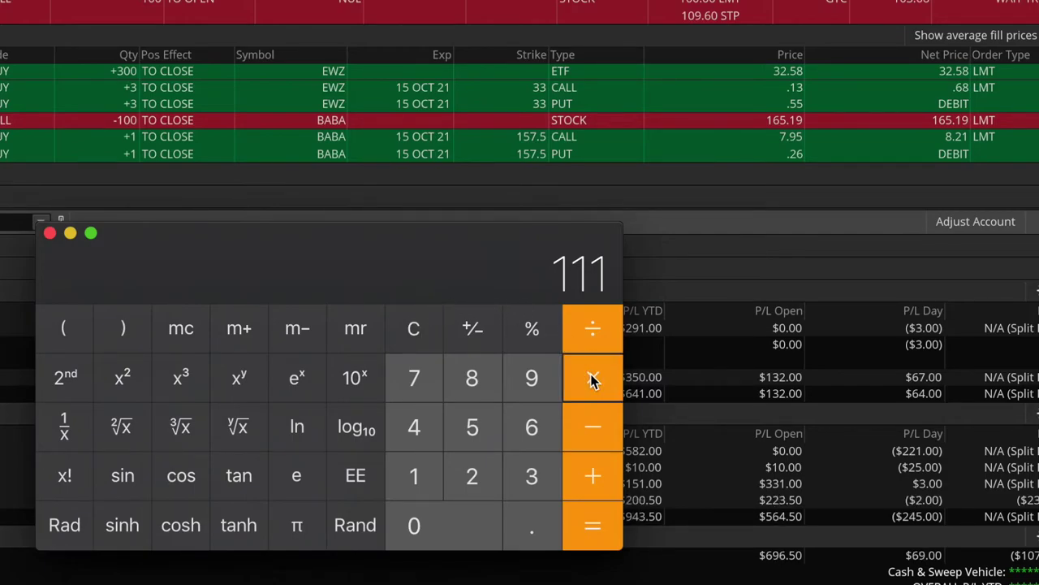
type("3")
key("Return")
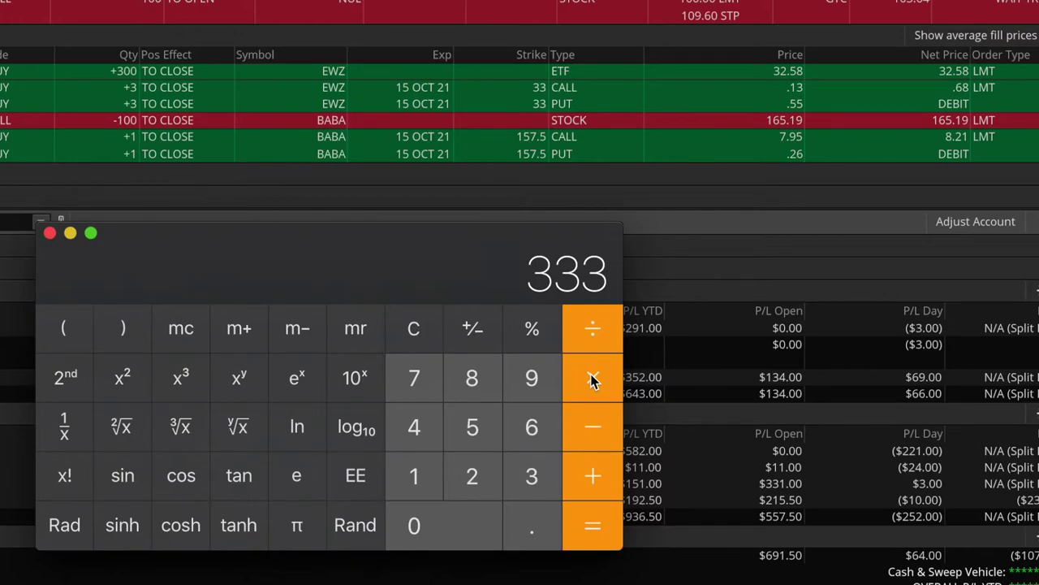
left_click(593, 438)
type("204")
key("Return")
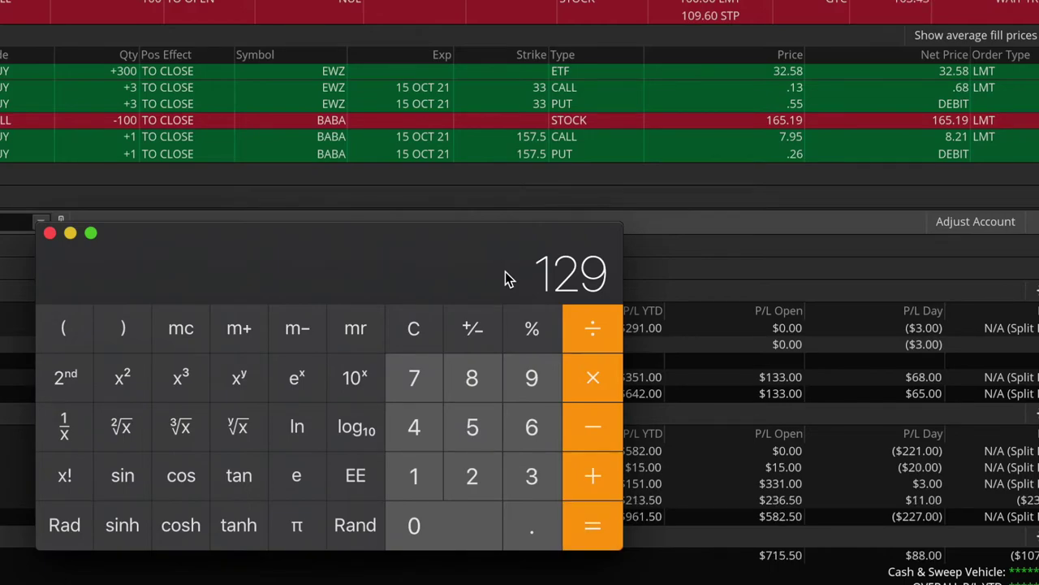
- Add 225 to the running total and subtract 204 to work out the overall EWZ options profit
left_click(592, 473)
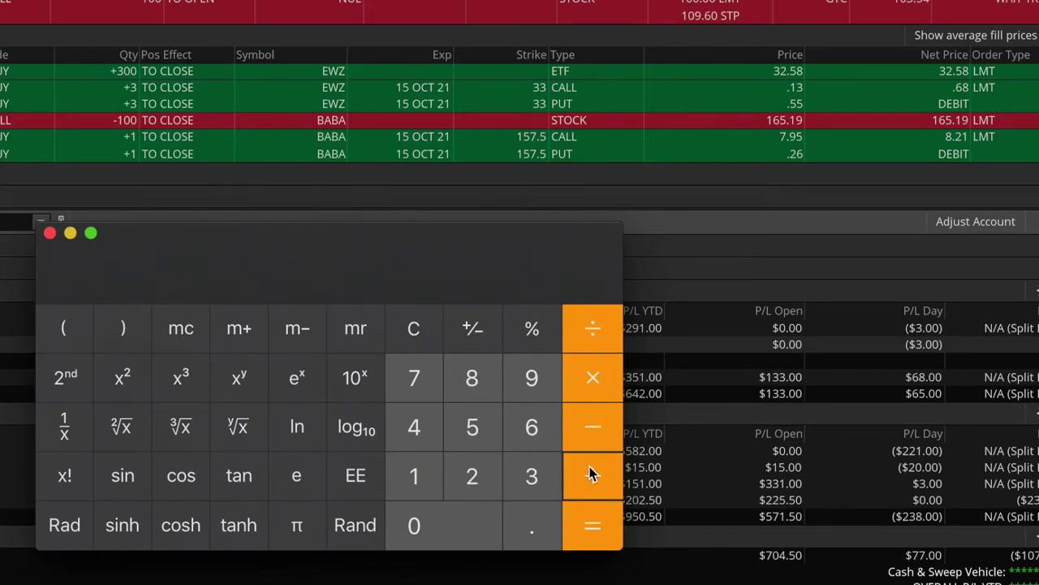
type("225")
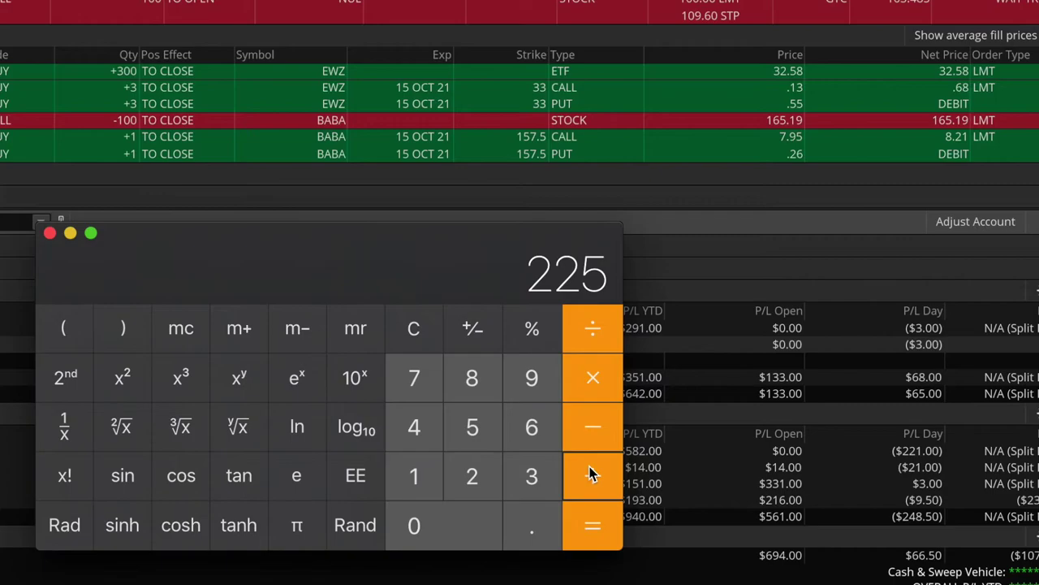
key("Return")
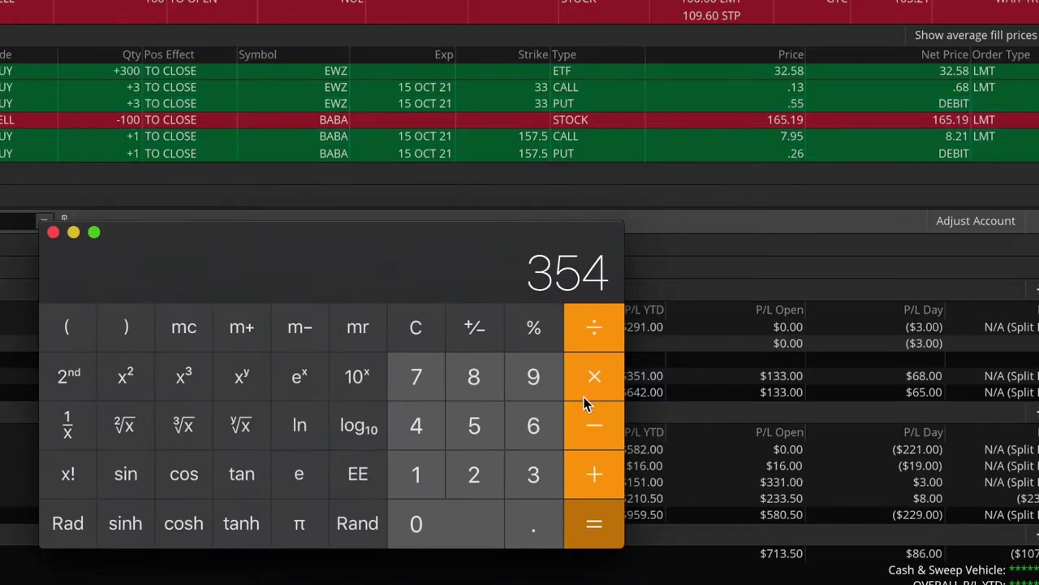
left_click(423, 583)
type("204")
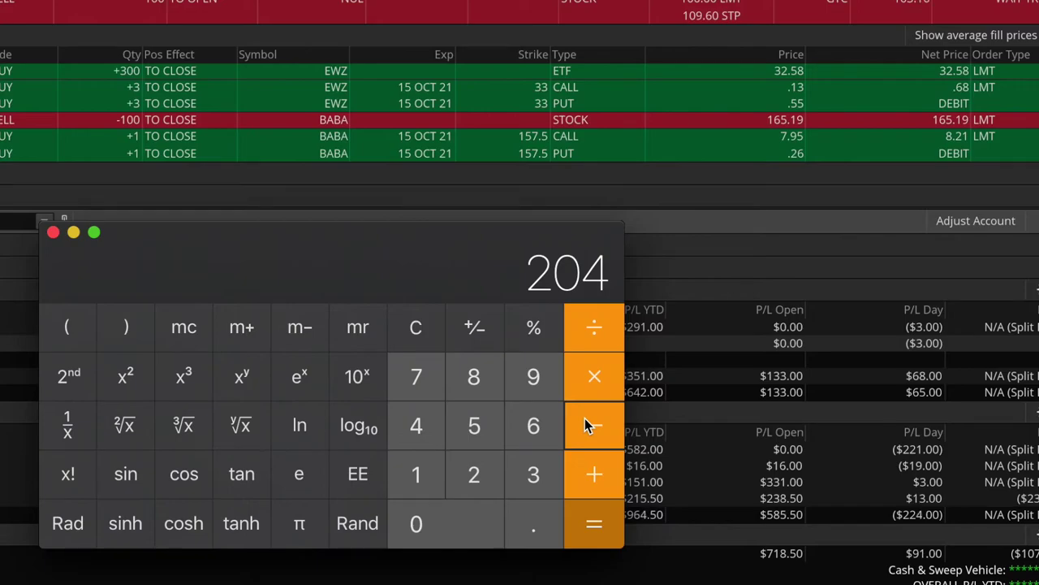
key("Return")
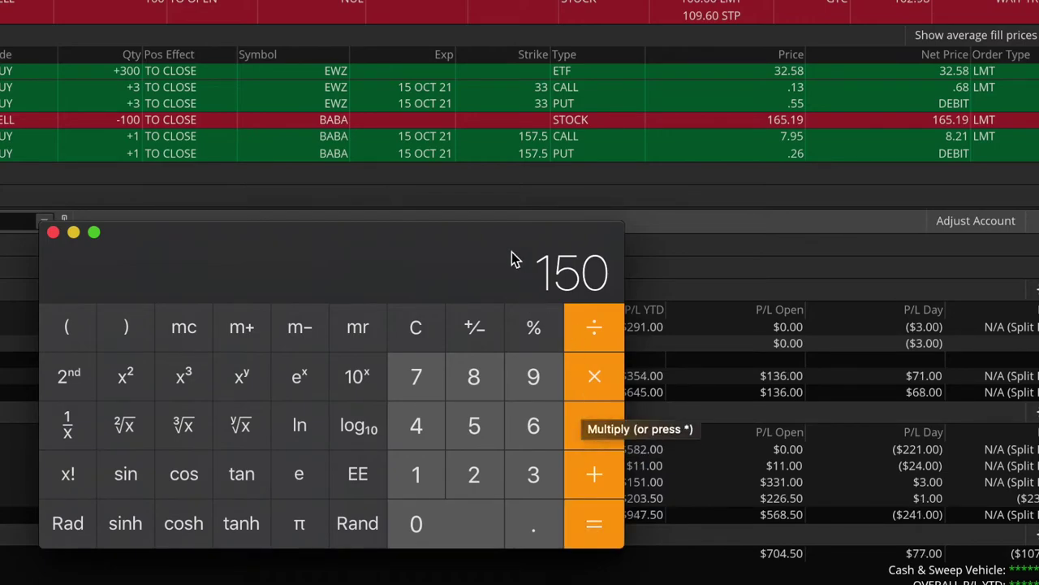
- Clear the calculation, subtract 32.58 from 32.39 and multiply by 300 to work out the EWZ stock result
left_click(416, 347)
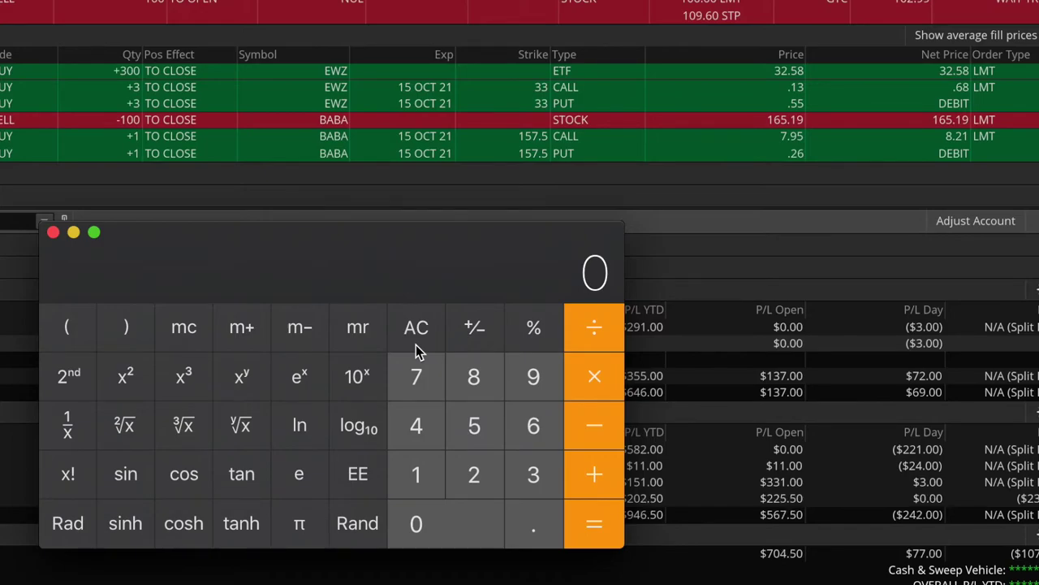
type("32.39")
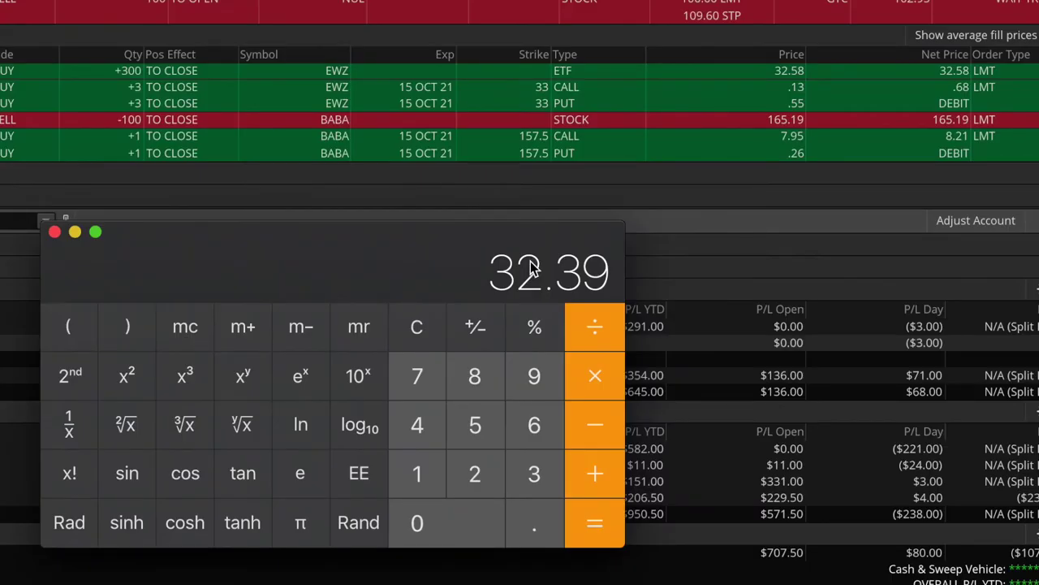
left_click(613, 424)
type("32.58")
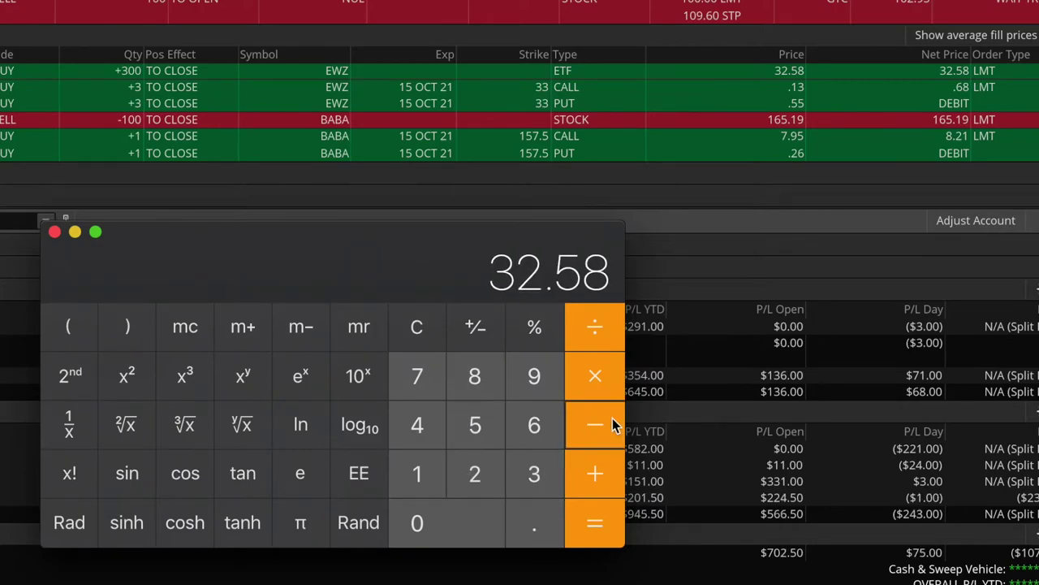
key("Return")
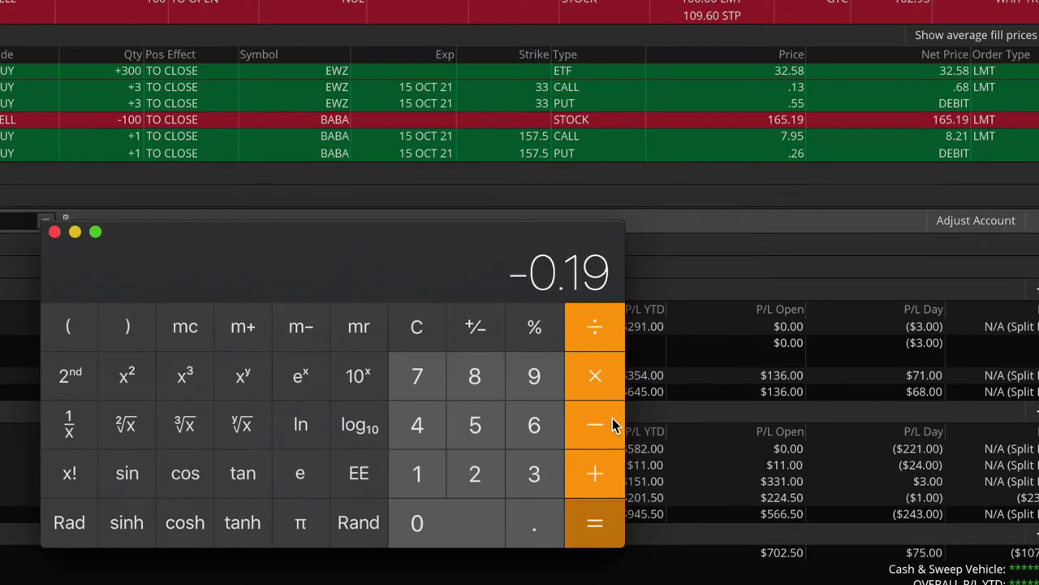
left_click(595, 377)
type("300")
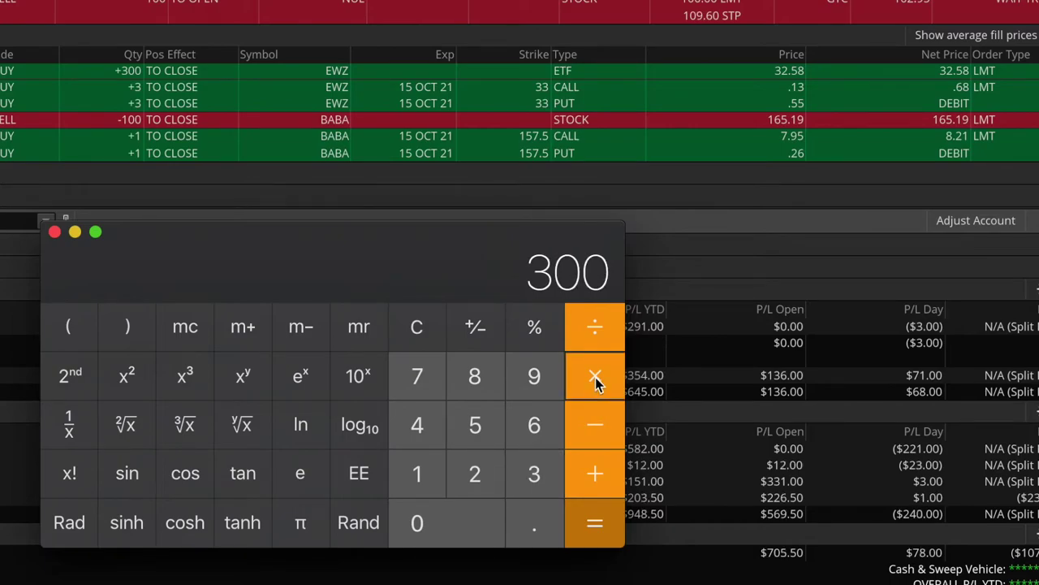
key("Return")
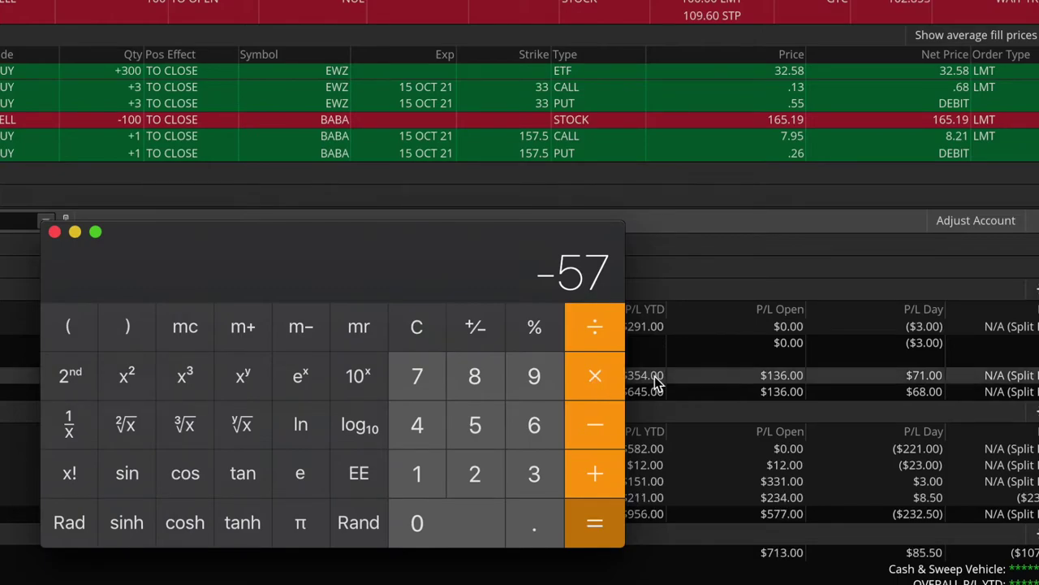
- Add the 150 options profit to the EWZ stock result and close Calculator
left_click(605, 479)
type("150")
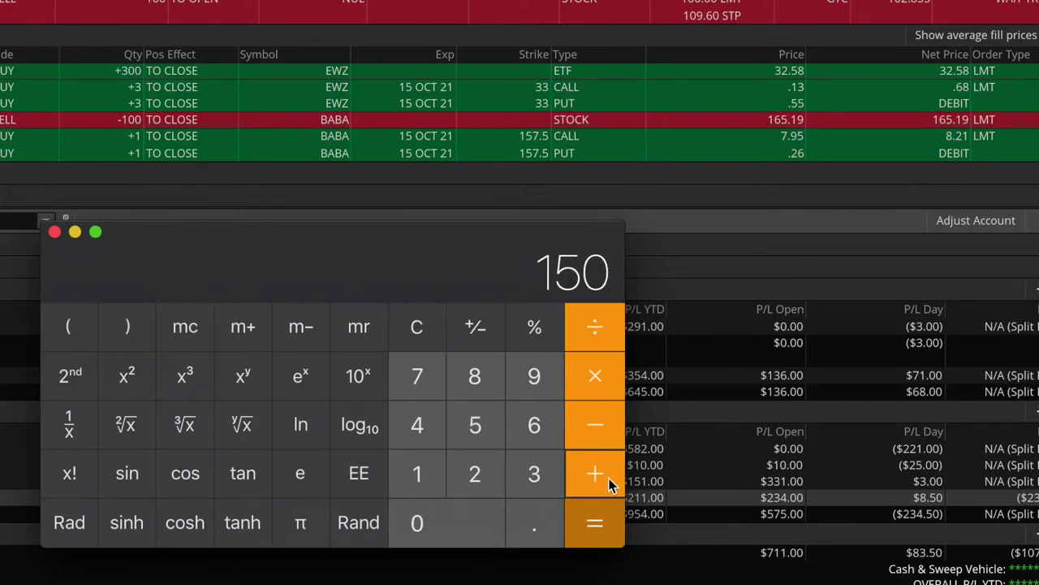
key("Return")
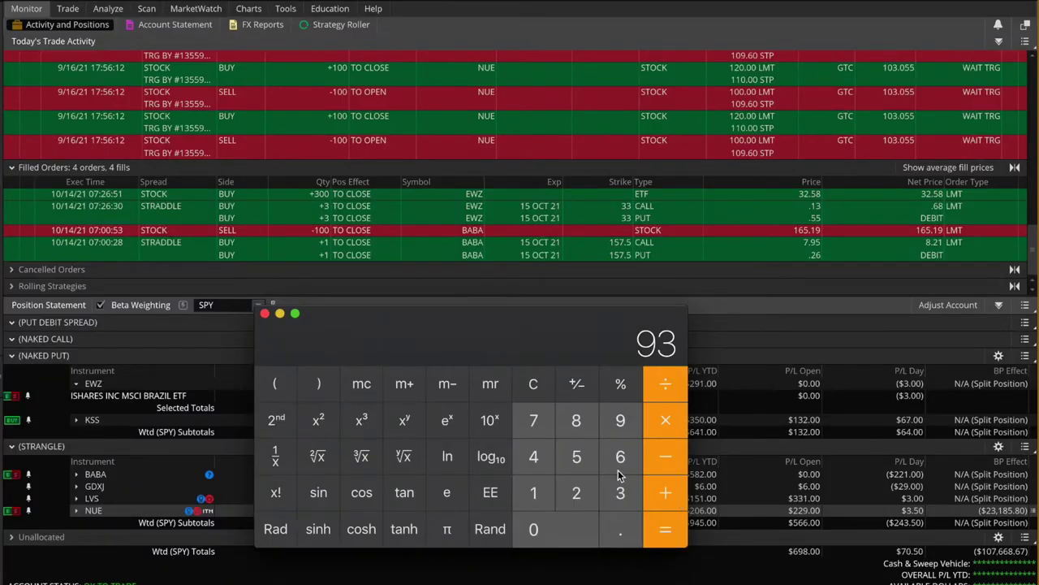
left_click(265, 313)
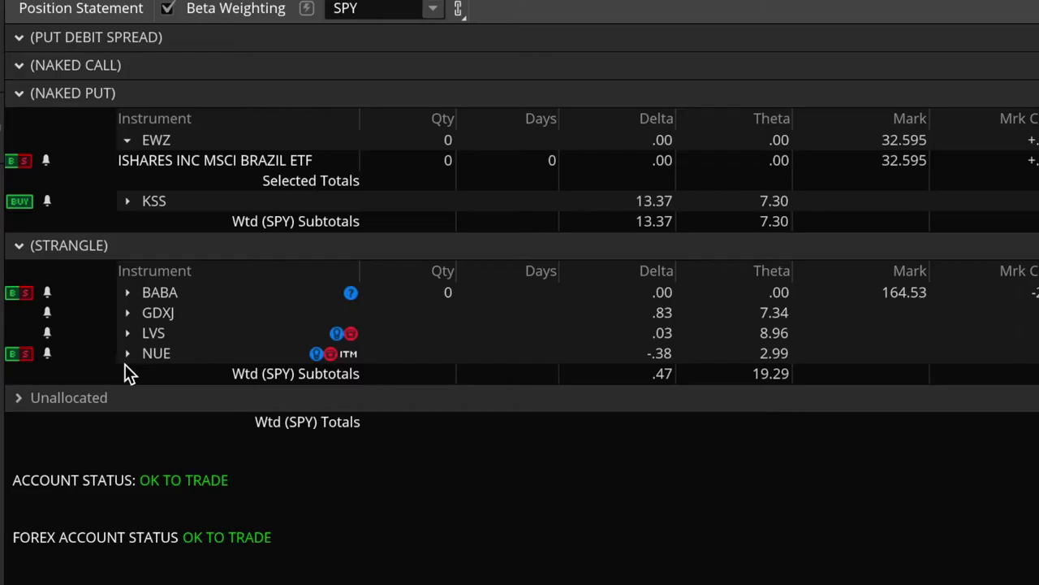
- Expand the NUE position in the strangle group and examine the recent months of the NUE price chart
left_click(126, 354)
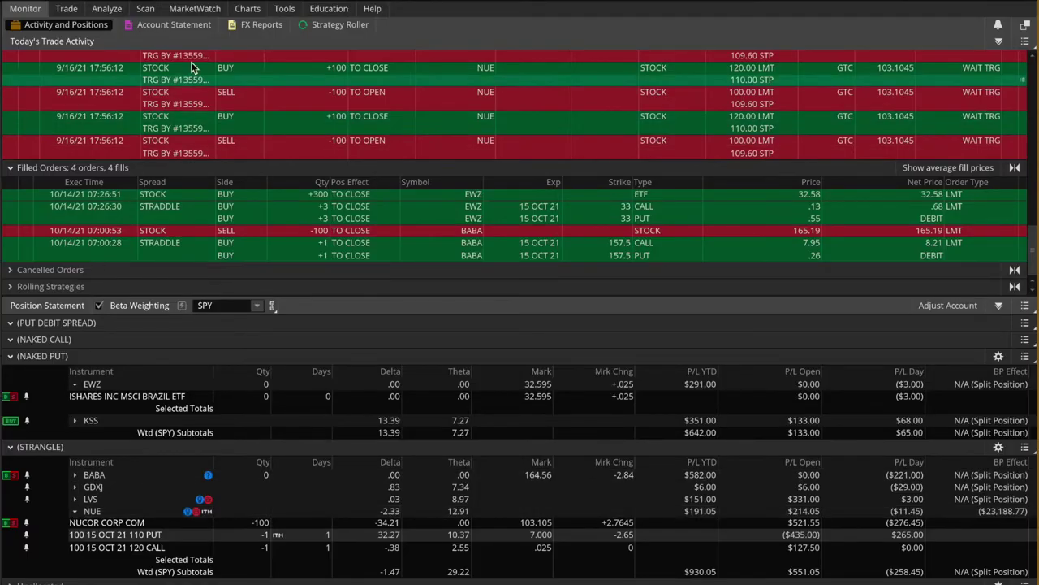
left_click(247, 8)
left_click(22, 41)
type("NUE")
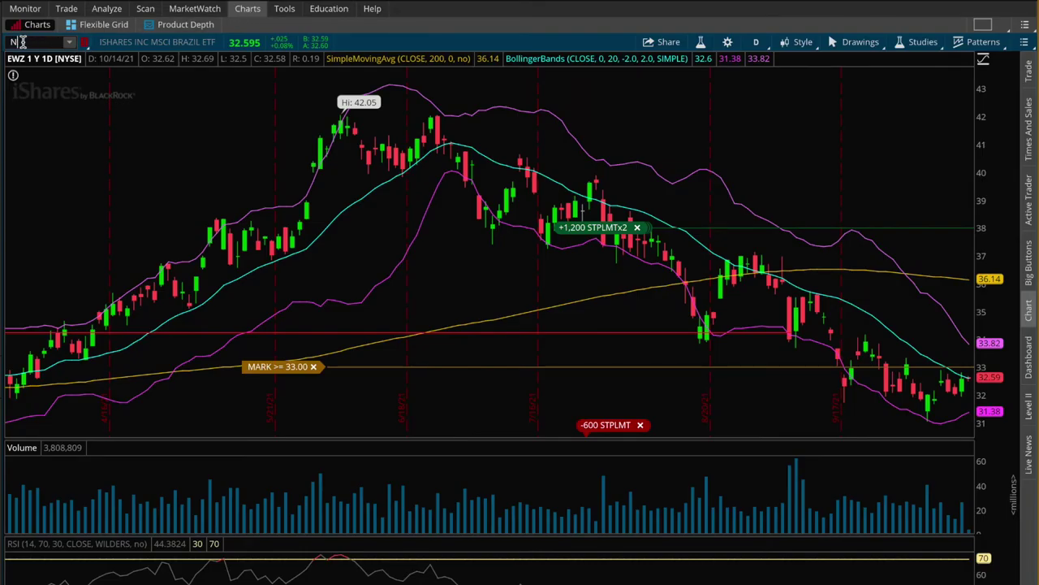
key("Return")
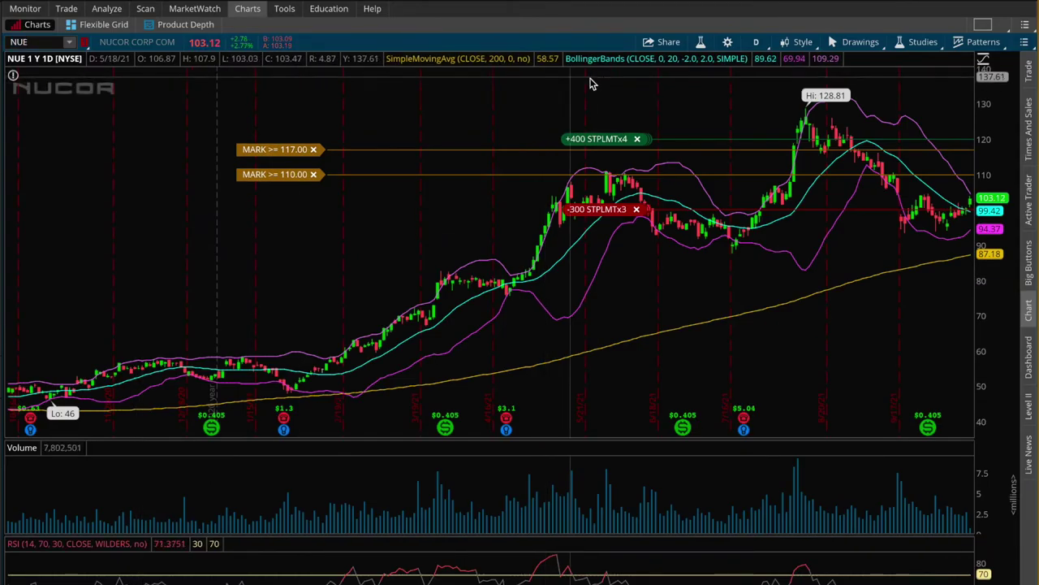
left_click_drag(642, 74, 1033, 69)
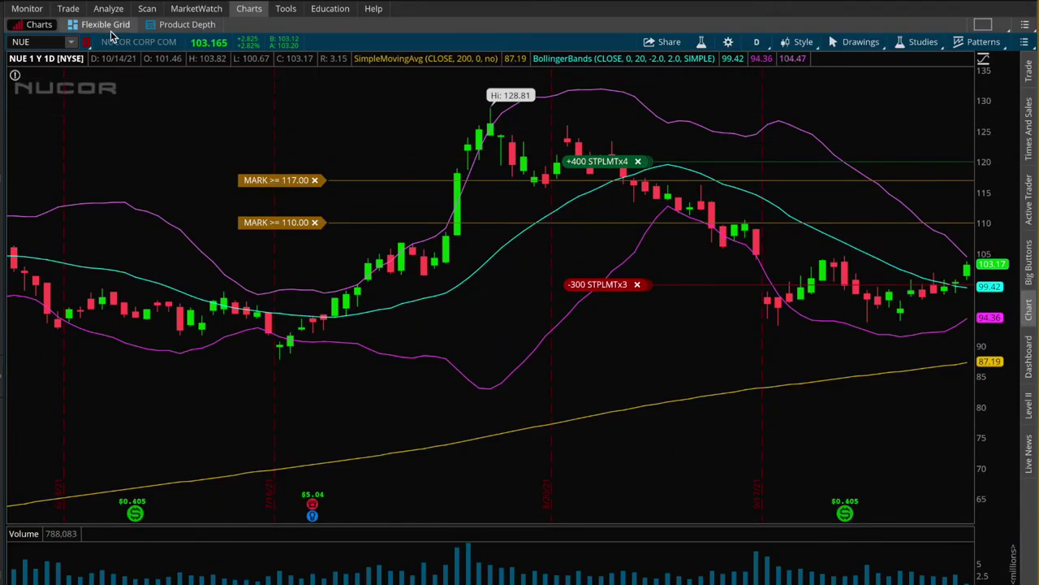
- Create a buy strangle order from the 15 OCT 21 120 call in the NUE option chain
left_click(68, 8)
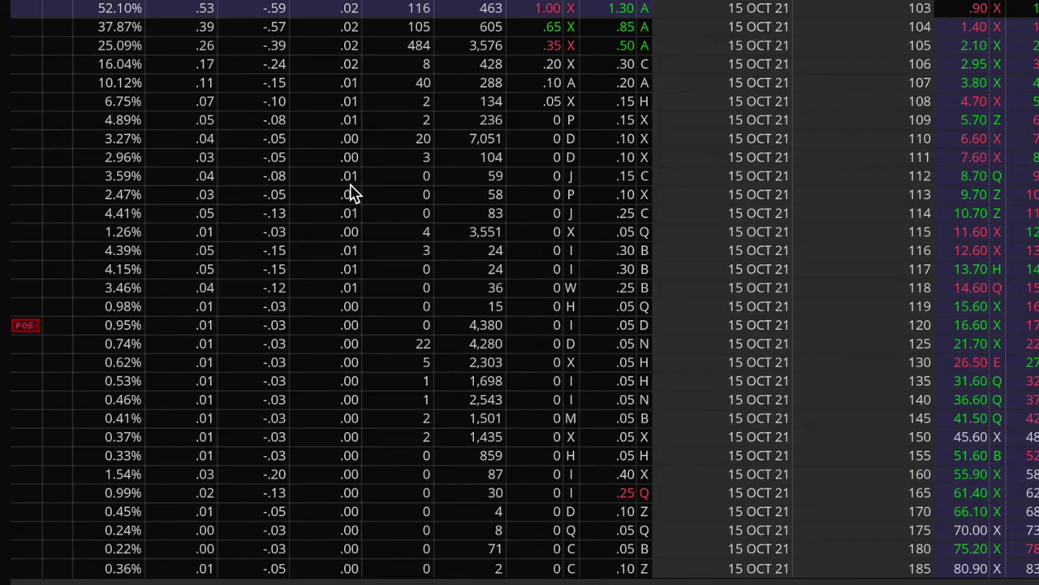
left_click(181, 327)
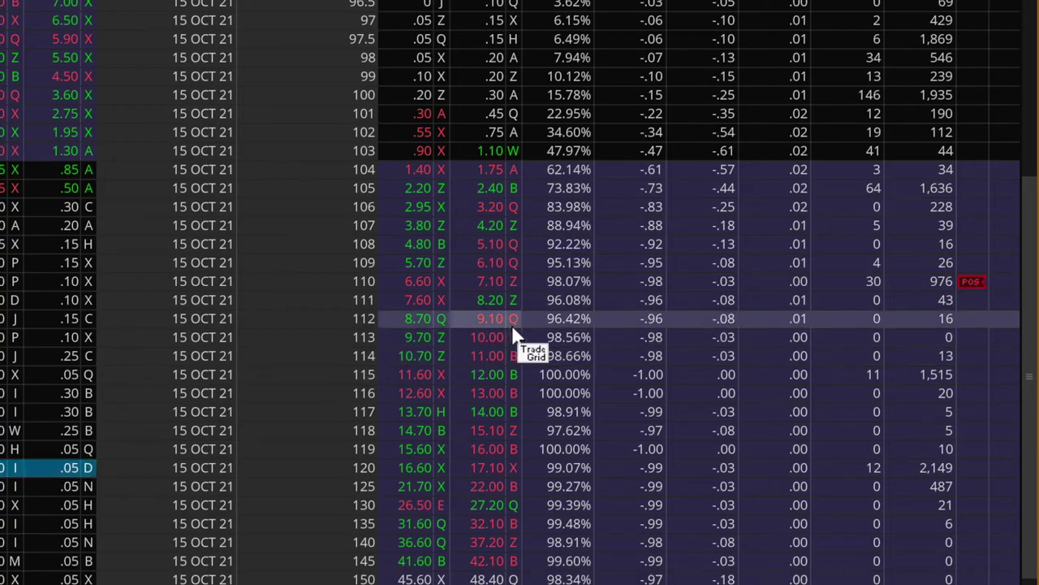
left_click(559, 286)
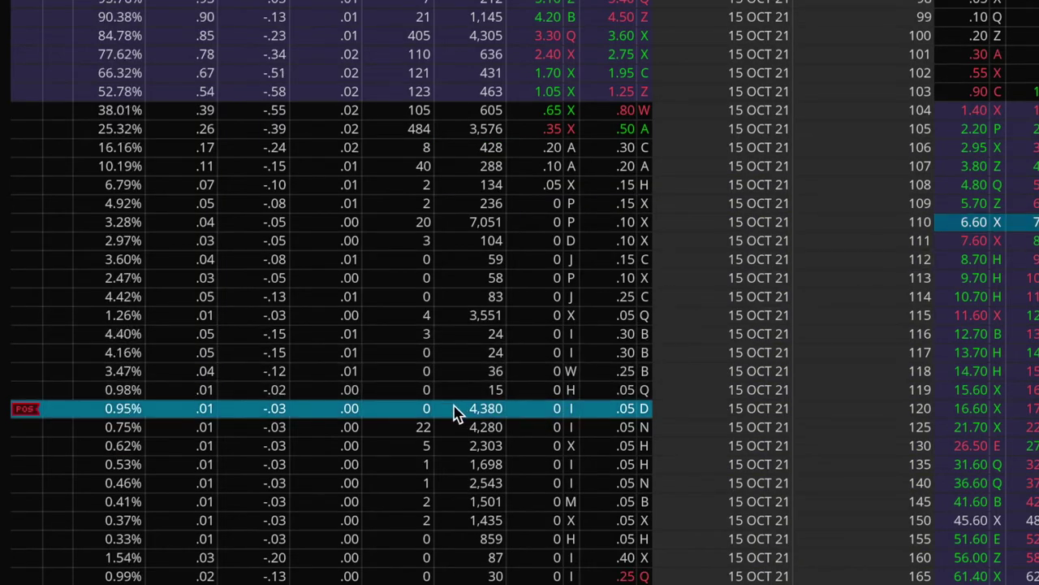
right_click(457, 413)
mouse_move(707, 424)
mouse_move(840, 425)
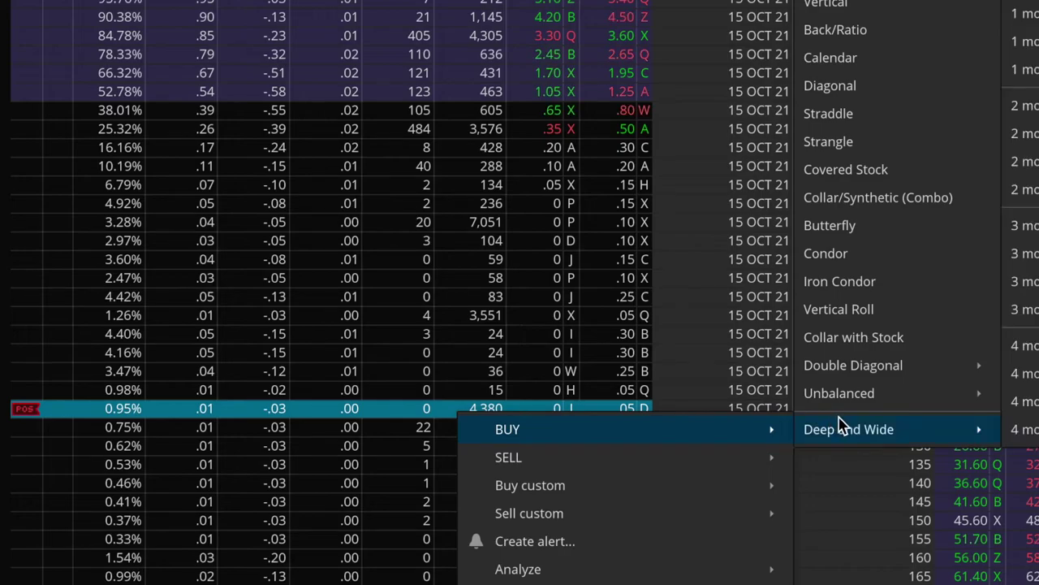
left_click(834, 144)
scroll(835, 143, "down", 2)
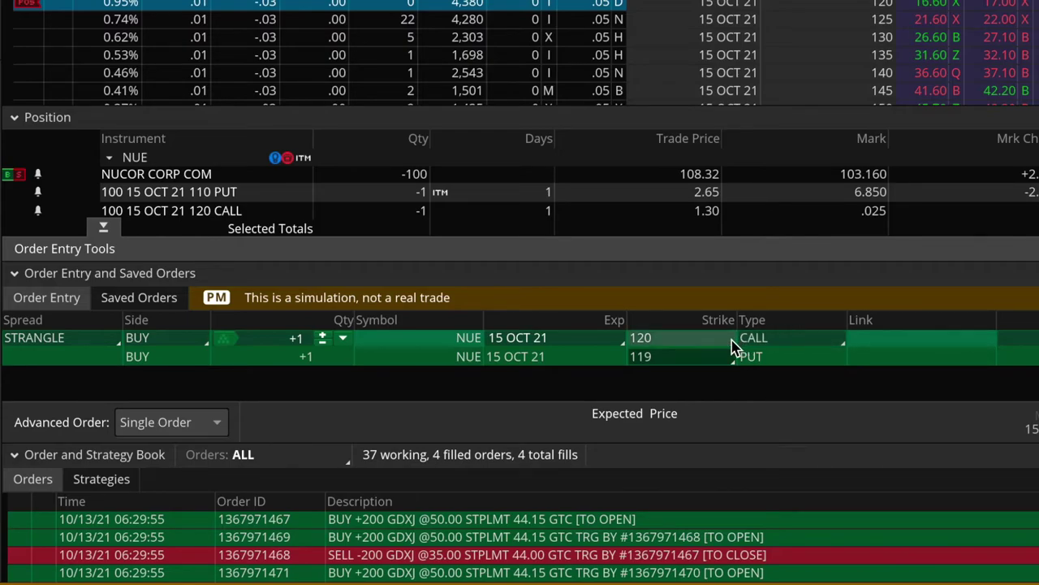
- Set the put strike of the NUE strangle order to 110
left_click(678, 361)
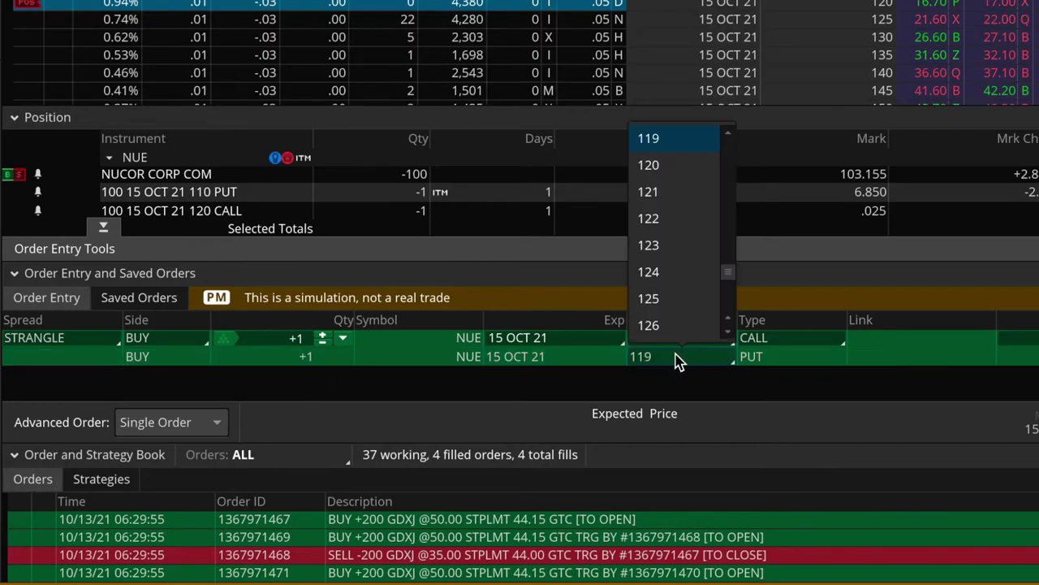
left_click(728, 134)
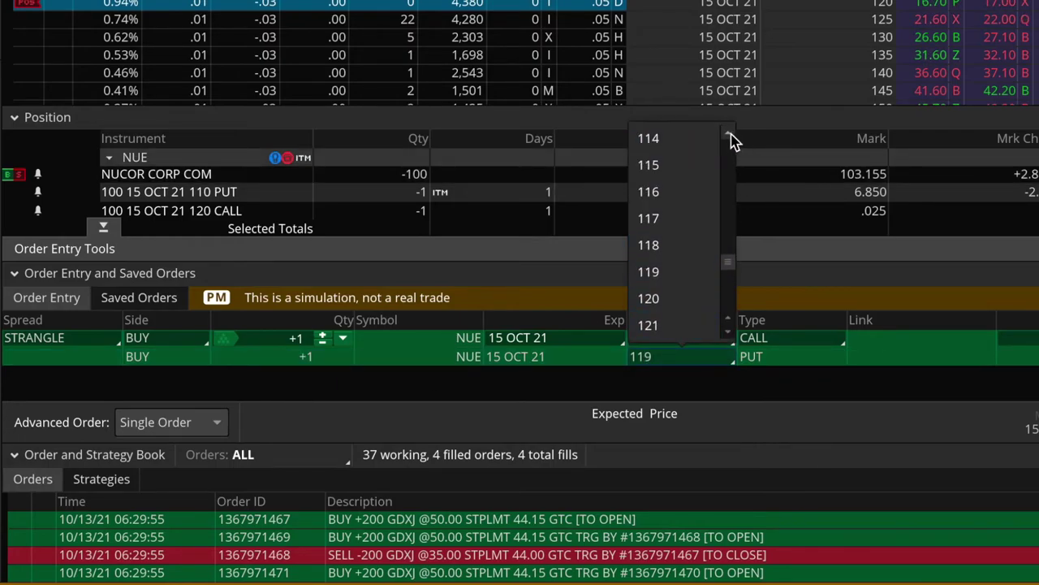
left_click(676, 143)
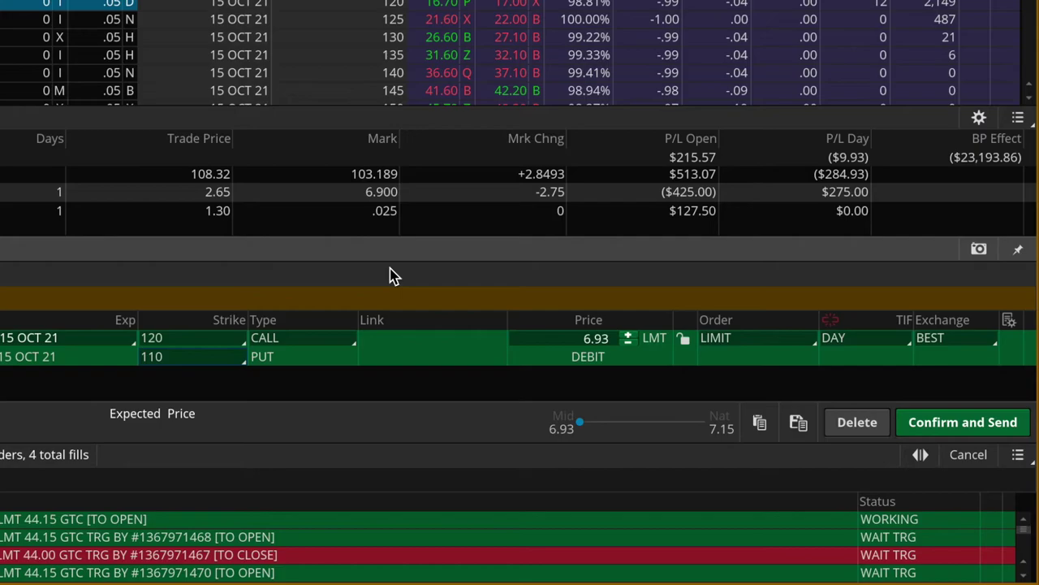
- Raise the NUE strangle order's limit price to 7.00, send it and check today's orders for its fill
left_click(628, 334)
left_click(628, 335)
left_click(629, 335)
left_click(629, 335)
left_click(629, 334)
left_click(629, 334)
left_click(628, 335)
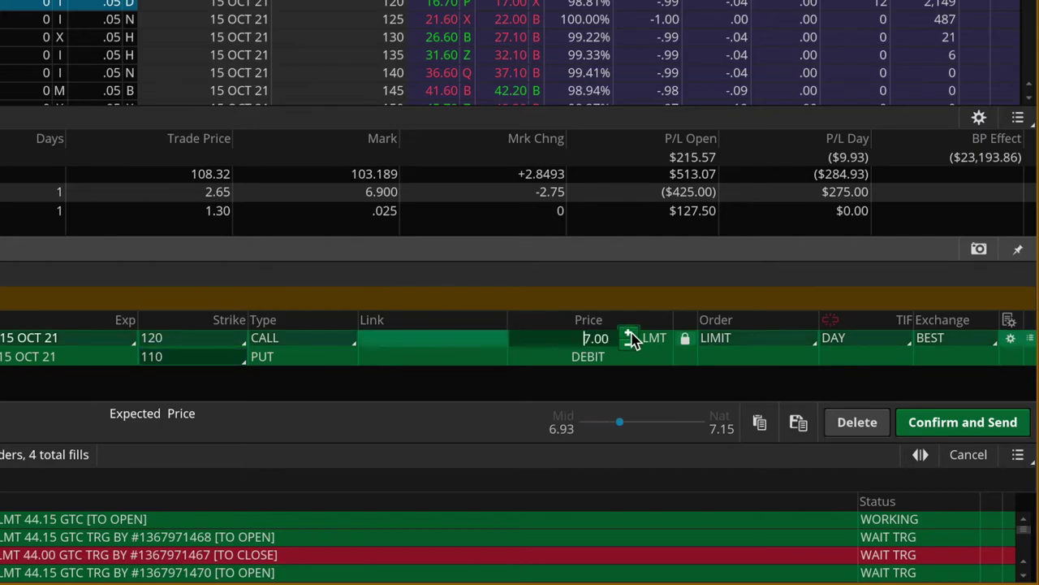
left_click(954, 425)
left_click(972, 422)
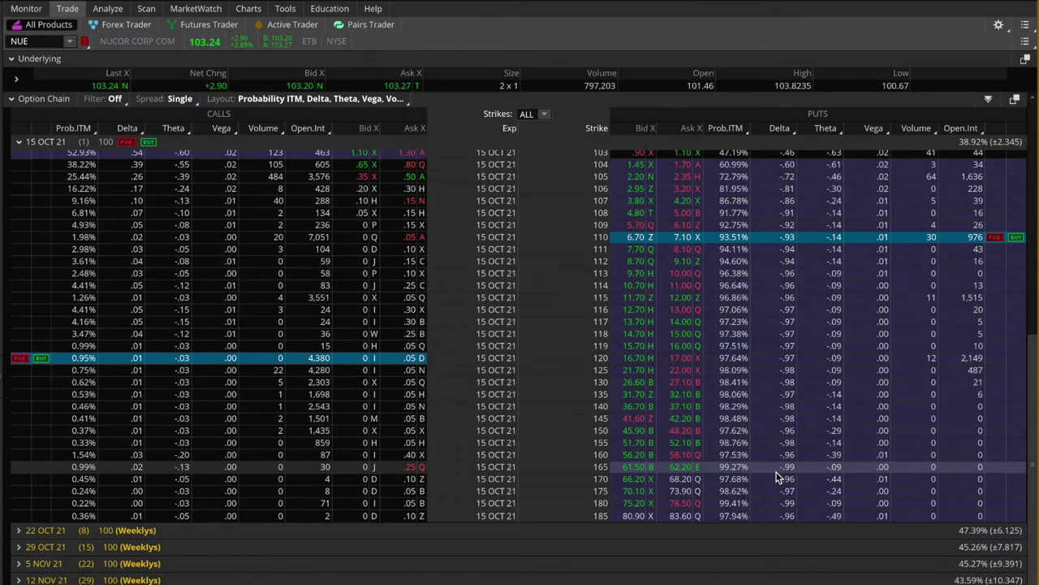
left_click(26, 8)
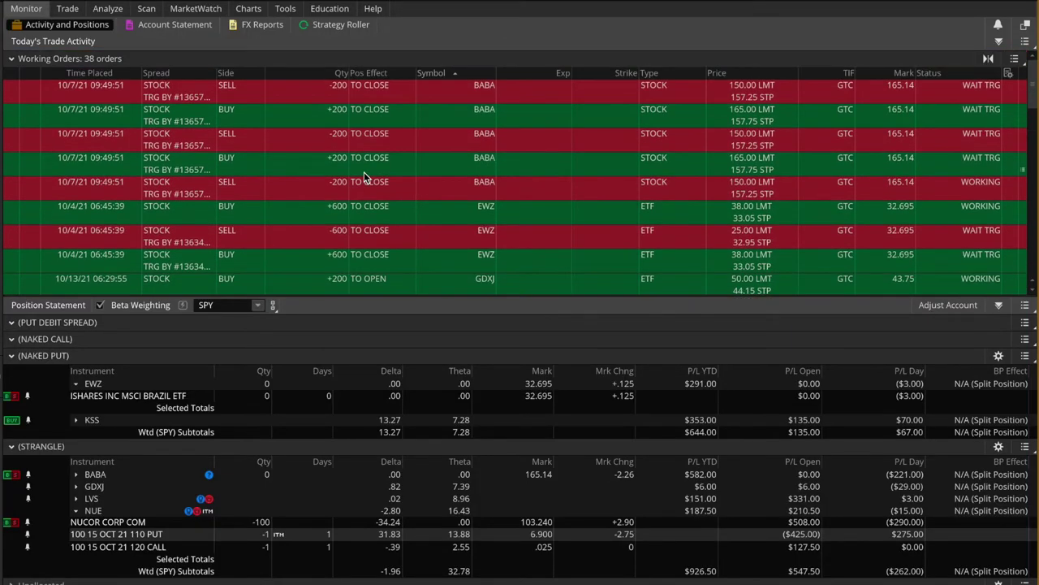
scroll(364, 172, "down", 5)
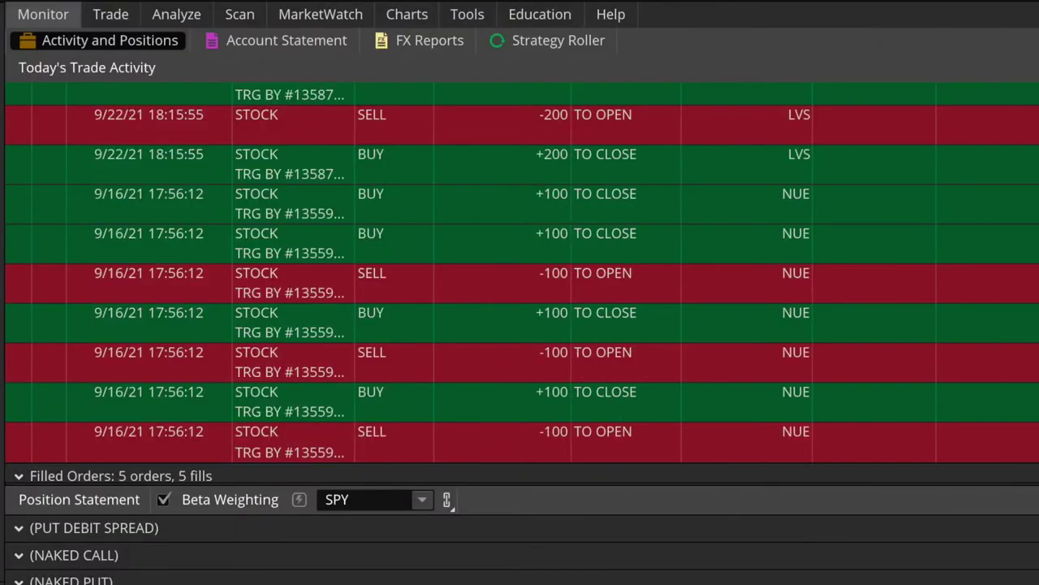
- Create a limit order to buy NUE stock at 103.36 and send it to close the short stock position
left_click(111, 14)
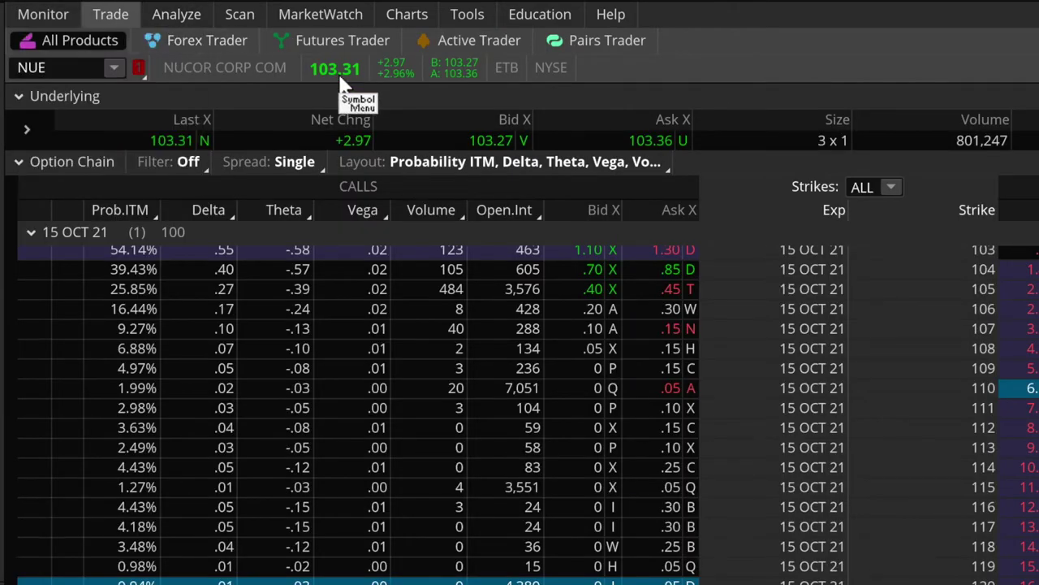
left_click(341, 82)
left_click(321, 109)
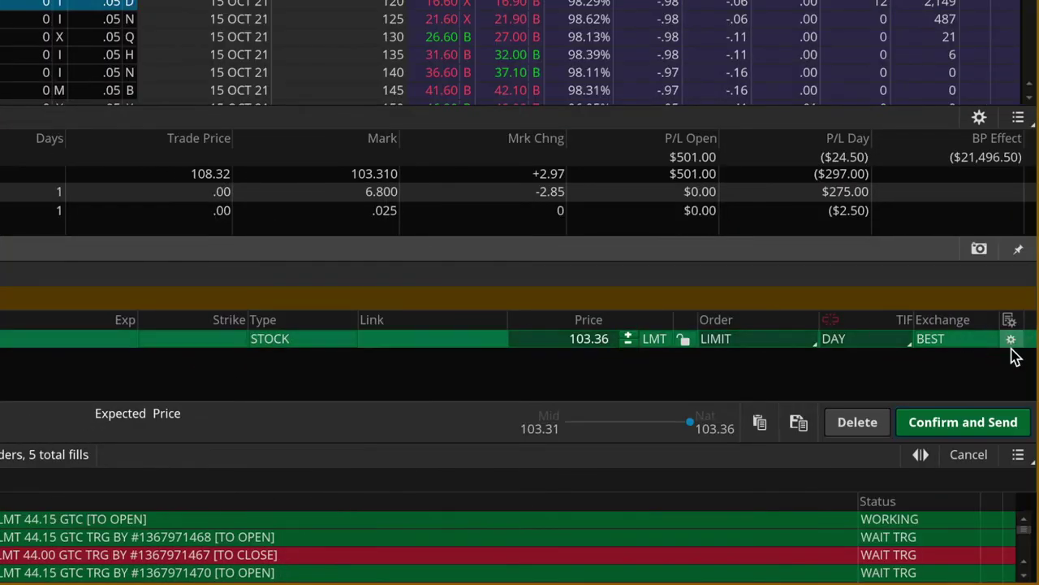
left_click(1004, 438)
left_click(983, 422)
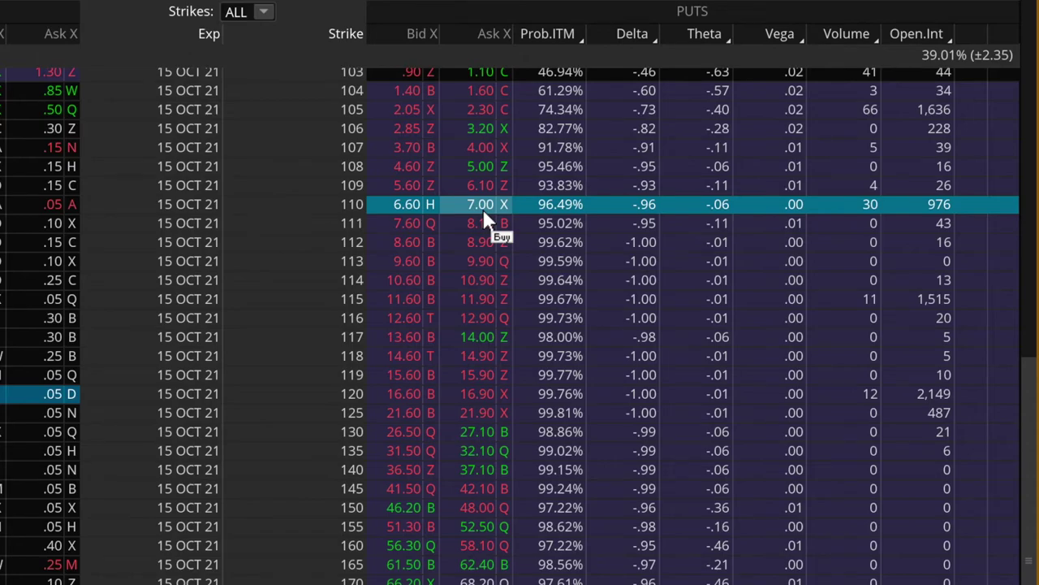
scroll(485, 215, "up", 1)
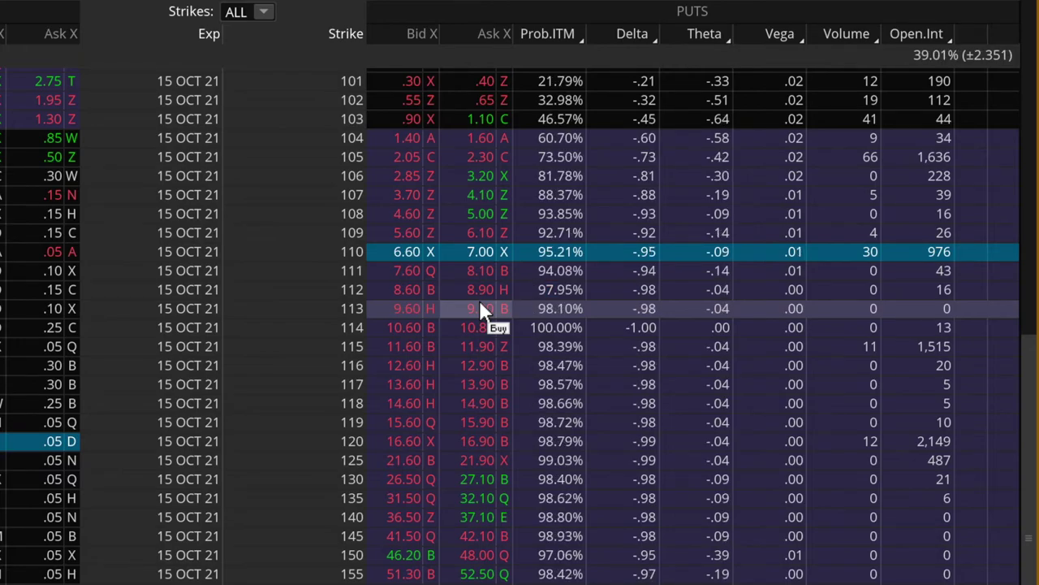
scroll(481, 308, "up", 3)
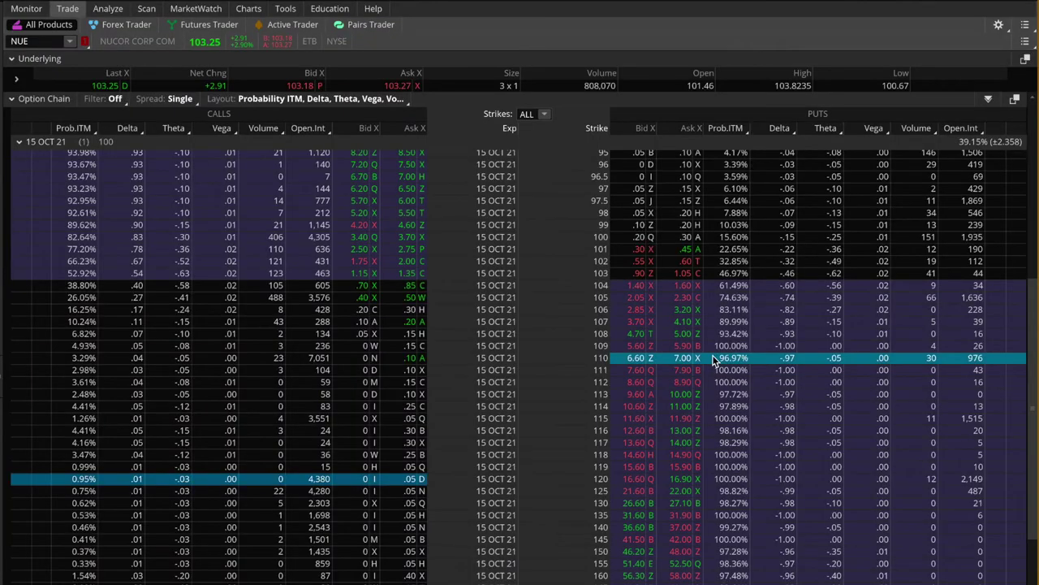
- Return to the account's activity and positions and calculate 470 minus 203 plus 105 for the NUE option trades
left_click(26, 8)
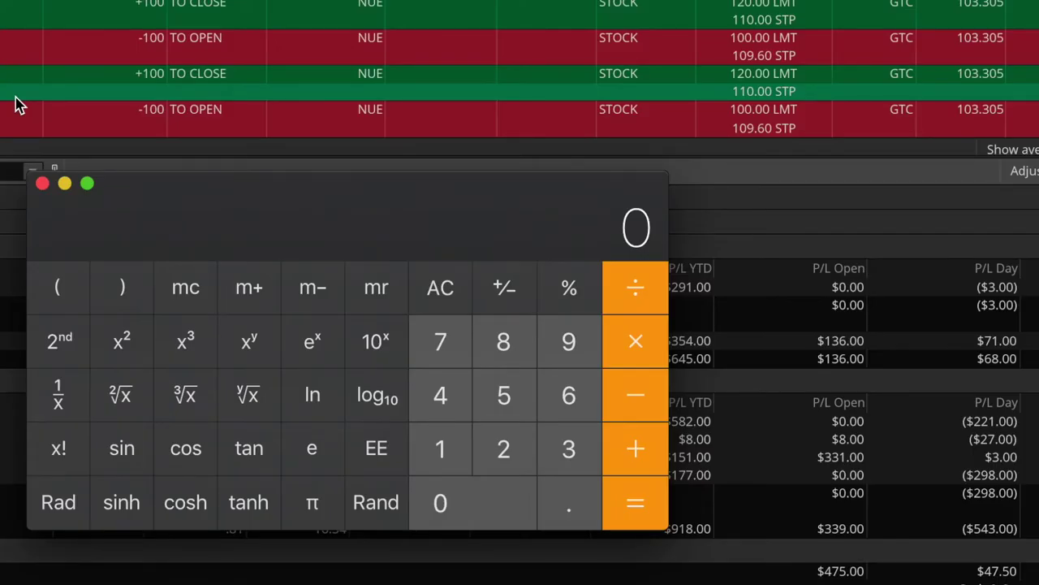
type("4")
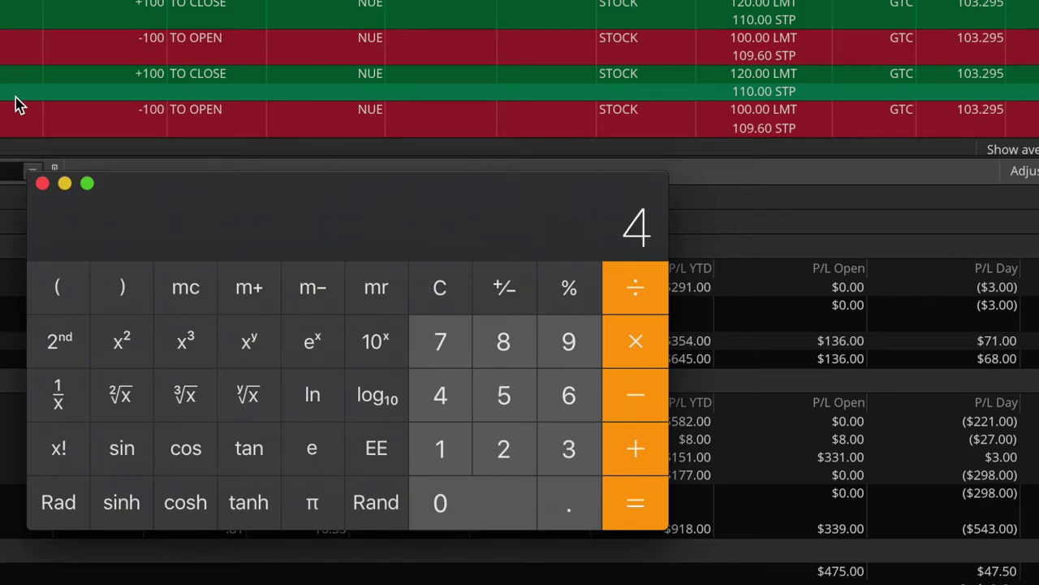
type("70")
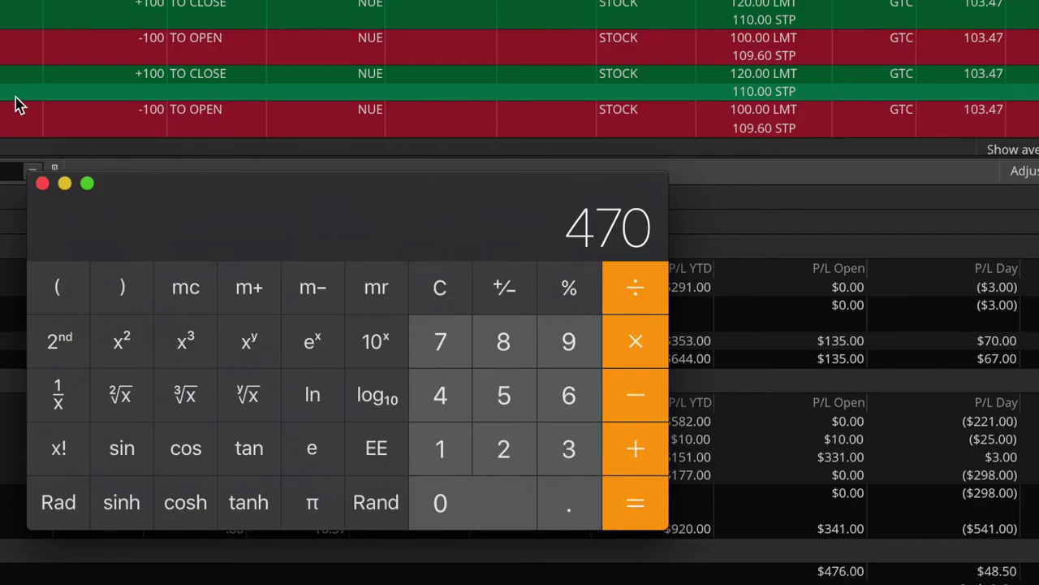
left_click(627, 392)
type("203")
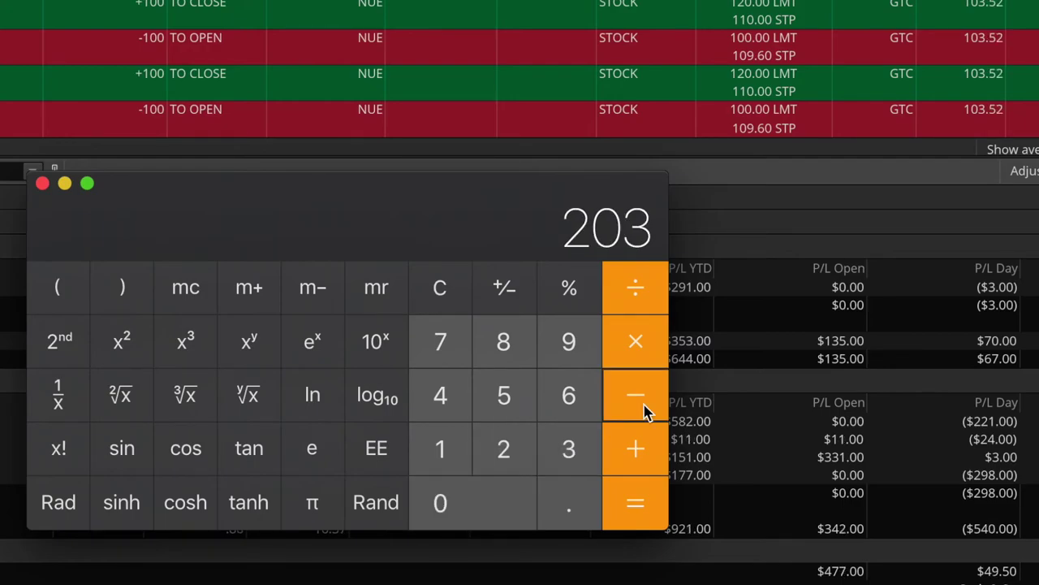
key("Return")
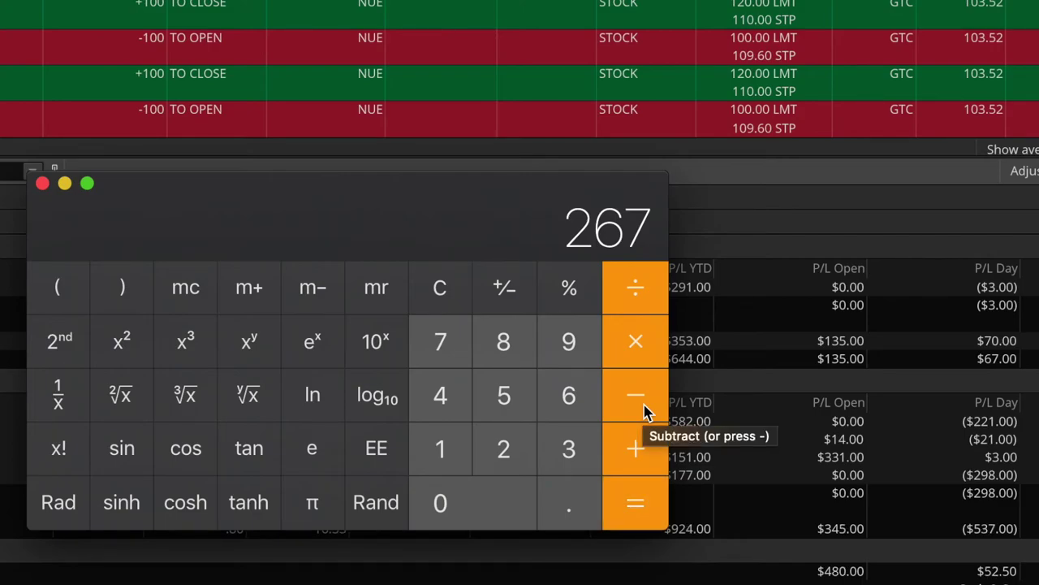
left_click(634, 456)
type("105")
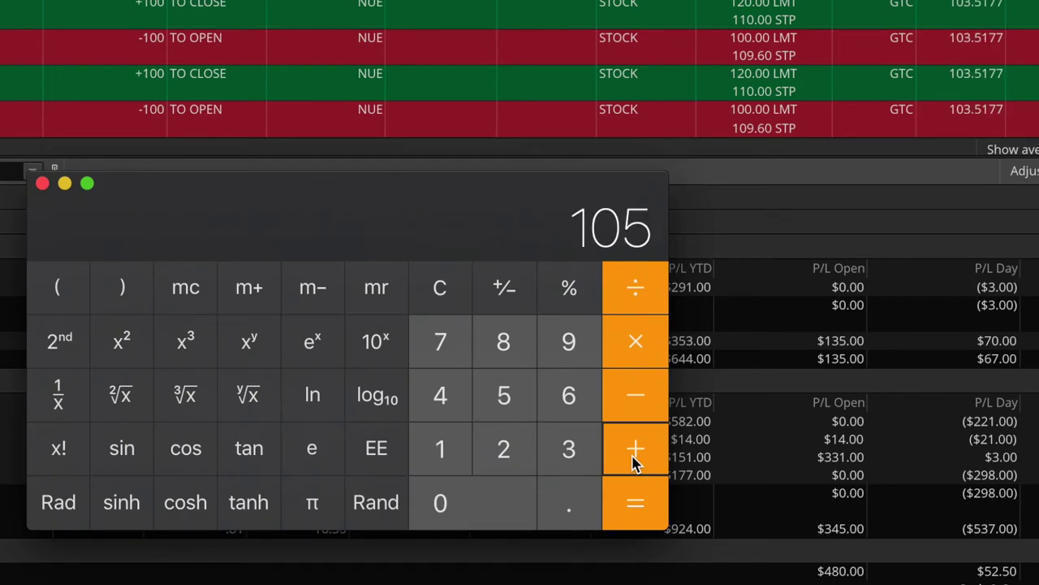
key("Return")
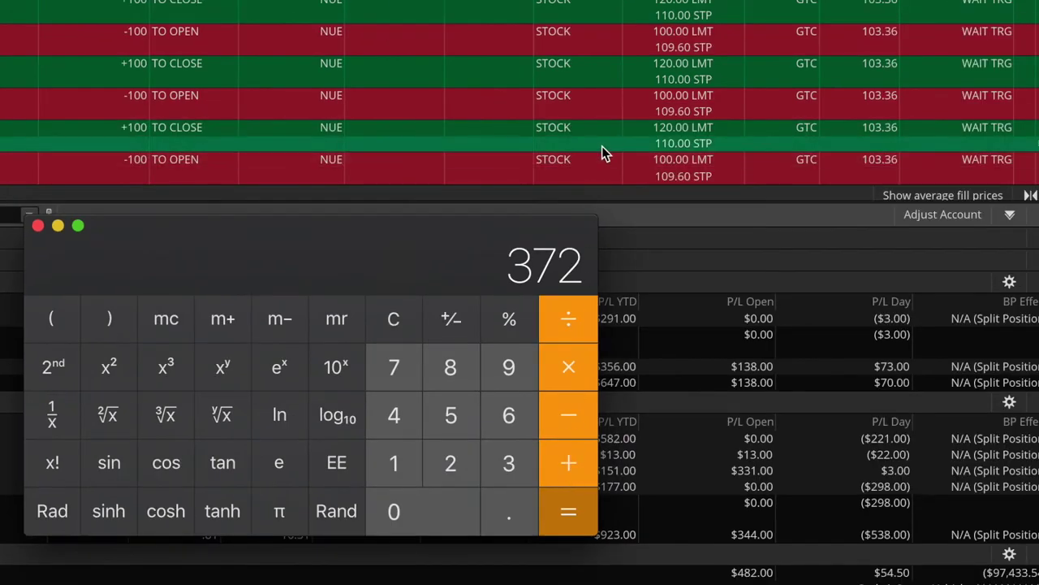
- Check the filled NUE strangle order and subtract its 695 closing cost from the running total
scroll(671, 95, "down", 3)
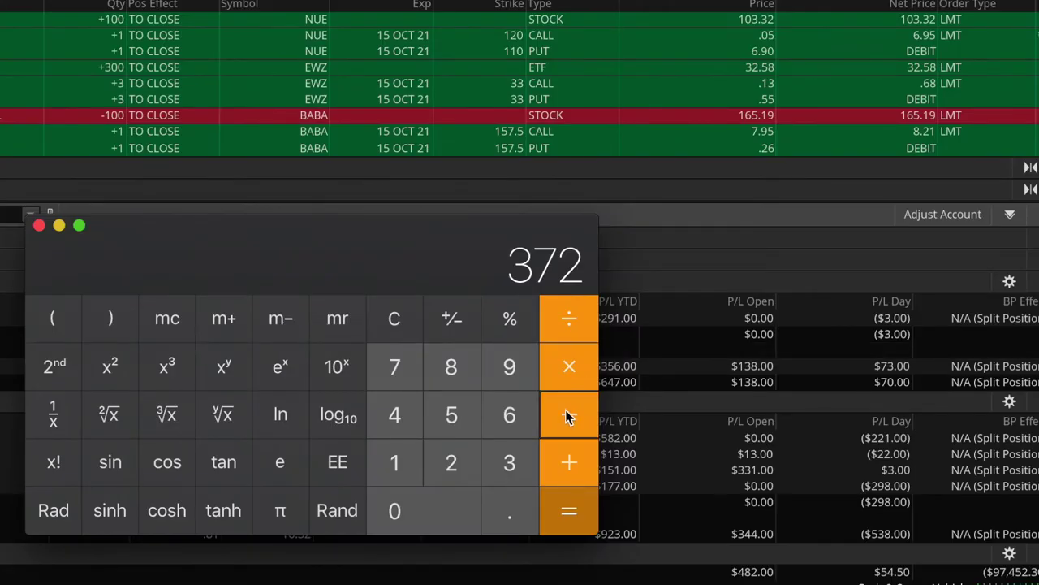
type("695")
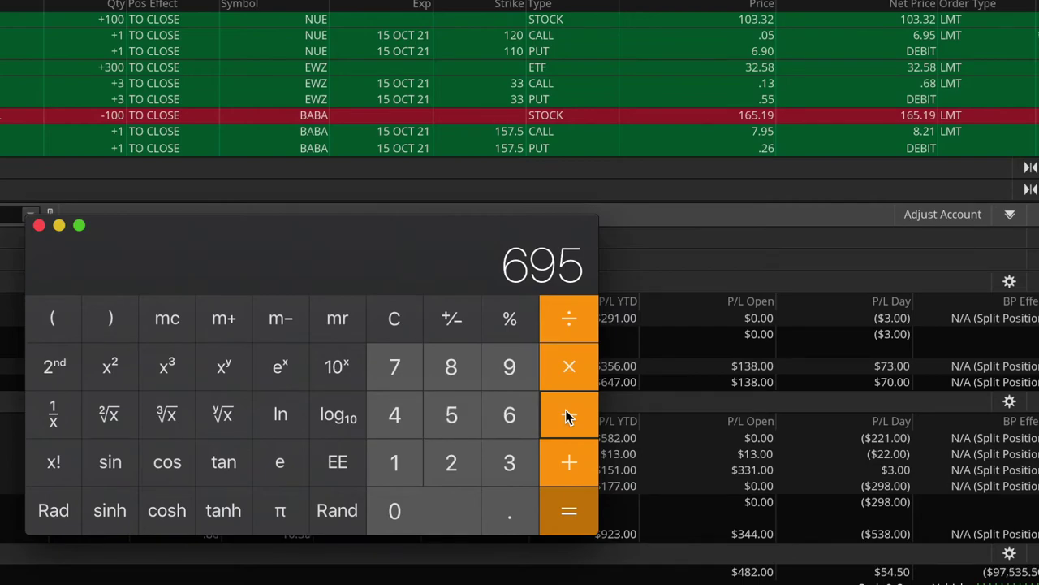
left_click(569, 416)
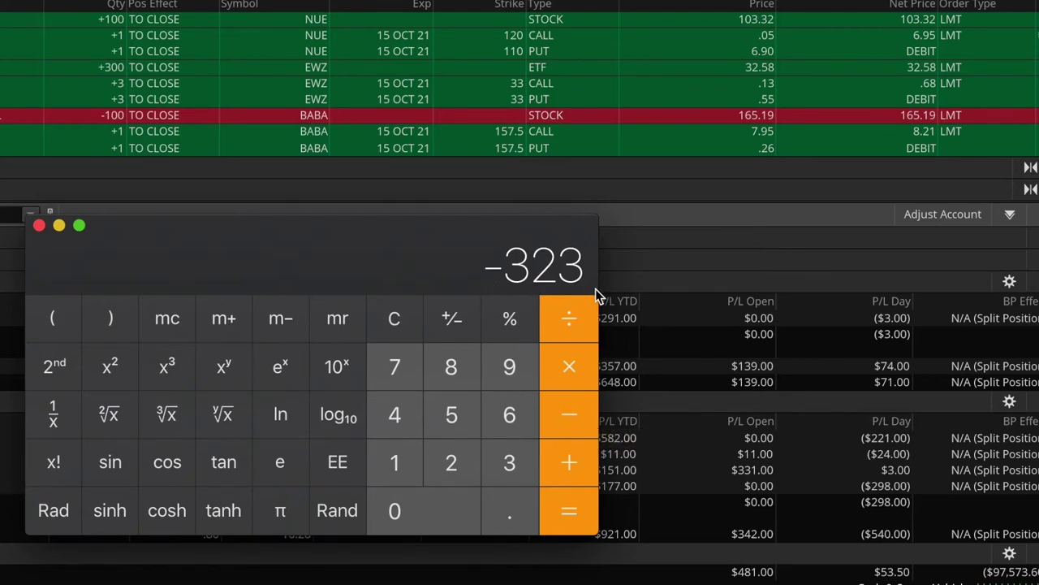
- Clear the calculator and calculate the NUE stock profit as 108.32 minus 103.32, multiplied by 100
left_click(396, 336)
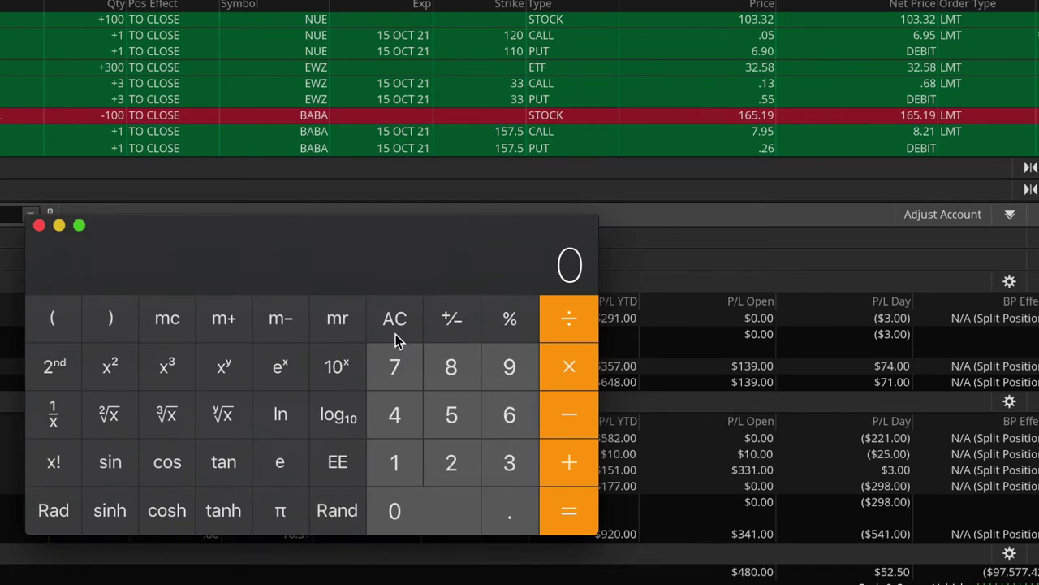
type("108.32")
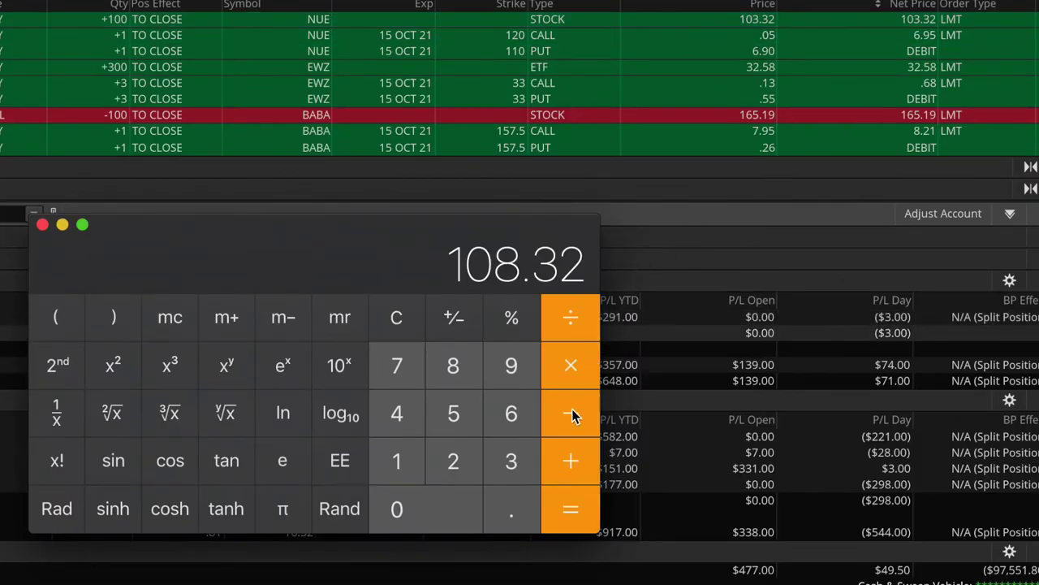
left_click(403, 560)
type("103.")
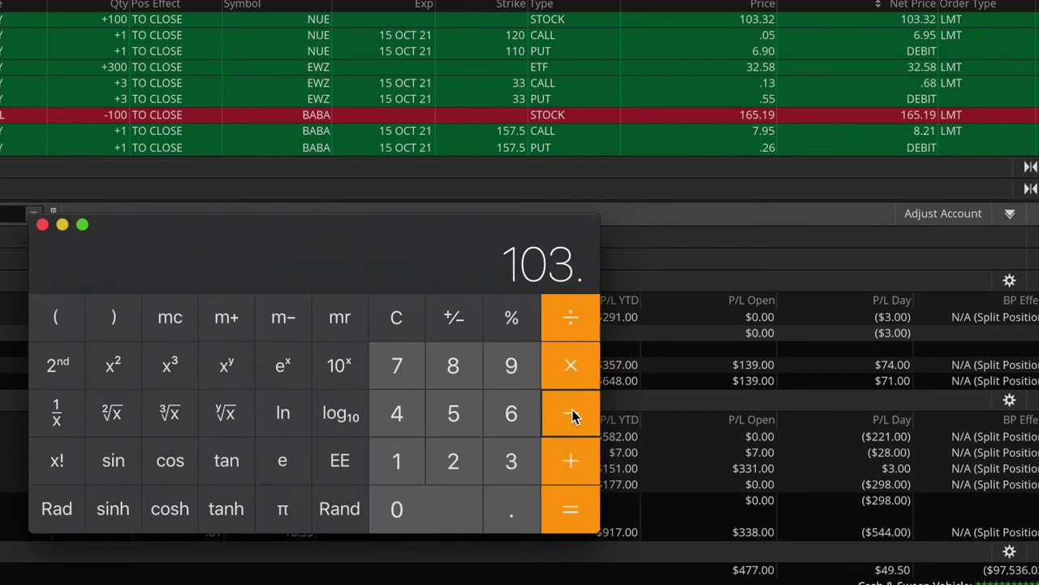
type("32")
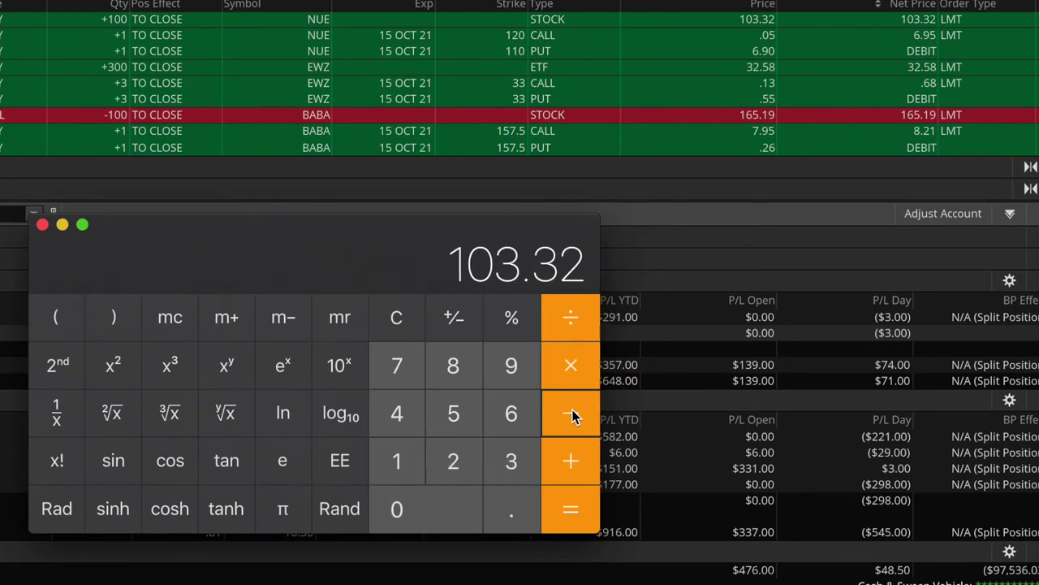
key("Return")
left_click(572, 372)
type("100")
key("Return")
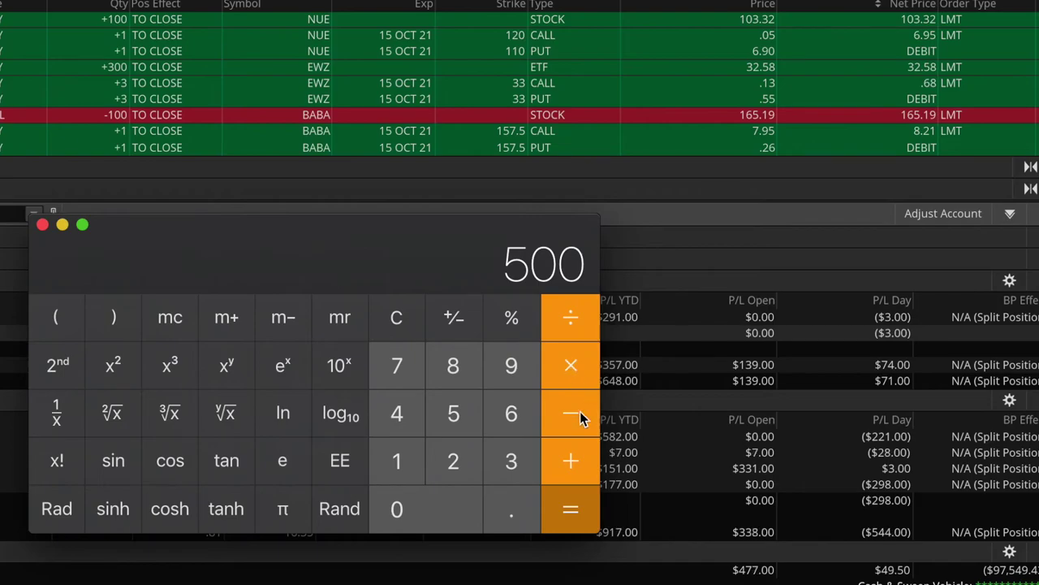
- Subtract the 323 option loss from the NUE stock profit and close the calculator
type("323")
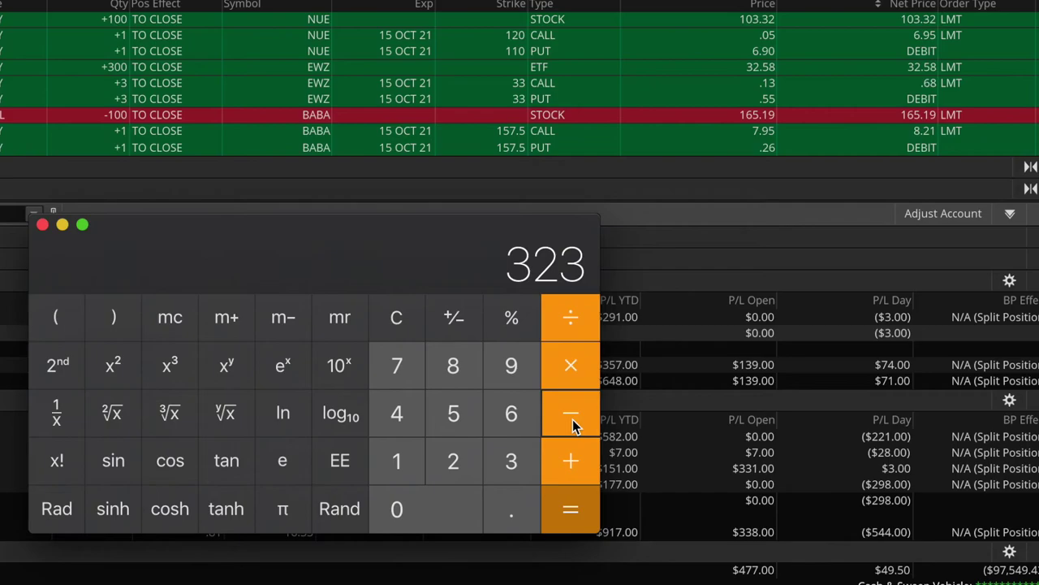
key("Return")
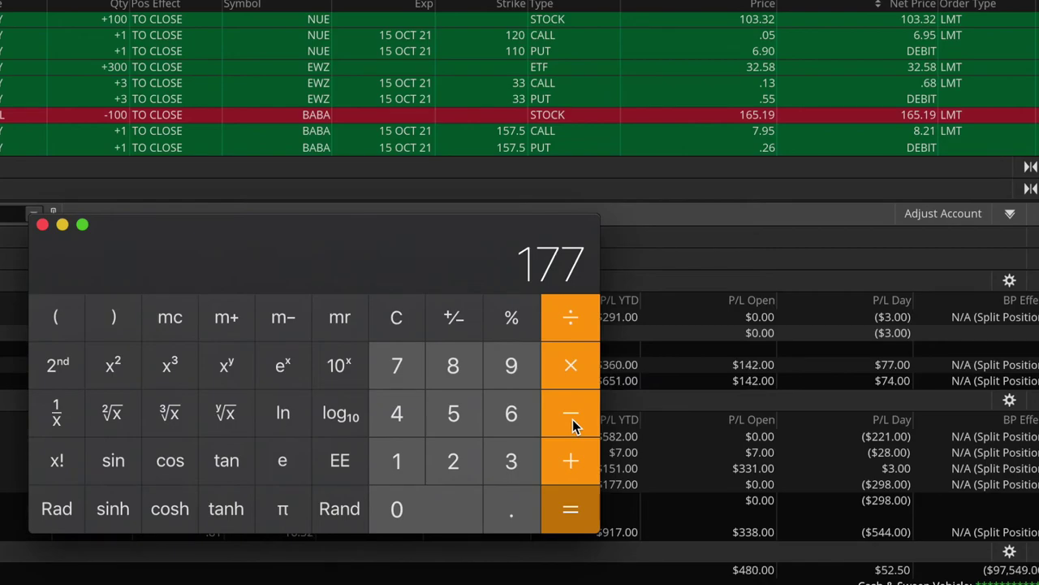
left_click(43, 225)
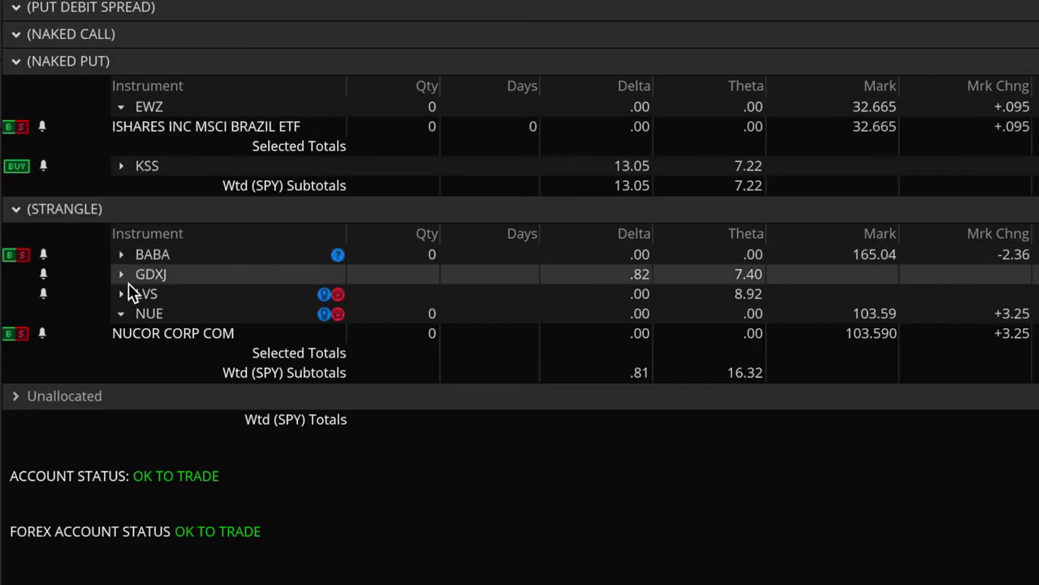
- Expand the LVS strangle position to see its option legs and bring up the LVS price chart
left_click(121, 294)
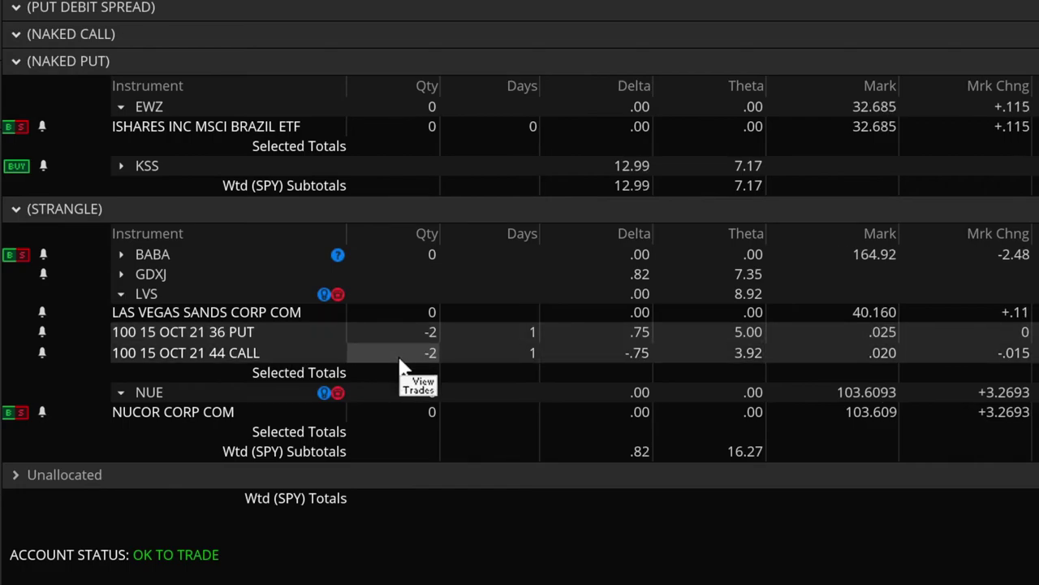
left_click(331, 341)
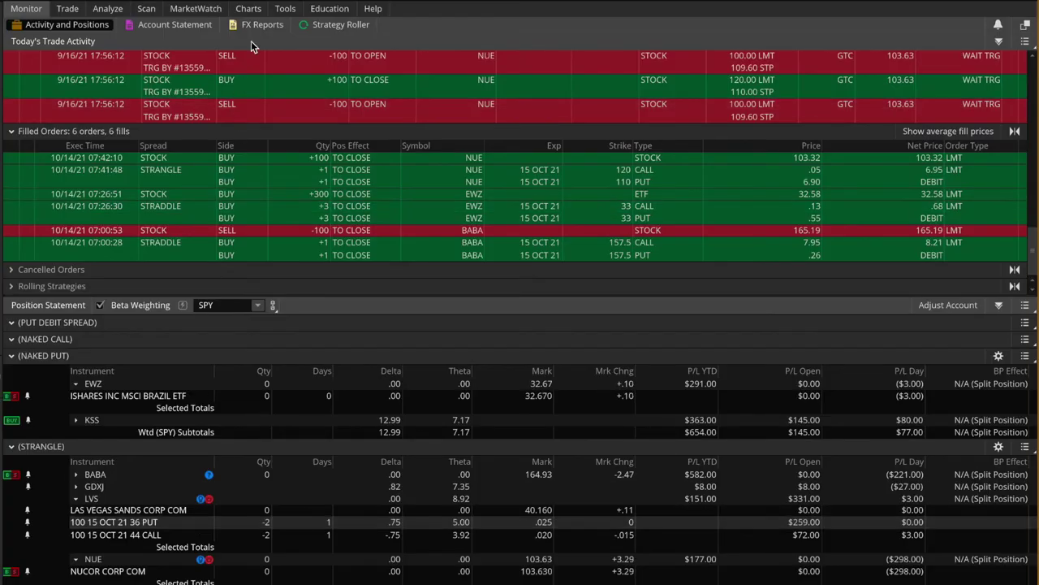
left_click(249, 9)
left_click(35, 44)
type("LVS")
key("Return")
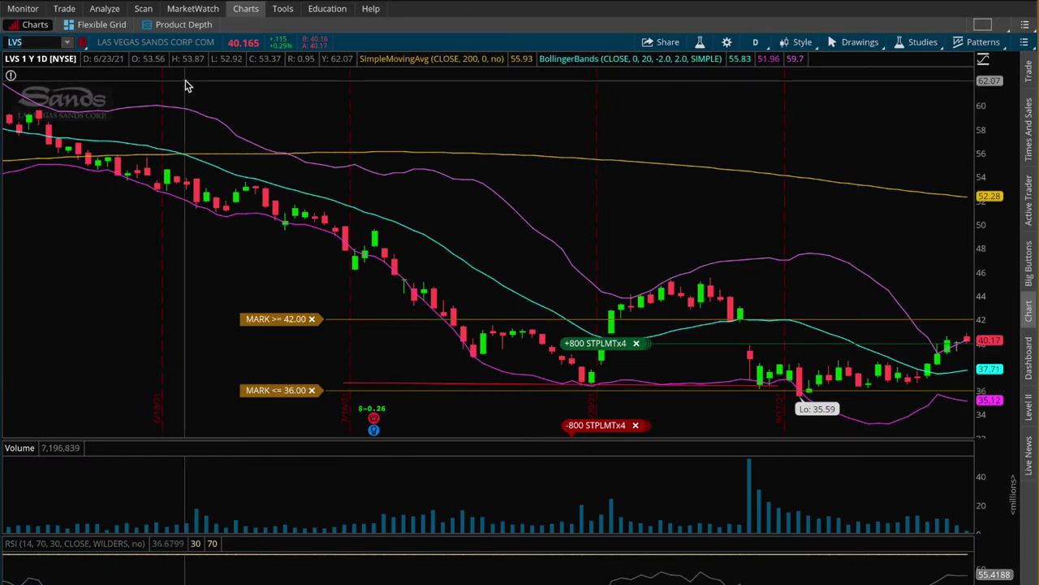
- Create a buy strangle order from the 15 OCT 21 44 call in the LVS option chain
left_click(64, 8)
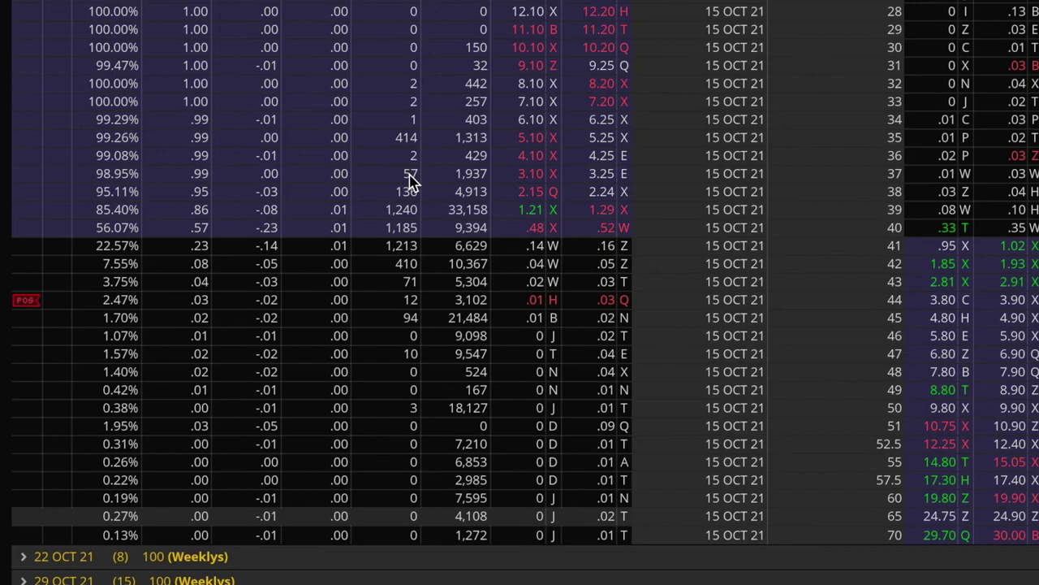
right_click(115, 450)
mouse_move(244, 327)
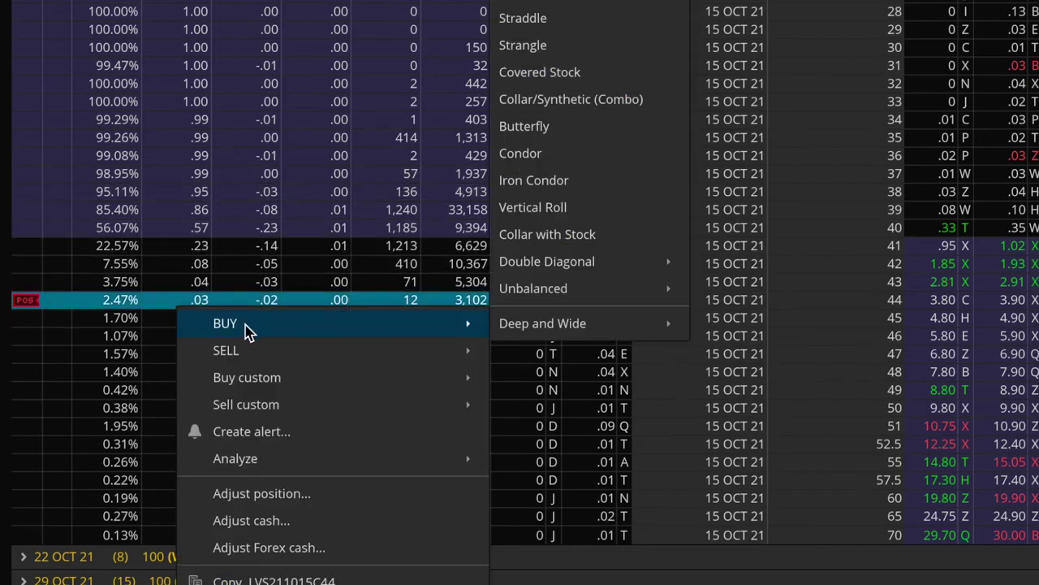
left_click(526, 45)
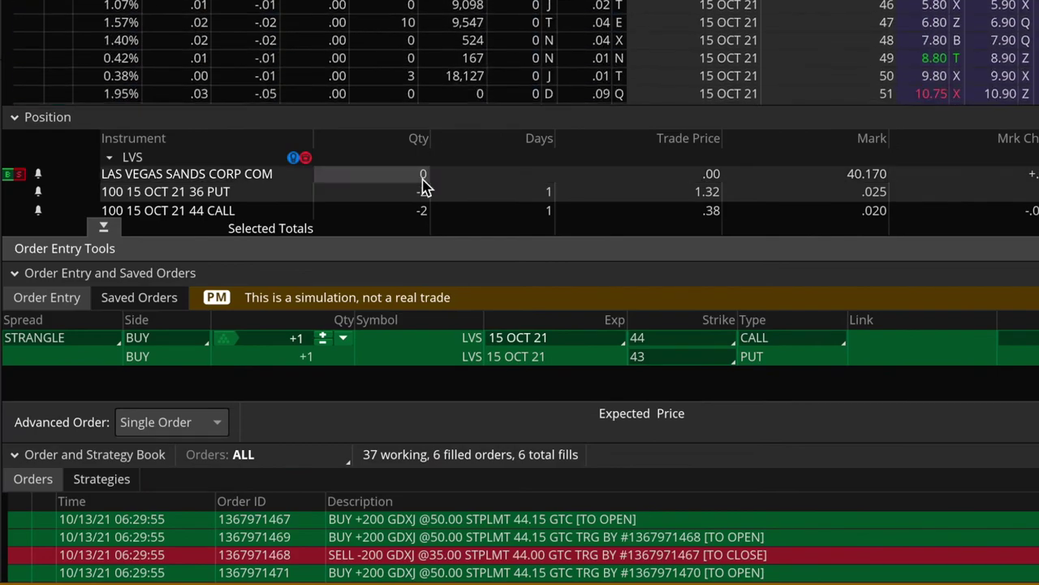
- Set the LVS strangle order's quantity to 2 and its put strike to 36
left_click(323, 336)
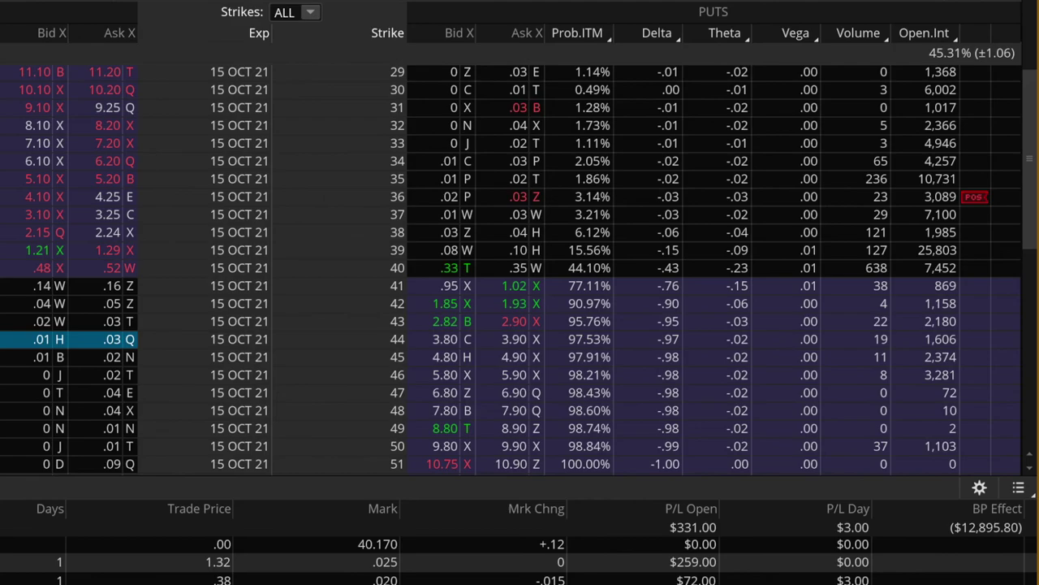
left_click(586, 200)
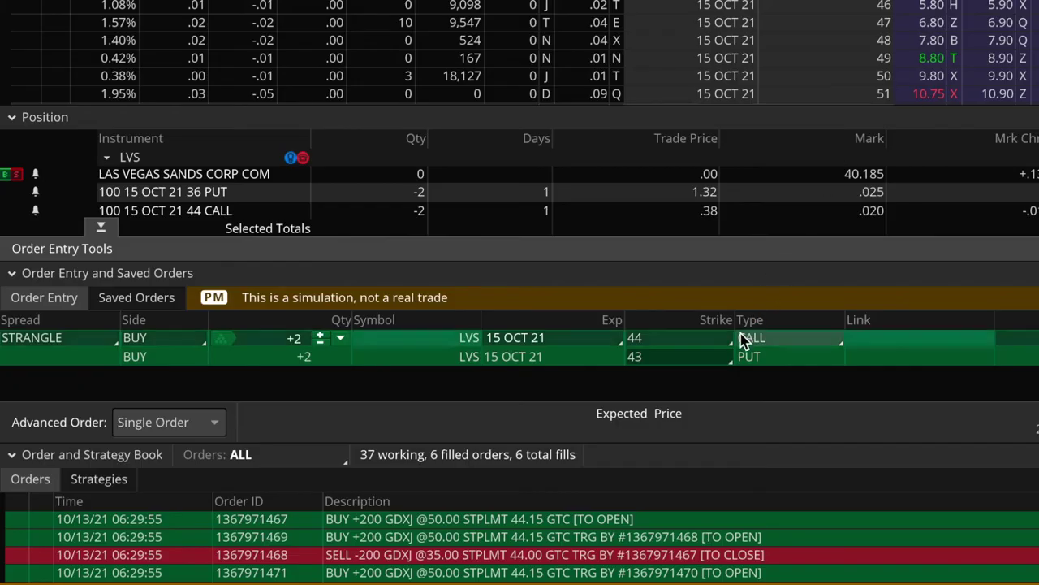
left_click(718, 361)
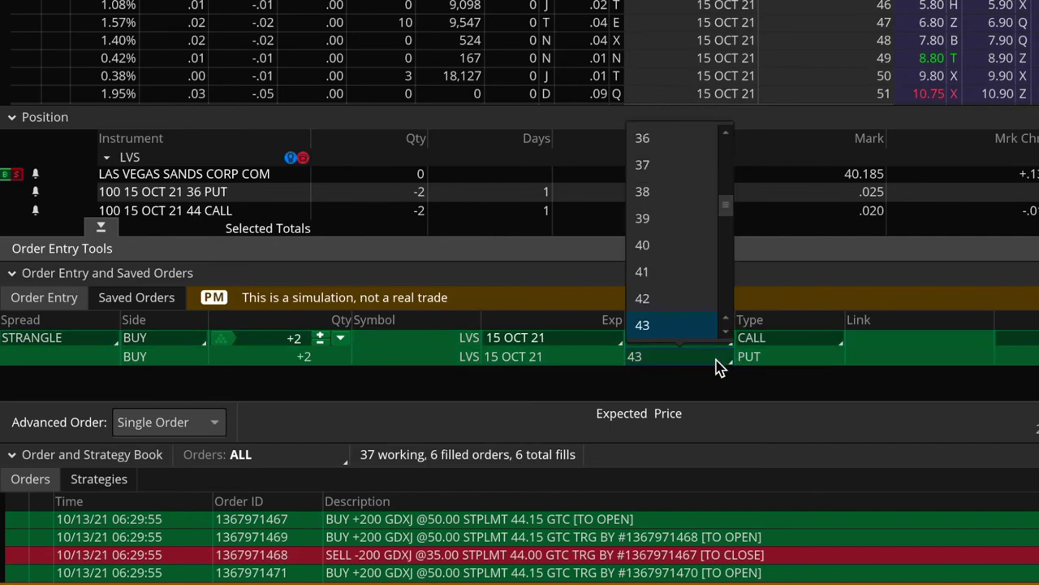
left_click(670, 140)
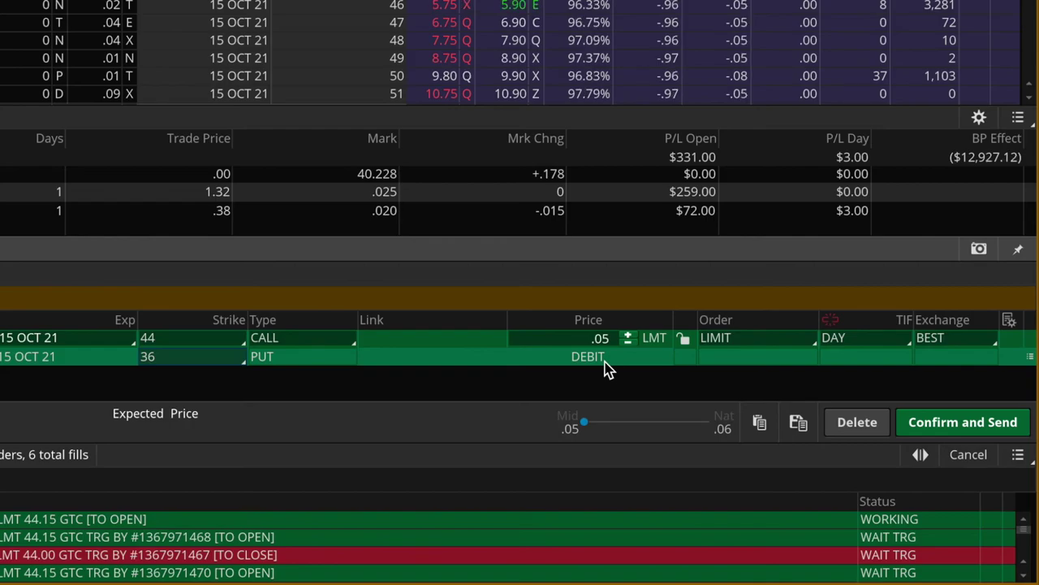
- Raise the LVS strangle order's limit price to .06, send it and check today's filled orders
left_click(628, 334)
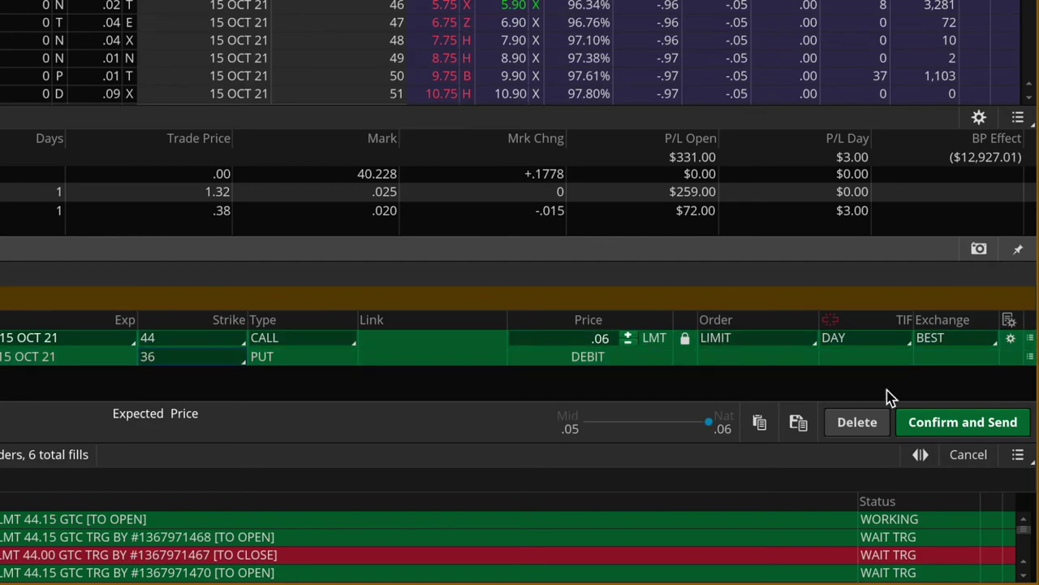
left_click(927, 421)
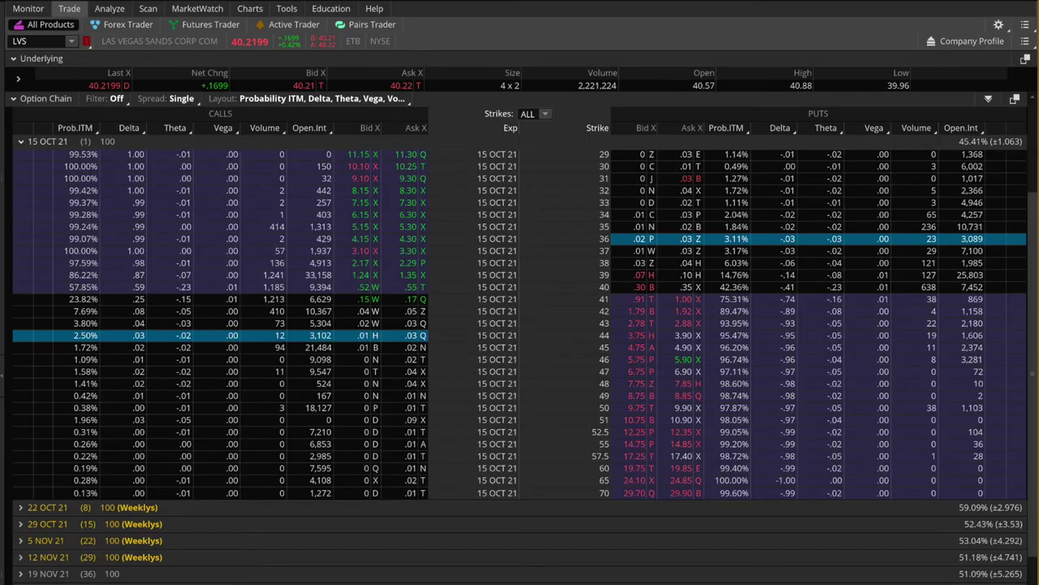
left_click(28, 9)
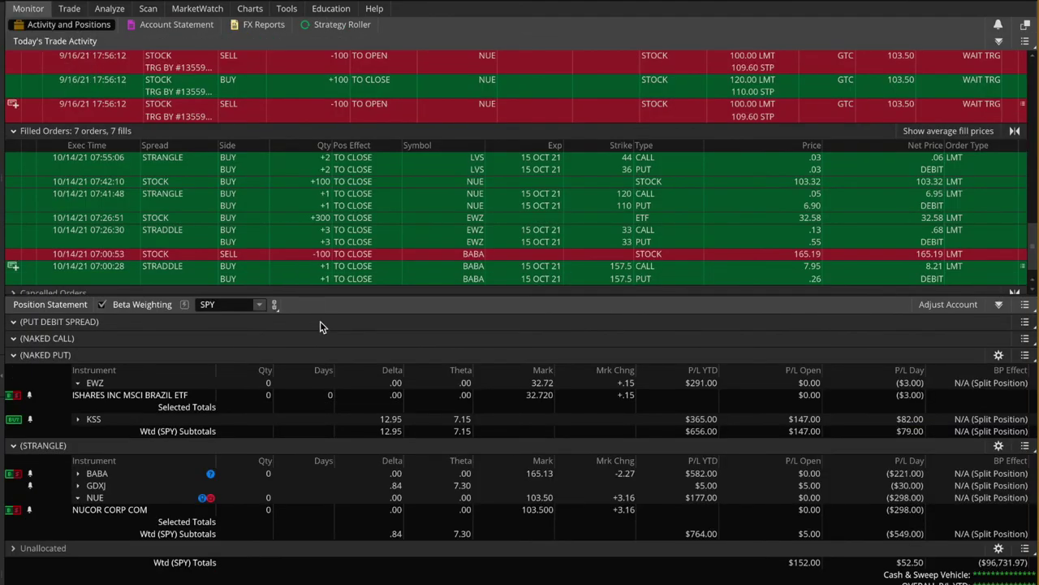
- Open the calculator and multiply 170 by 2 for the two LVS strangle contracts
key("super+space")
type("calc")
key("Return")
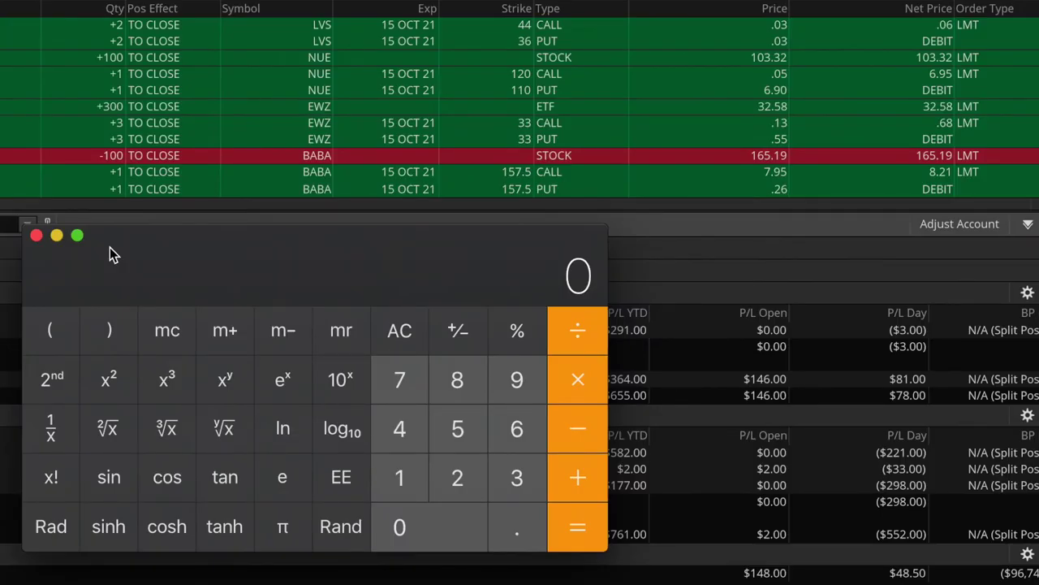
type("170")
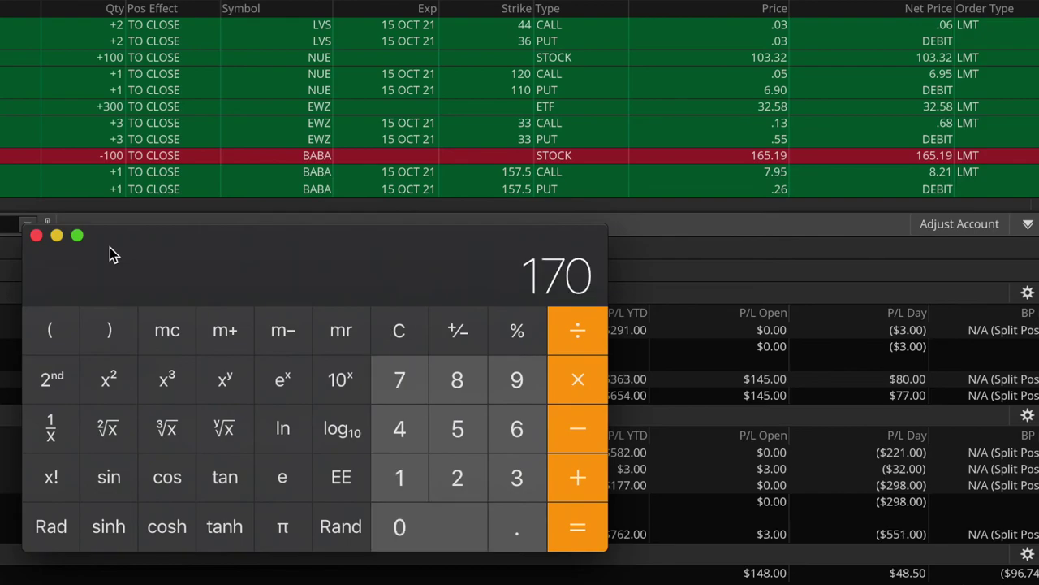
left_click(571, 377)
type("2")
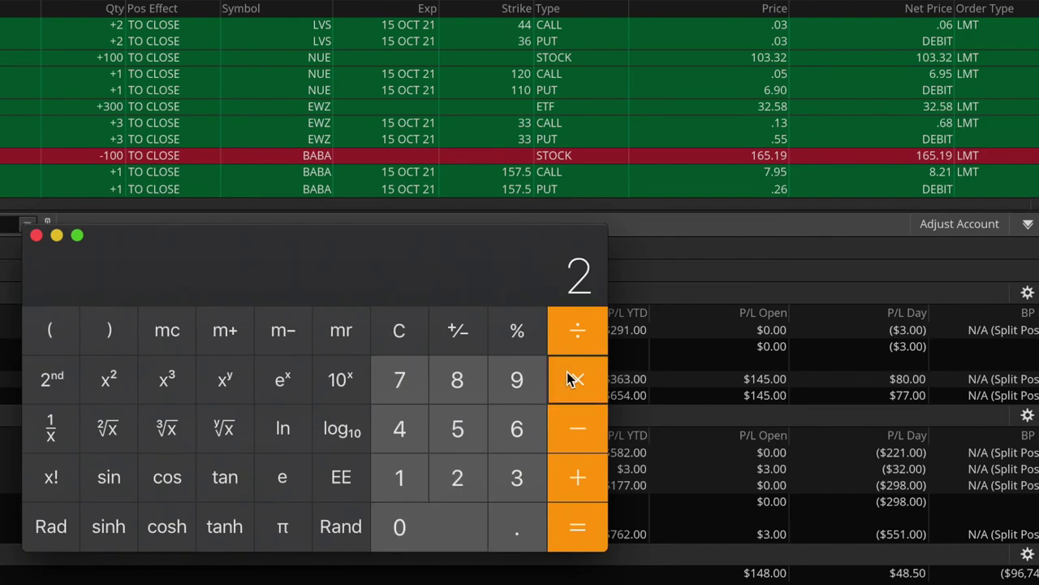
key("Return")
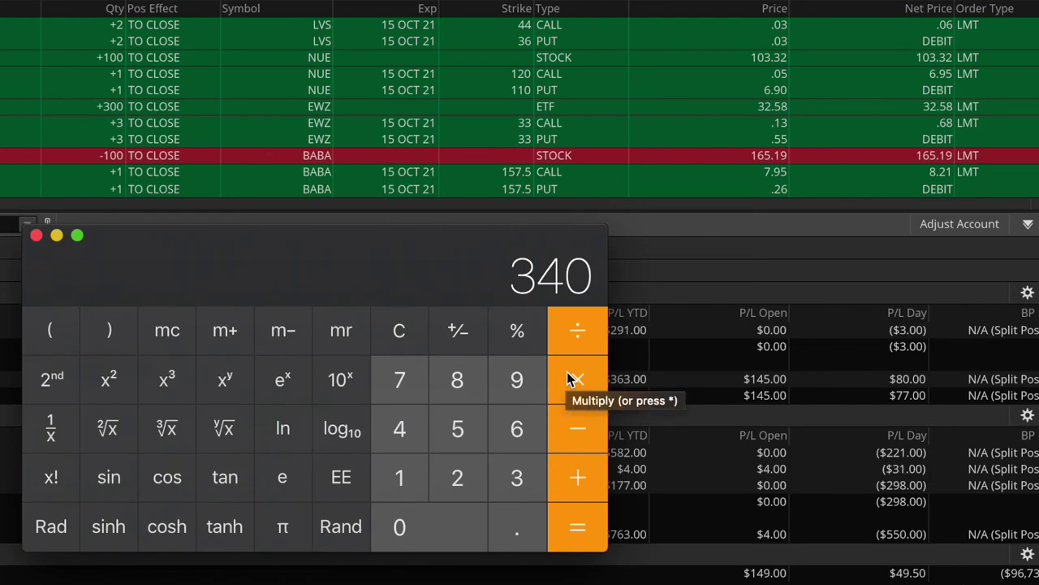
- Subtract 180 and the 12 closing cost from the LVS strangle credit of 340 to calculate the trade's profit
left_click(577, 438)
type("180")
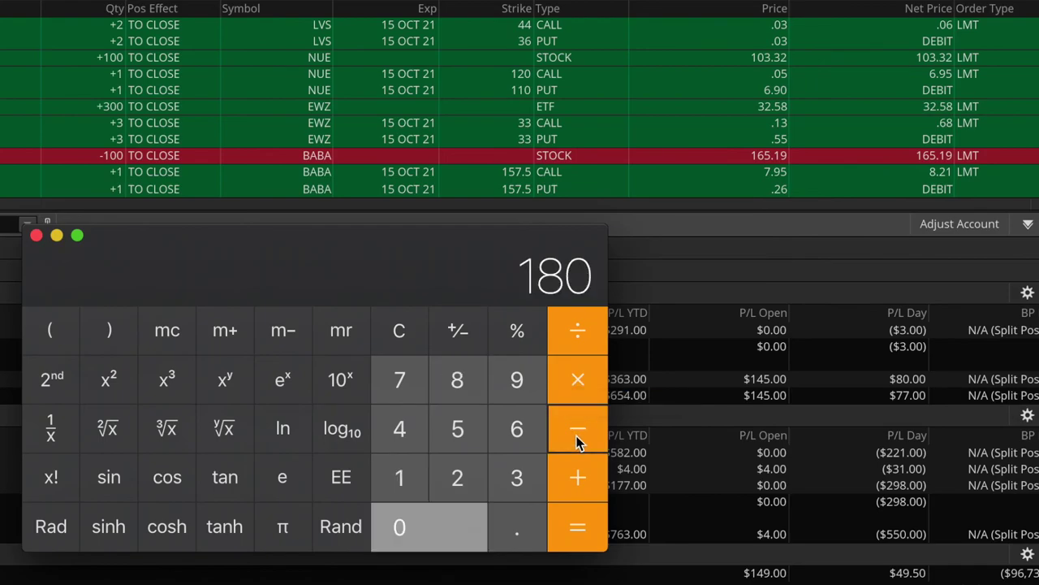
key("Return")
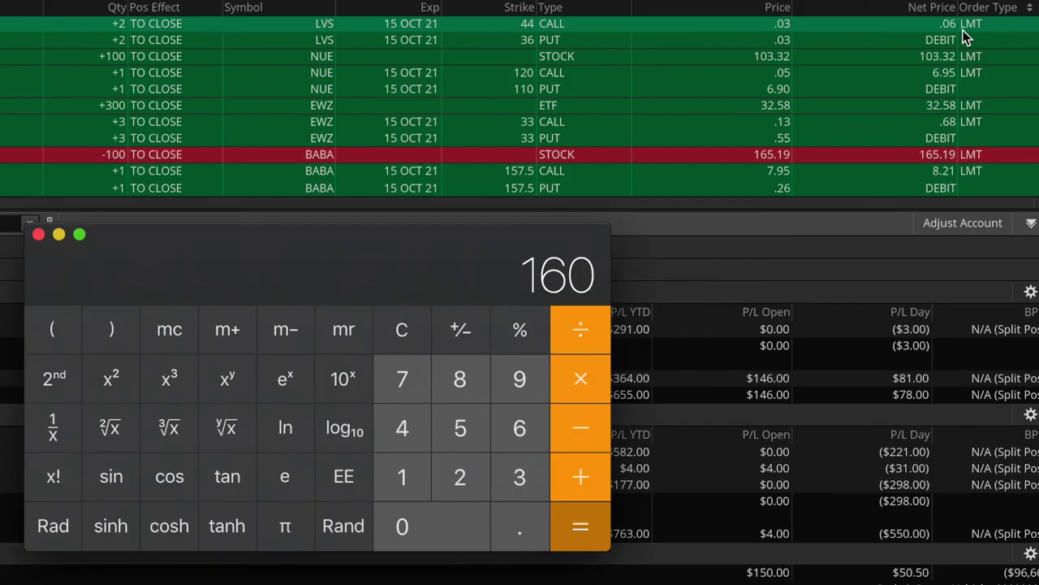
type("12")
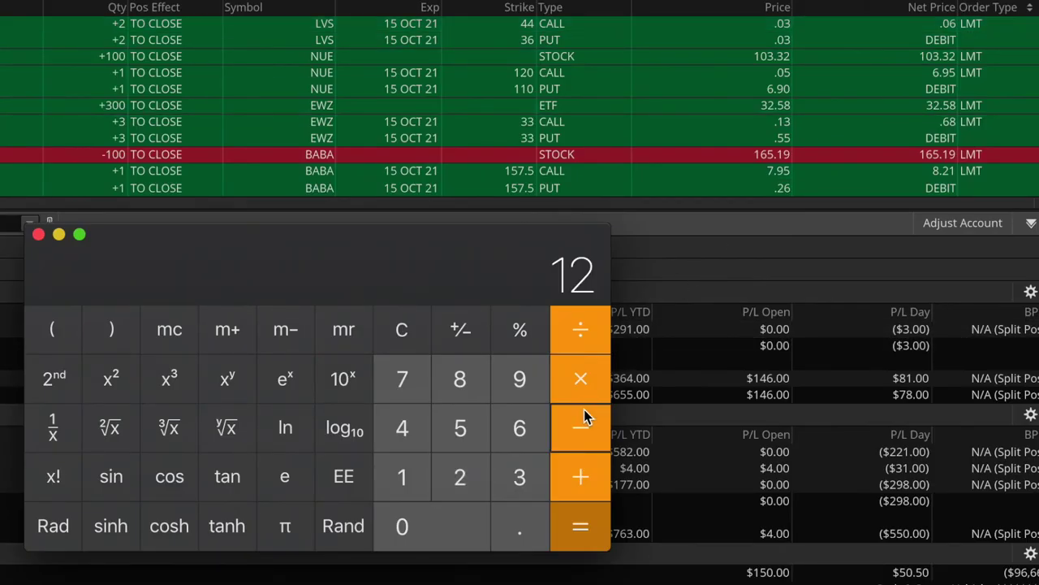
key("Return")
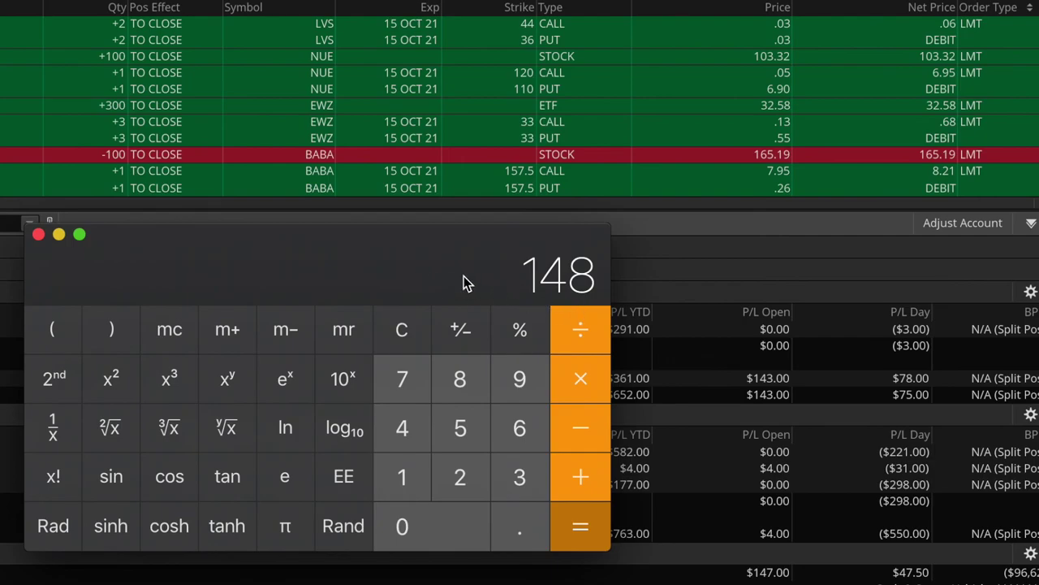
- Add 177 and 93 to the LVS profit to build the combined total for the closed trades
left_click(585, 478)
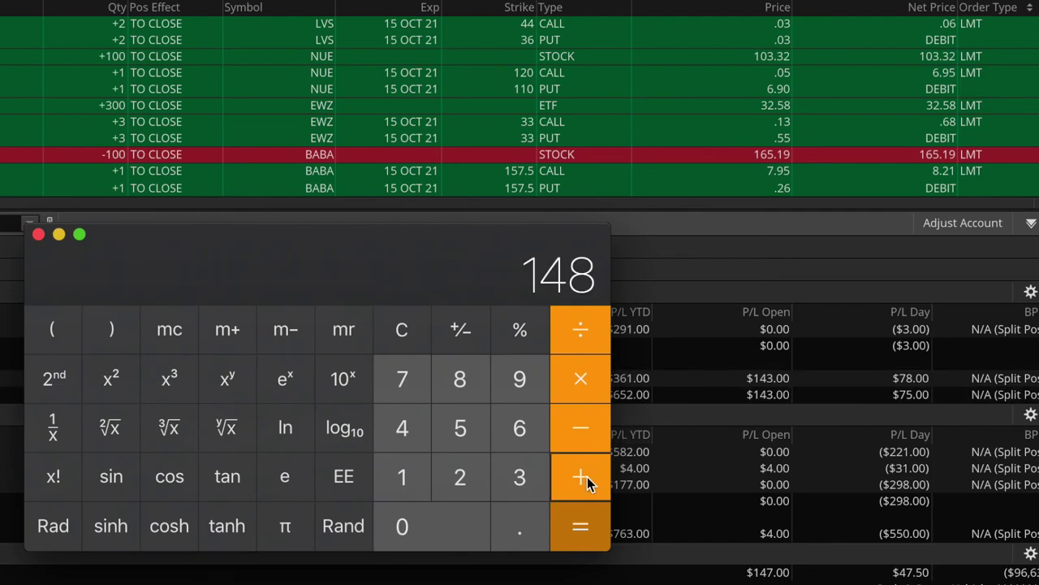
type("177")
left_click(587, 477)
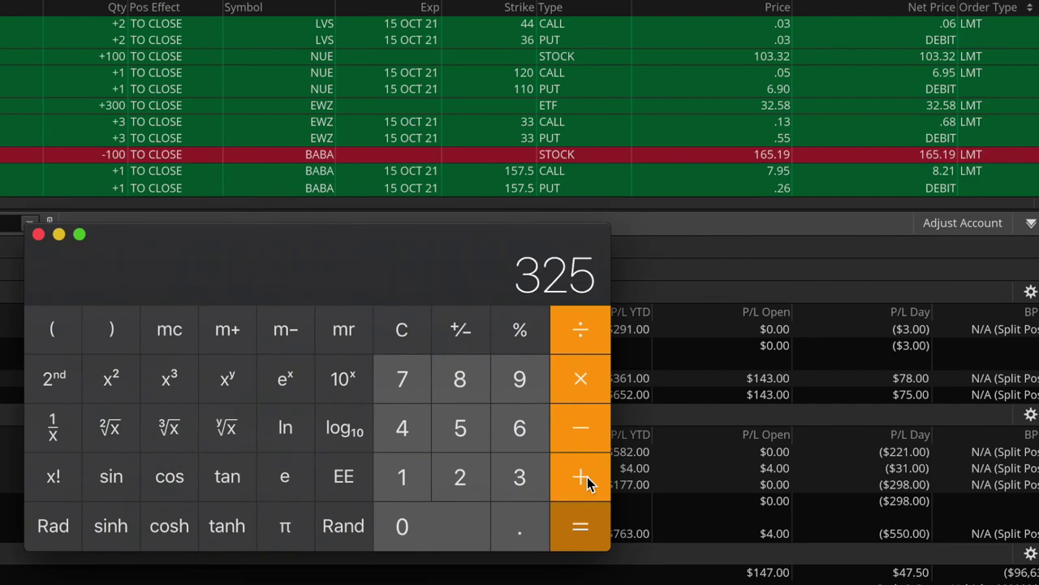
left_click(587, 477)
type("9")
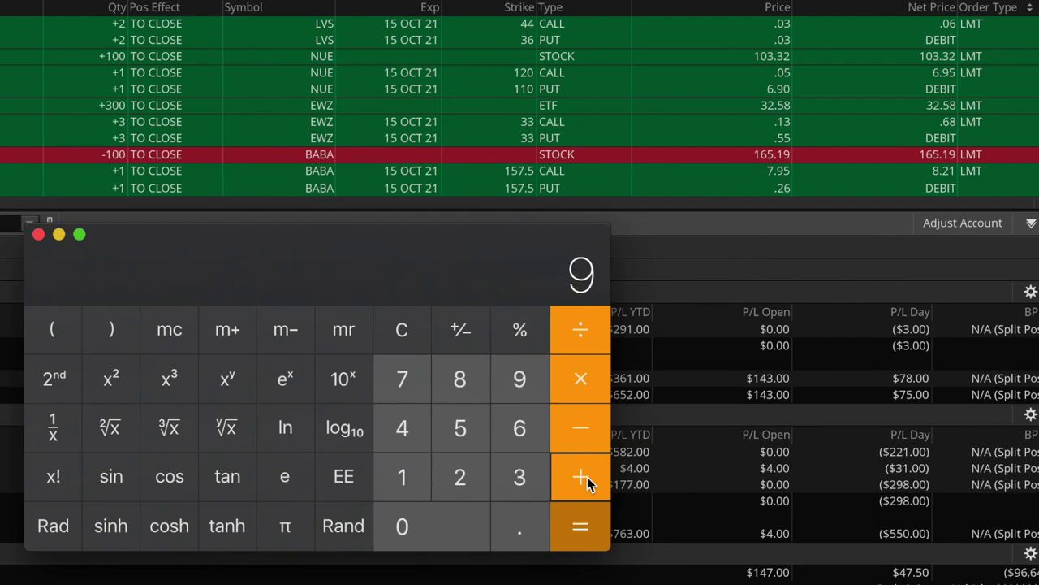
type("3")
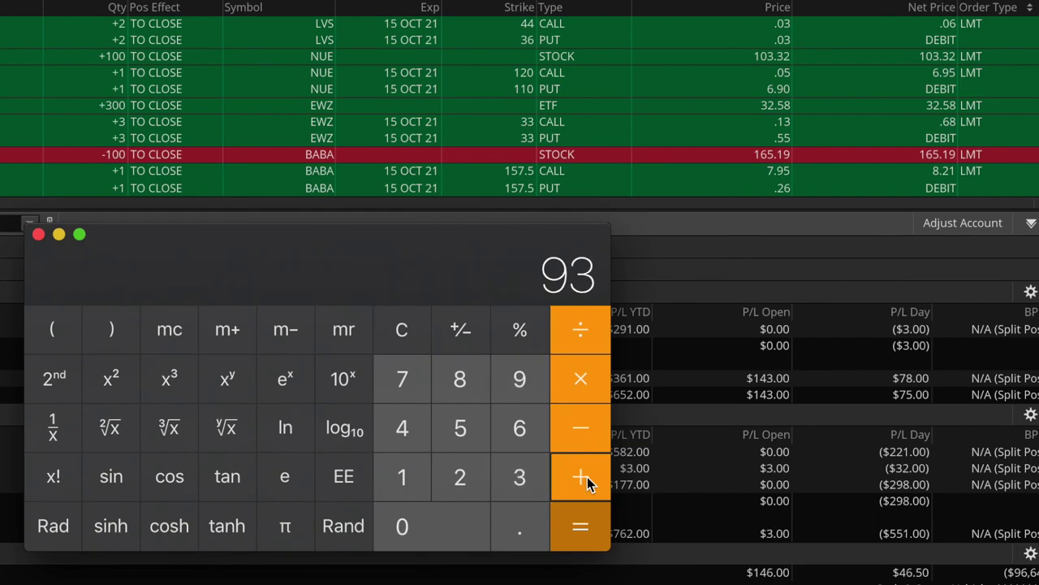
key("Return")
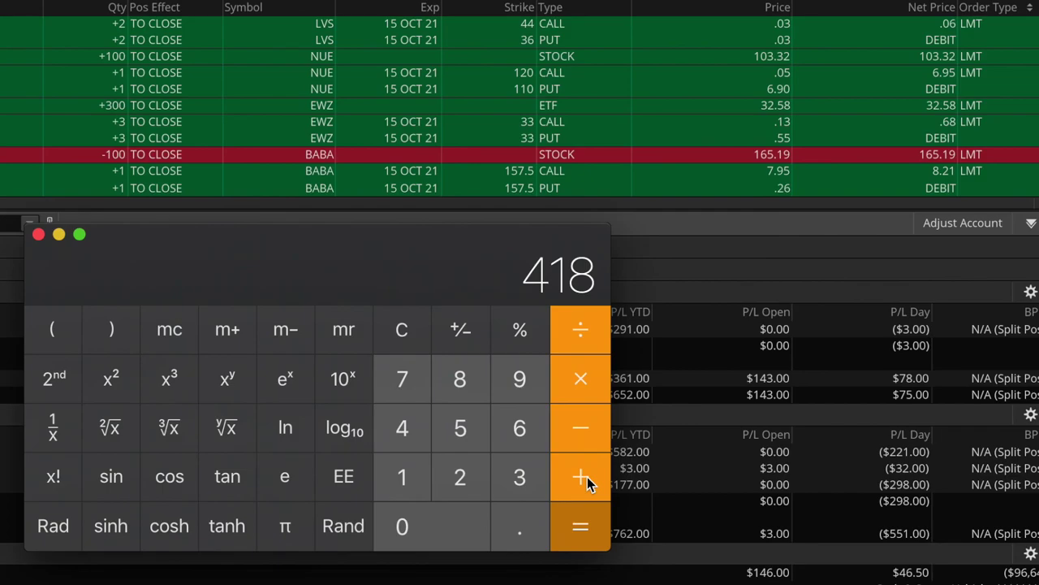
- Subtract 129 and 32 from the running total to get the net profit across the closed trades
left_click(572, 440)
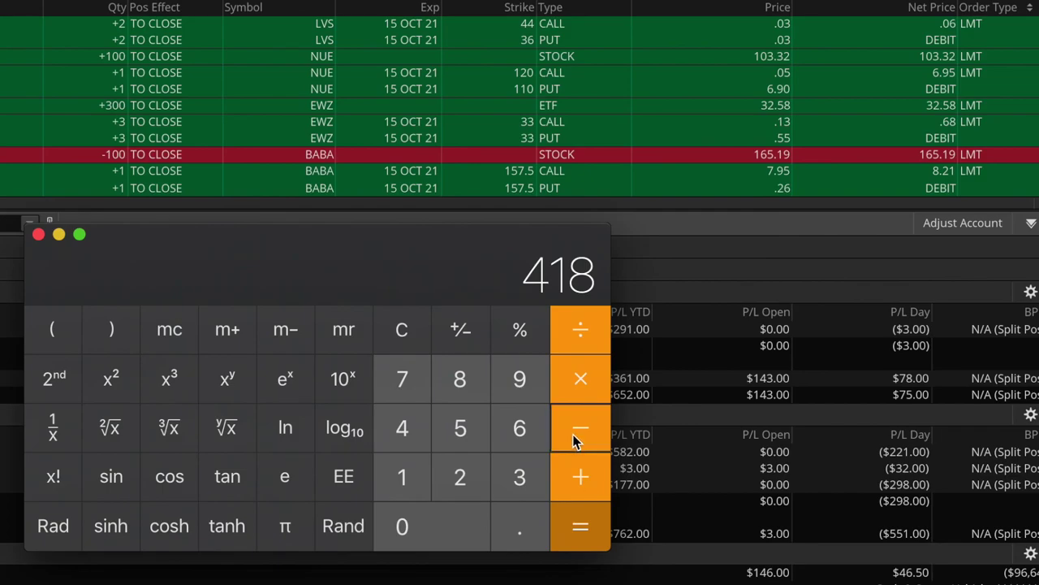
type("129")
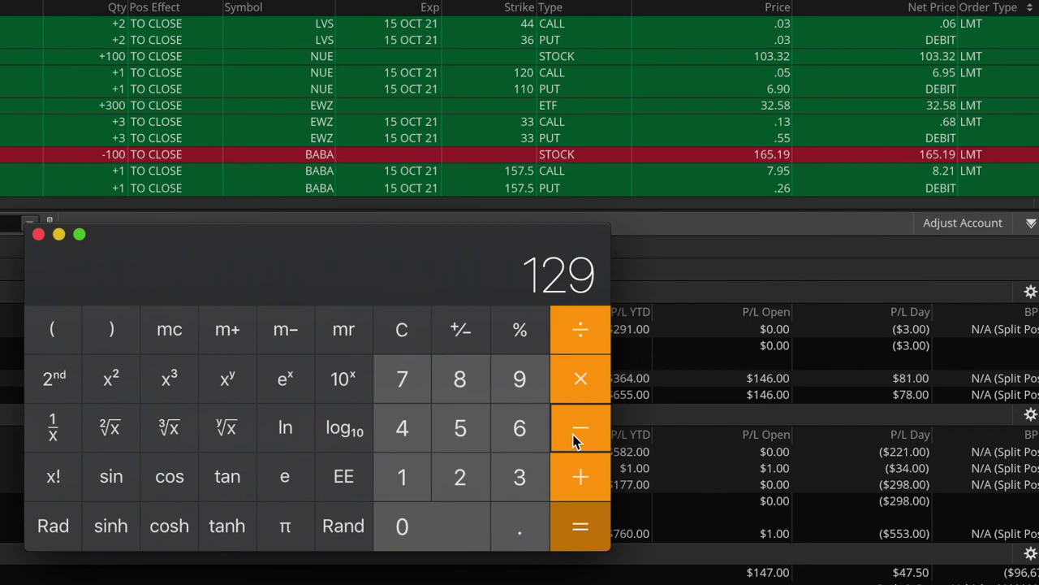
key("Return")
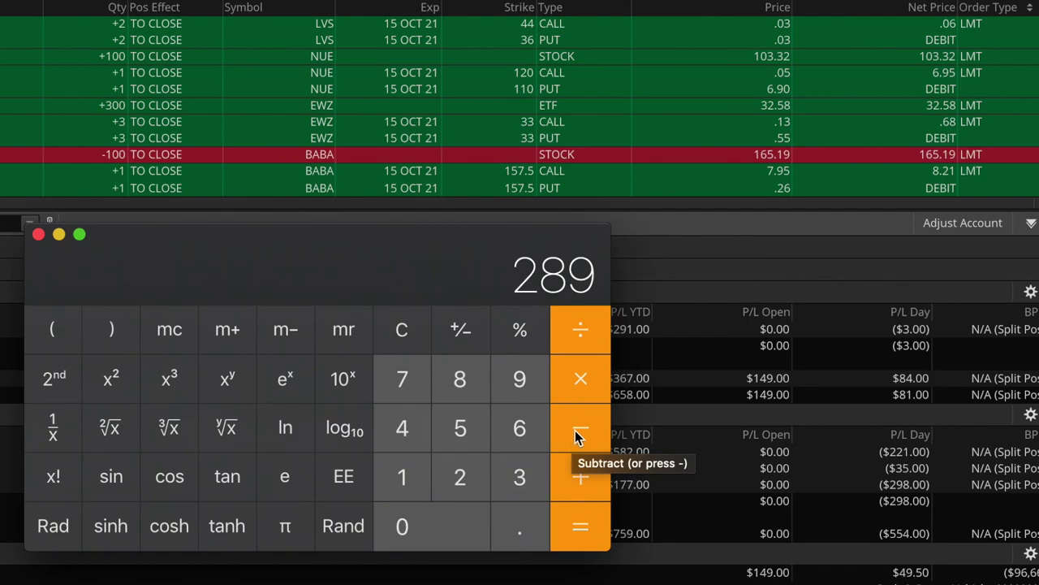
left_click(575, 437)
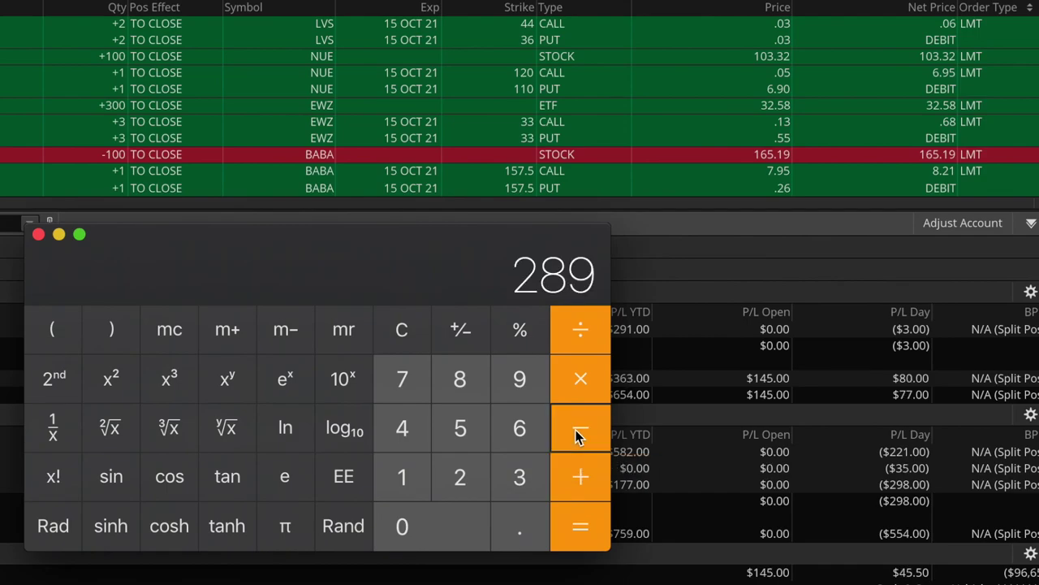
type("32")
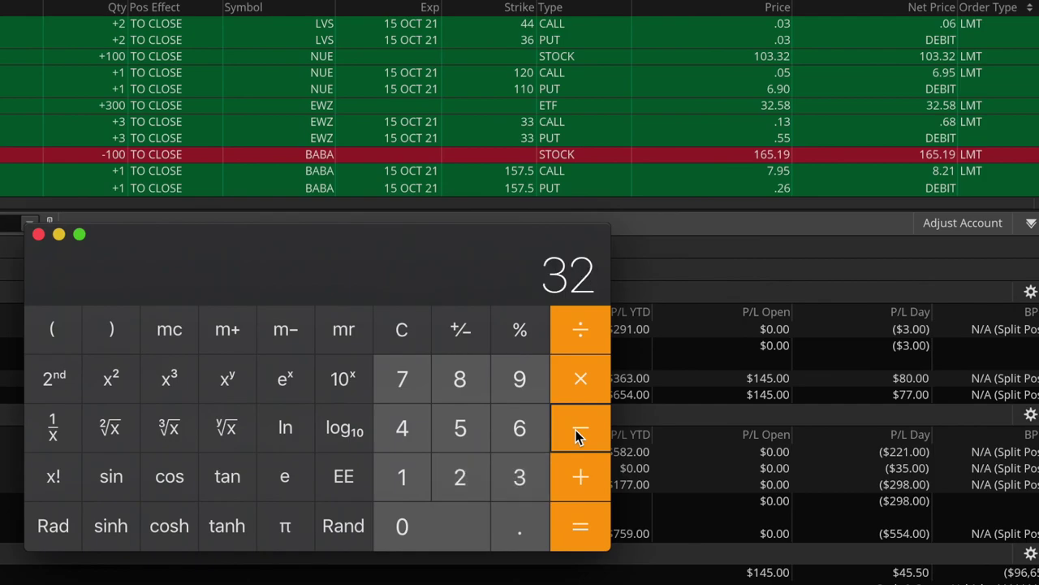
key("Return")
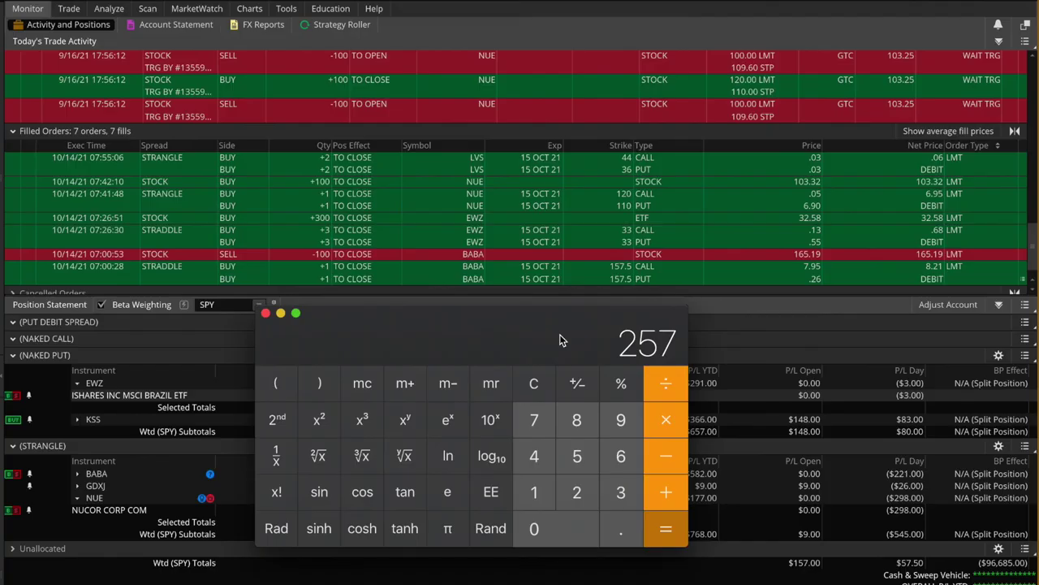
- Close the calculator and sort the MarketWatch quotes in My Watchlist by implied volatility, highest first
left_click(265, 313)
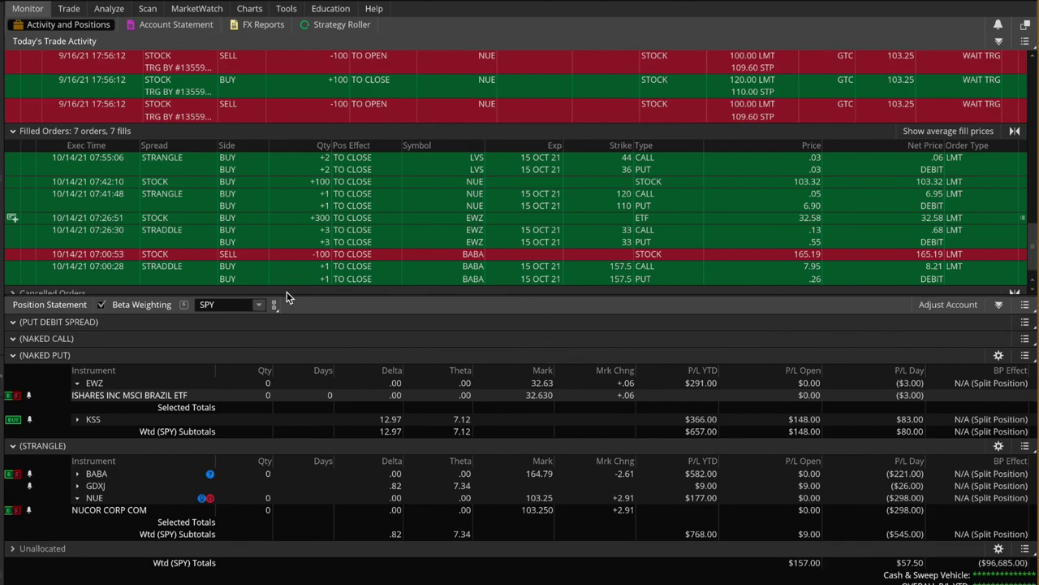
left_click(198, 10)
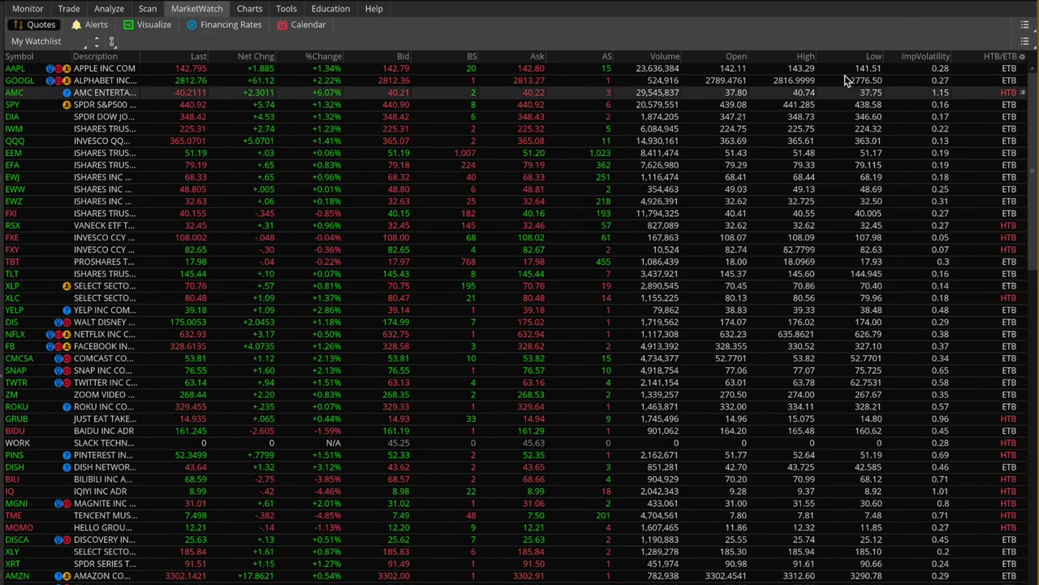
left_click(928, 57)
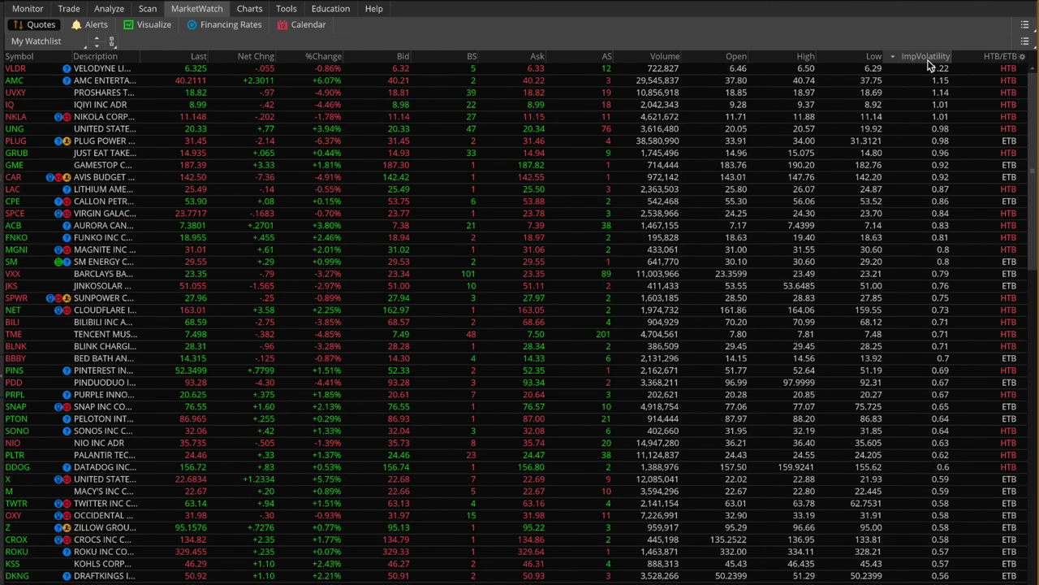